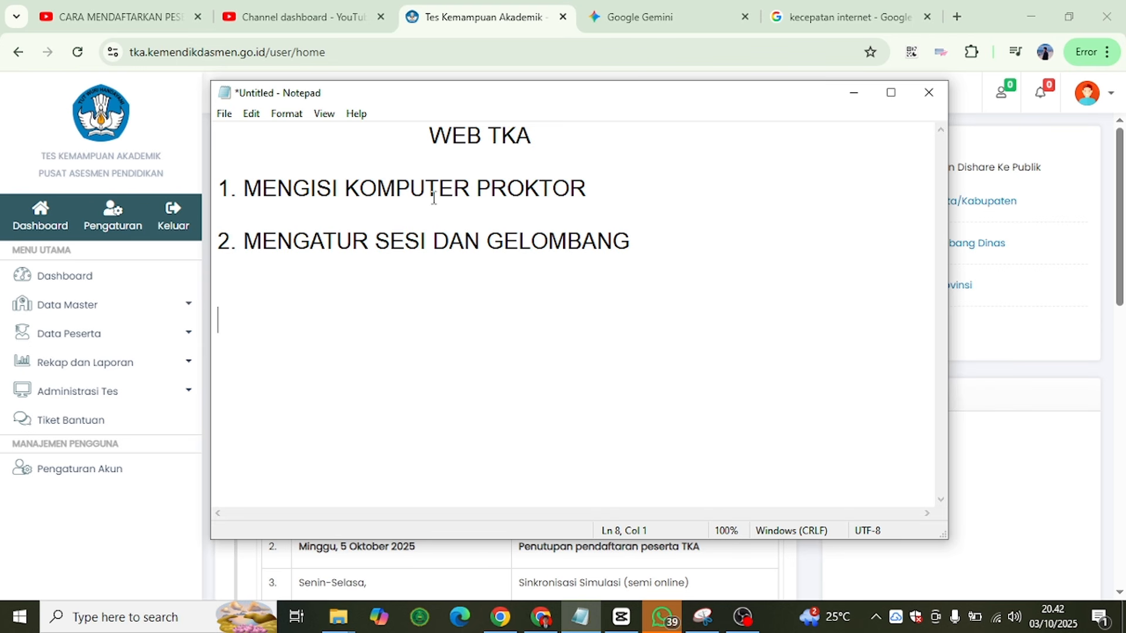
- Append "YANG BENAR" to item 2 of the WEB TKA note and minimize the Notepad window
{"action": "left_click", "coordinate": [661, 242]}
{"action": "type", "text": "YANG "}
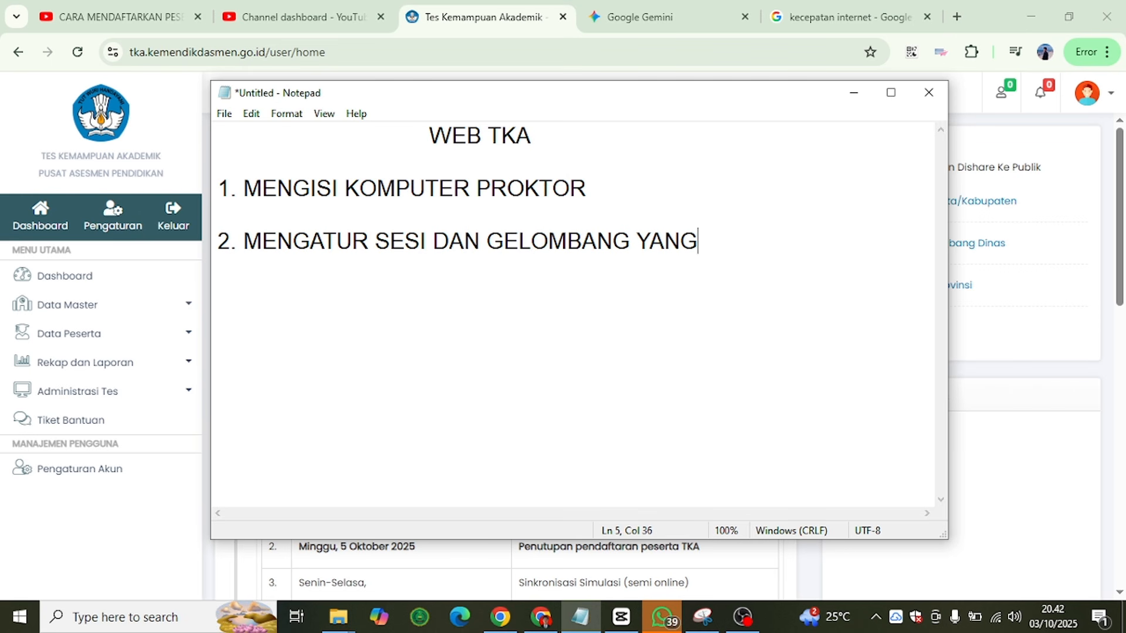
{"action": "type", "text": "BENAR"}
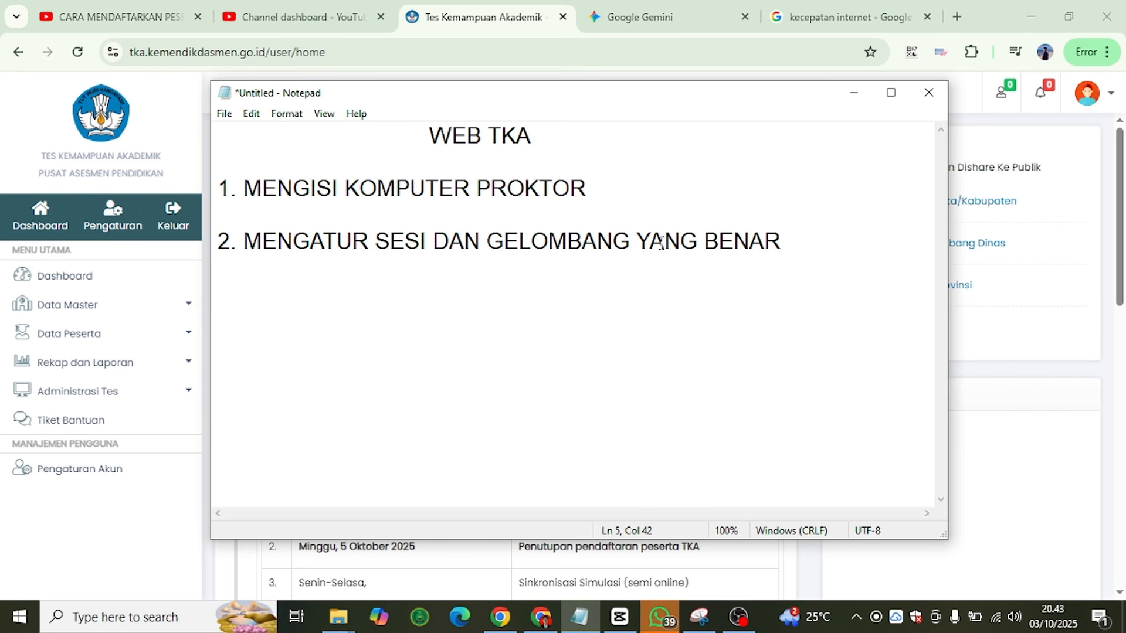
{"action": "left_click", "coordinate": [854, 92]}
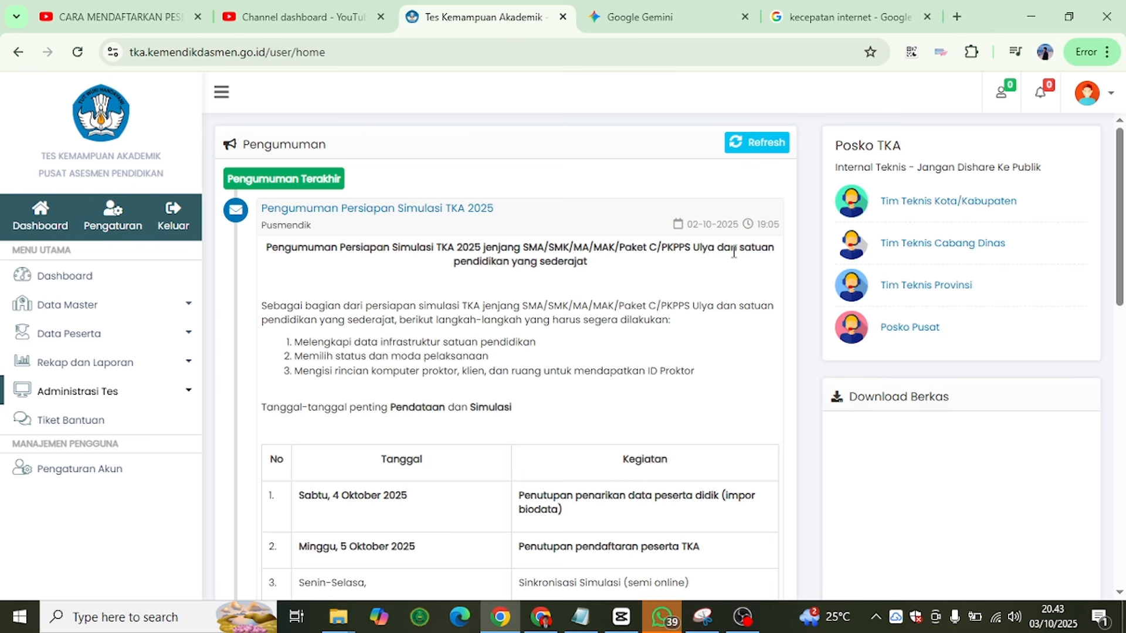
- Open the school's Status dan Infrastruktur page and check the Jumlah Client (Milik) entry in the infrastructure data
{"action": "left_click", "coordinate": [156, 404]}
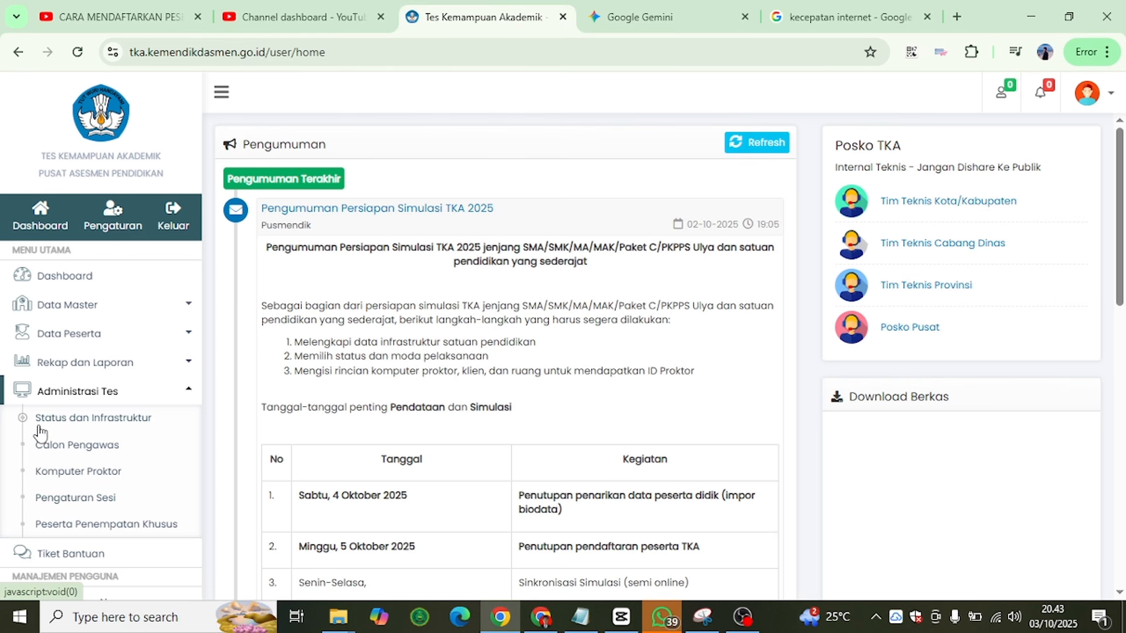
{"action": "left_click", "coordinate": [80, 430]}
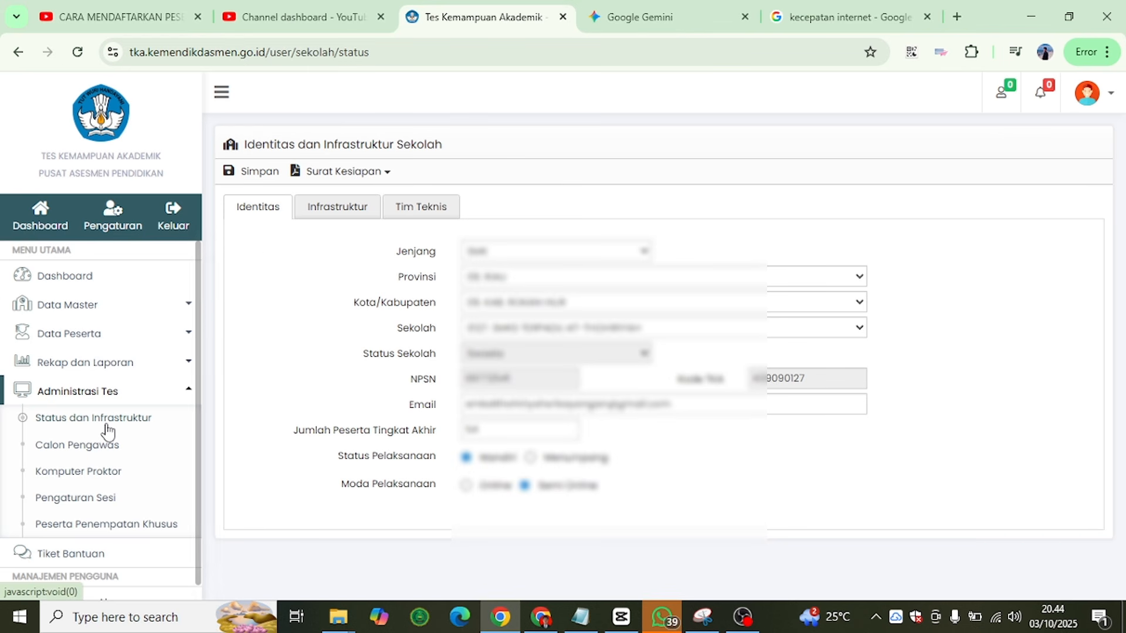
{"action": "left_click", "coordinate": [334, 216]}
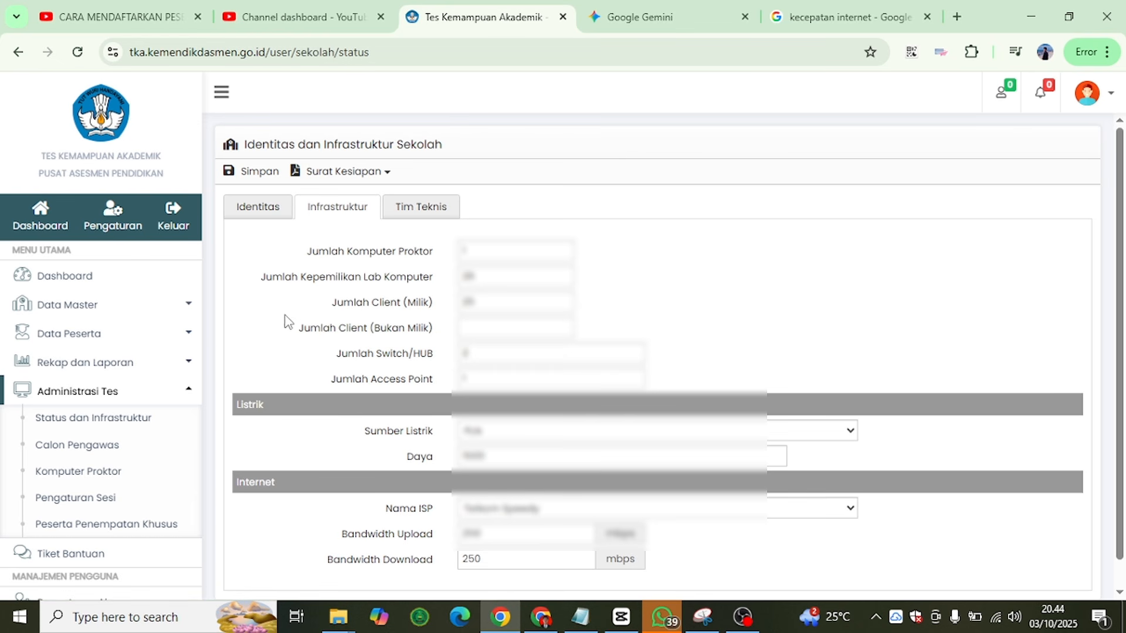
{"action": "left_click_drag", "start_coordinate": [300, 333], "coordinate": [425, 310]}
{"action": "left_click", "coordinate": [334, 306]}
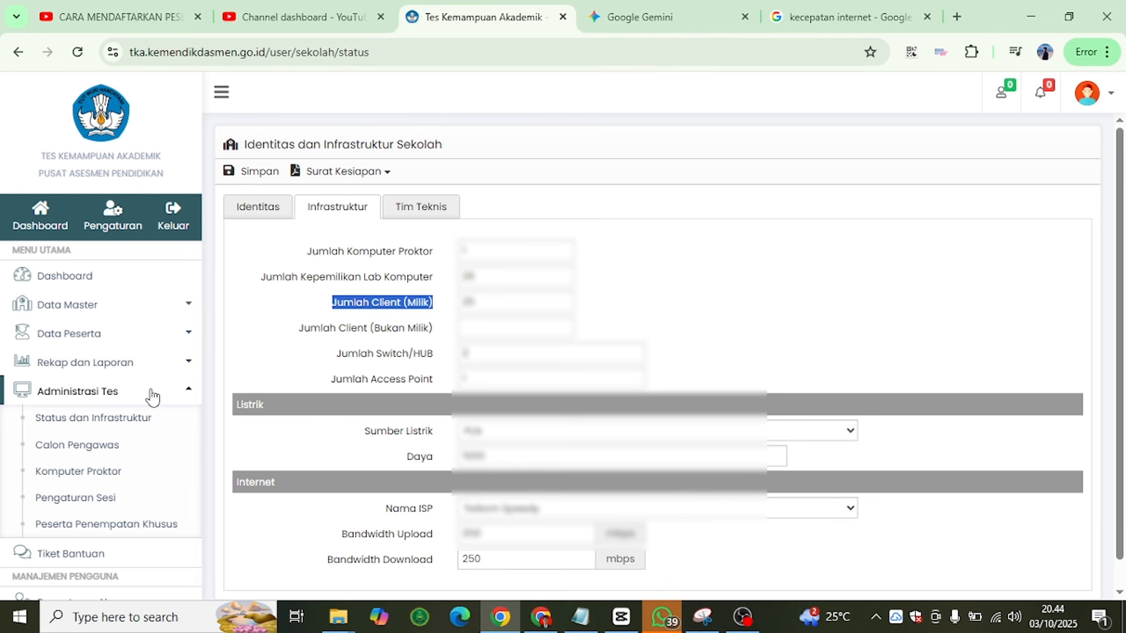
- Open the Komputer Proktor data and start a new proctor computer entry used for 1 Ruang
{"action": "left_click", "coordinate": [77, 473]}
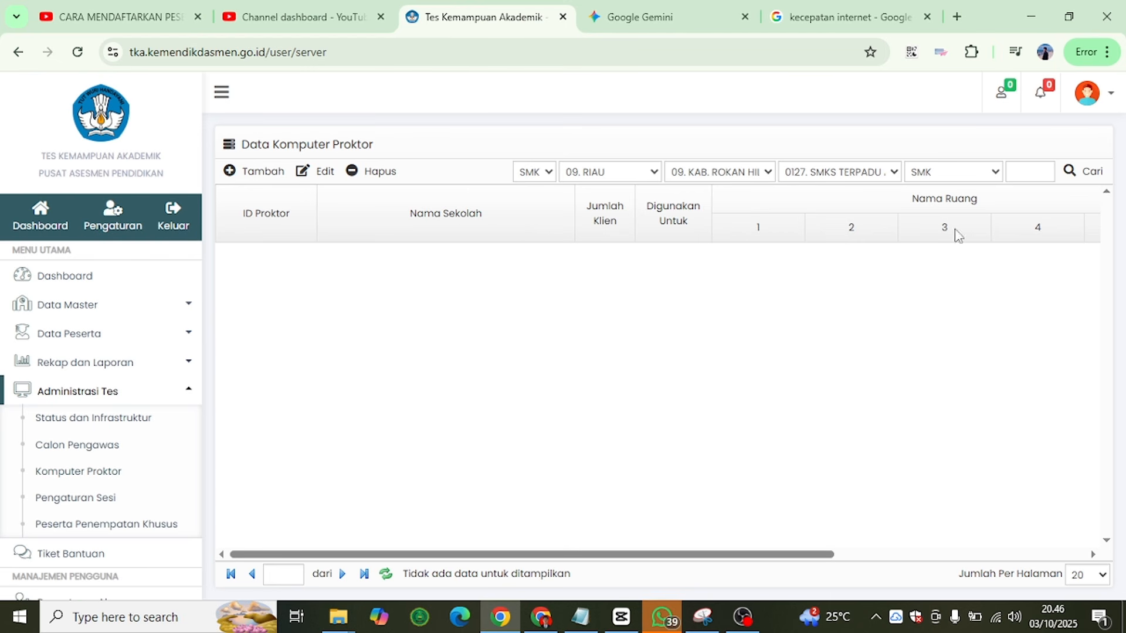
{"action": "left_click_drag", "start_coordinate": [332, 554], "coordinate": [287, 555]}
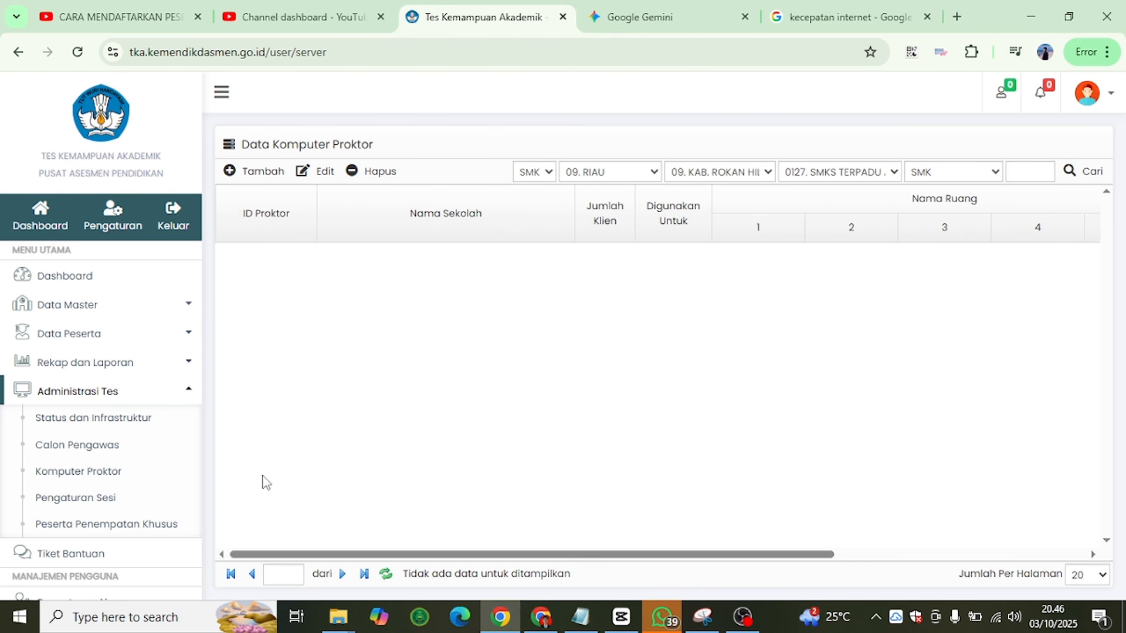
{"action": "left_click", "coordinate": [252, 174]}
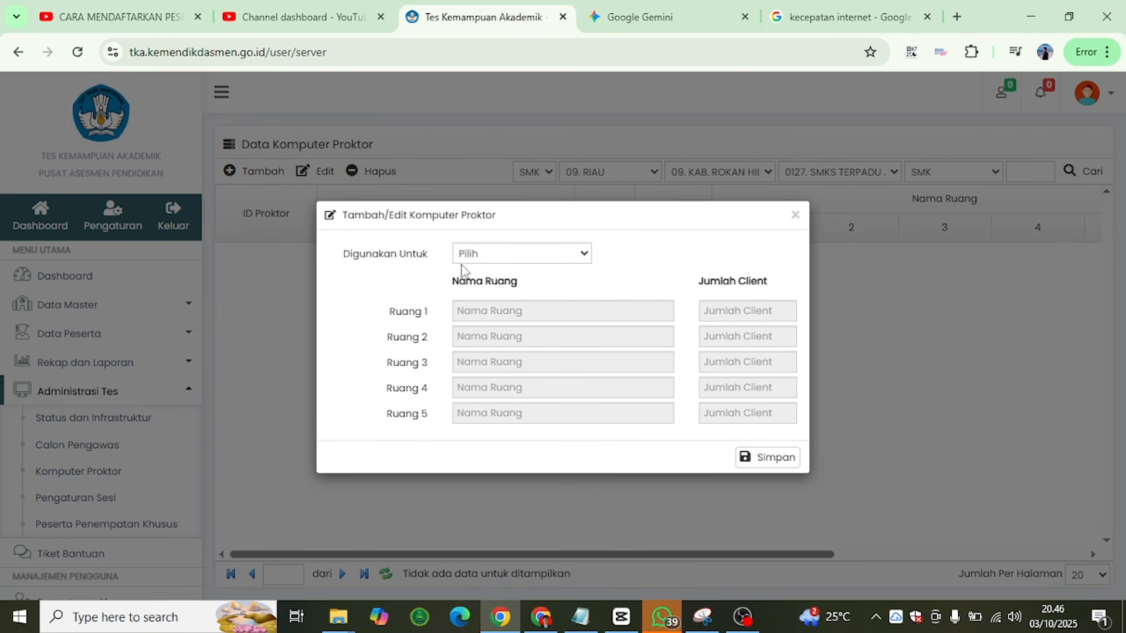
{"action": "left_click", "coordinate": [552, 260]}
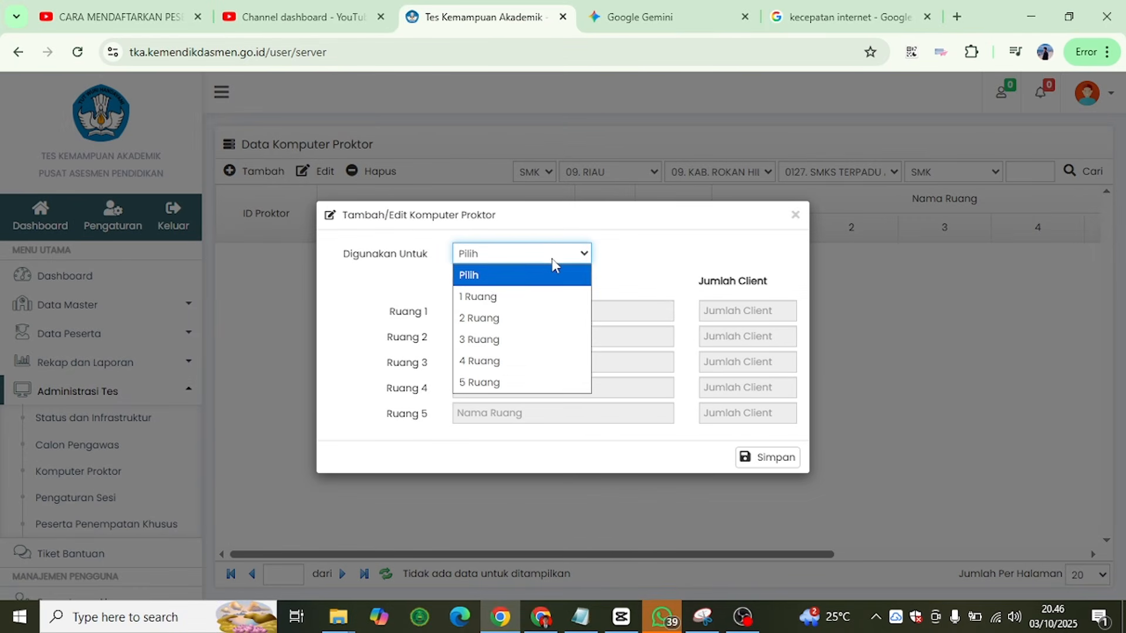
{"action": "left_click", "coordinate": [521, 296]}
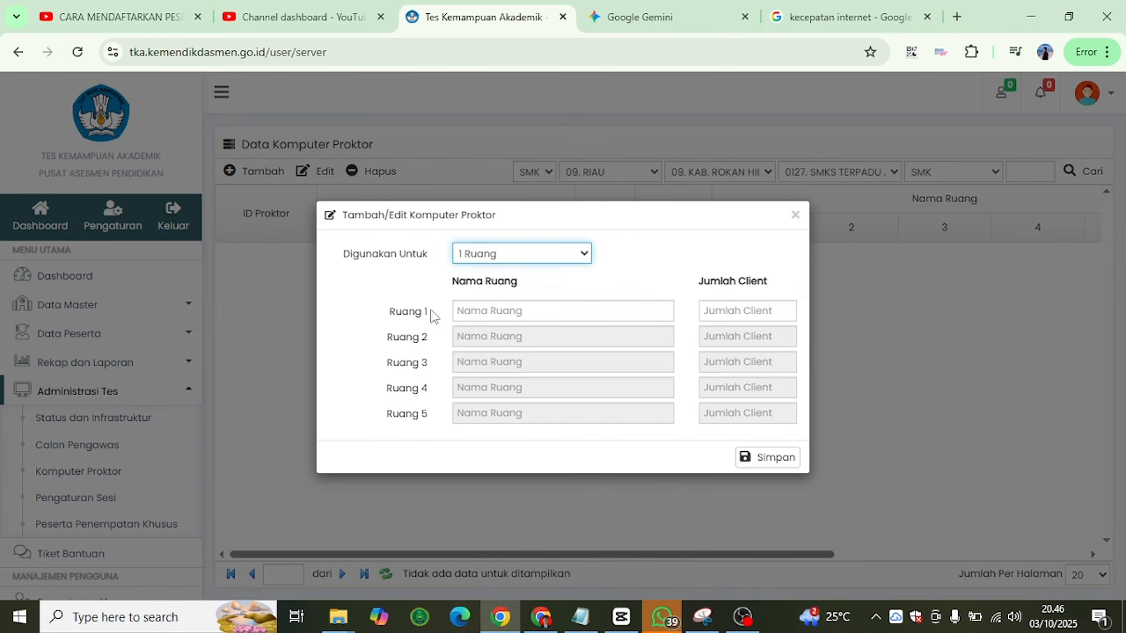
- Name Ruang 1 "Lab Komputer" with 25 clients, save the proctor computer entry and review its record's columns
{"action": "left_click", "coordinate": [468, 317]}
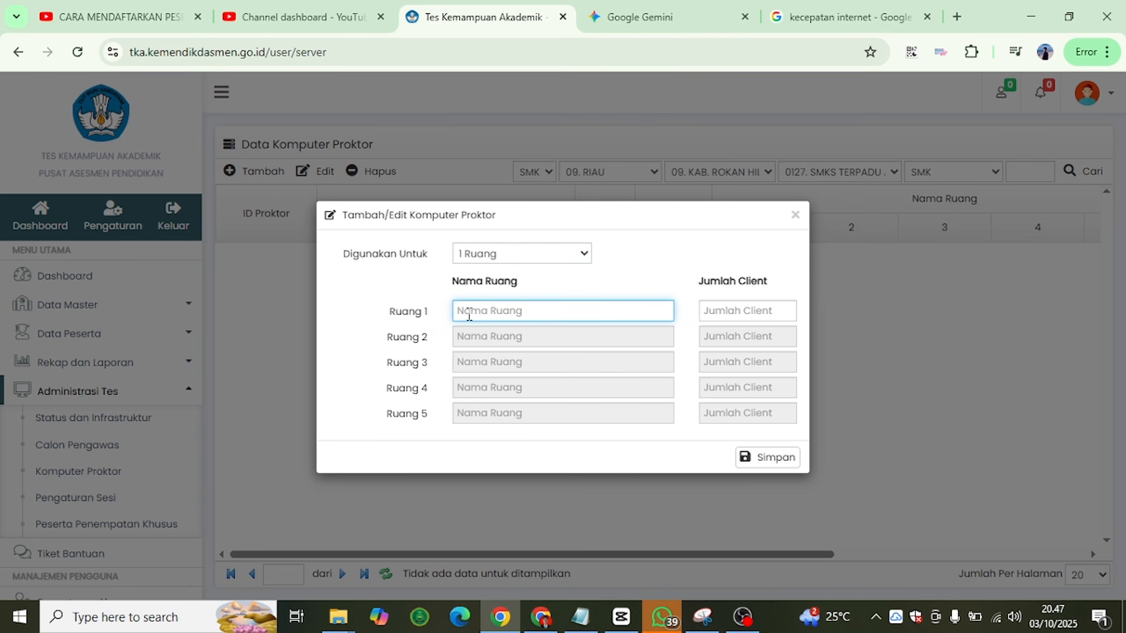
{"action": "type", "text": "Lab Komputer"}
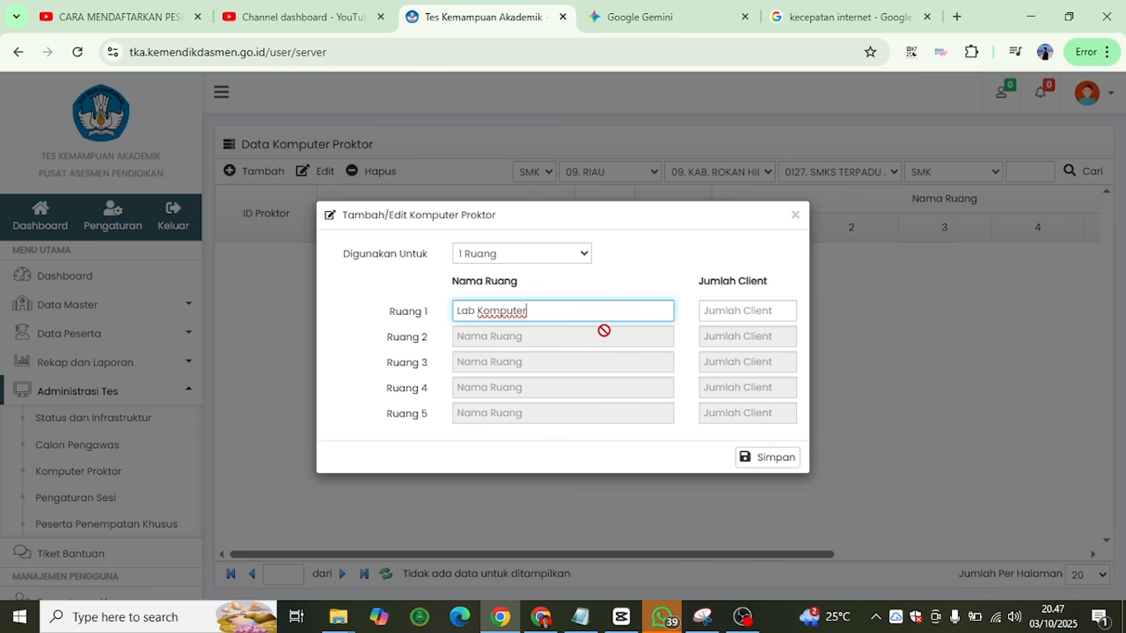
{"action": "left_click", "coordinate": [767, 301]}
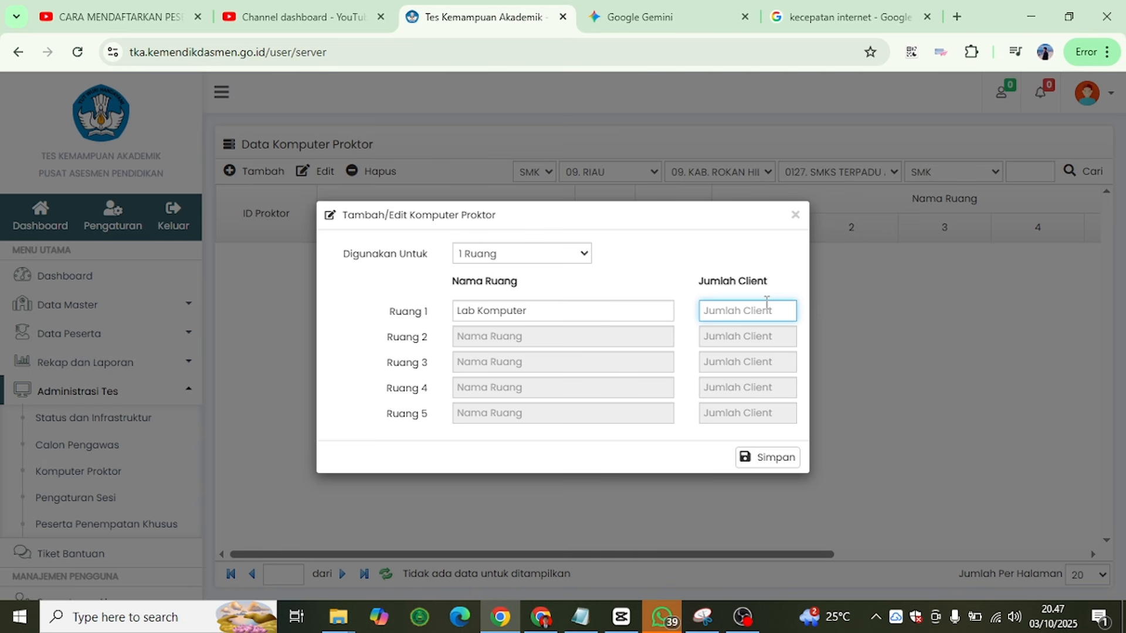
{"action": "type", "text": "25"}
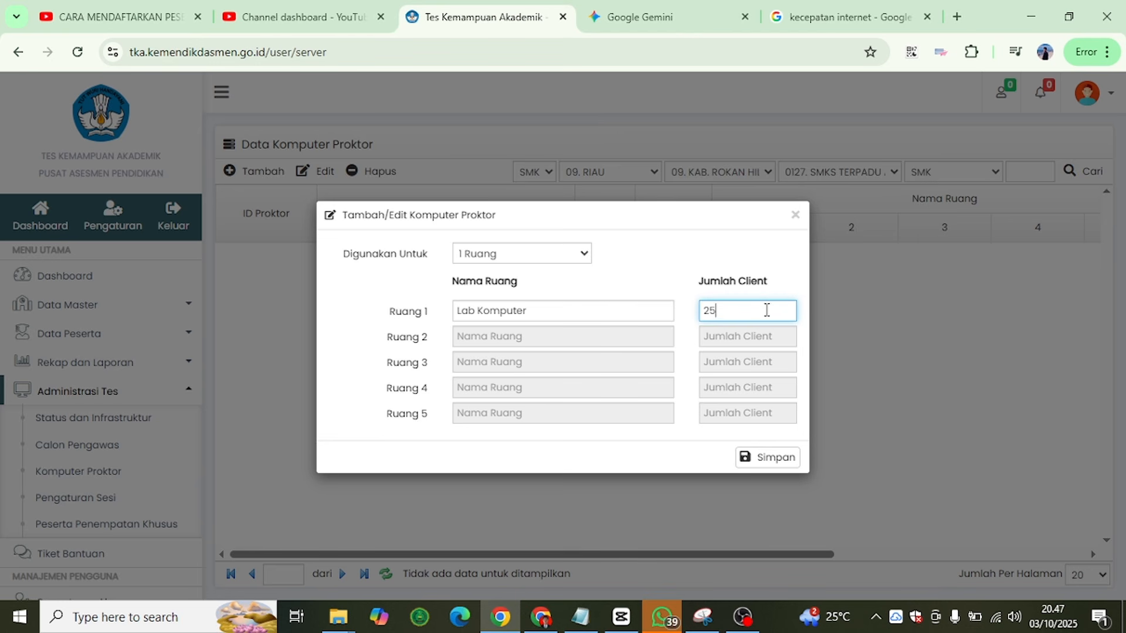
{"action": "left_click", "coordinate": [777, 459]}
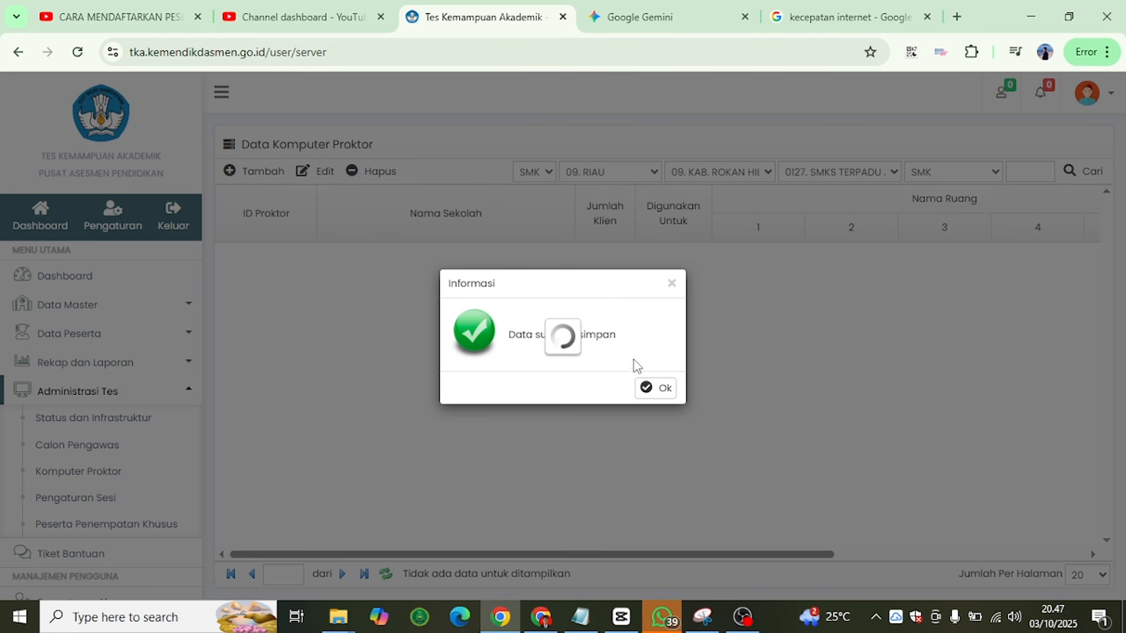
{"action": "left_click", "coordinate": [654, 389]}
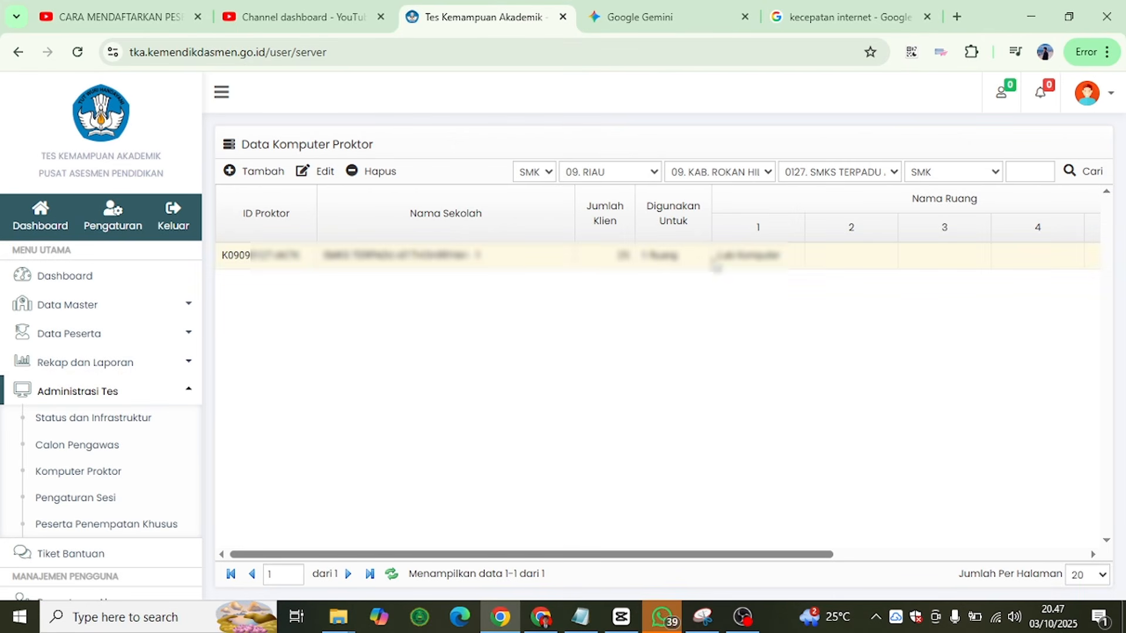
{"action": "left_click_drag", "start_coordinate": [700, 557], "coordinate": [977, 557]}
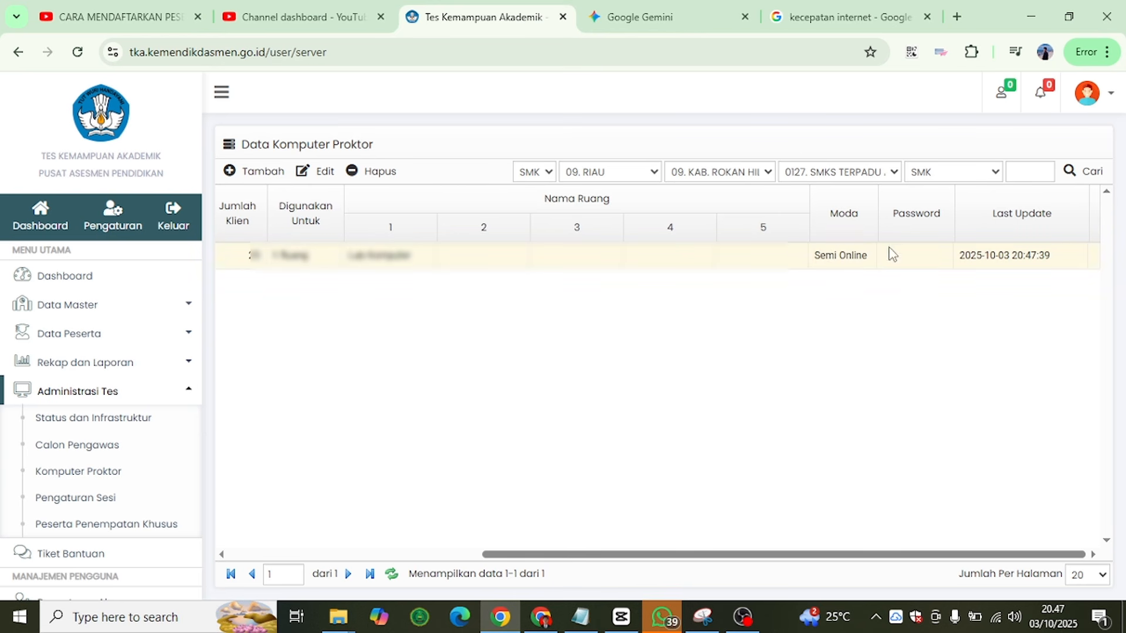
{"action": "left_click_drag", "start_coordinate": [988, 551], "coordinate": [639, 548]}
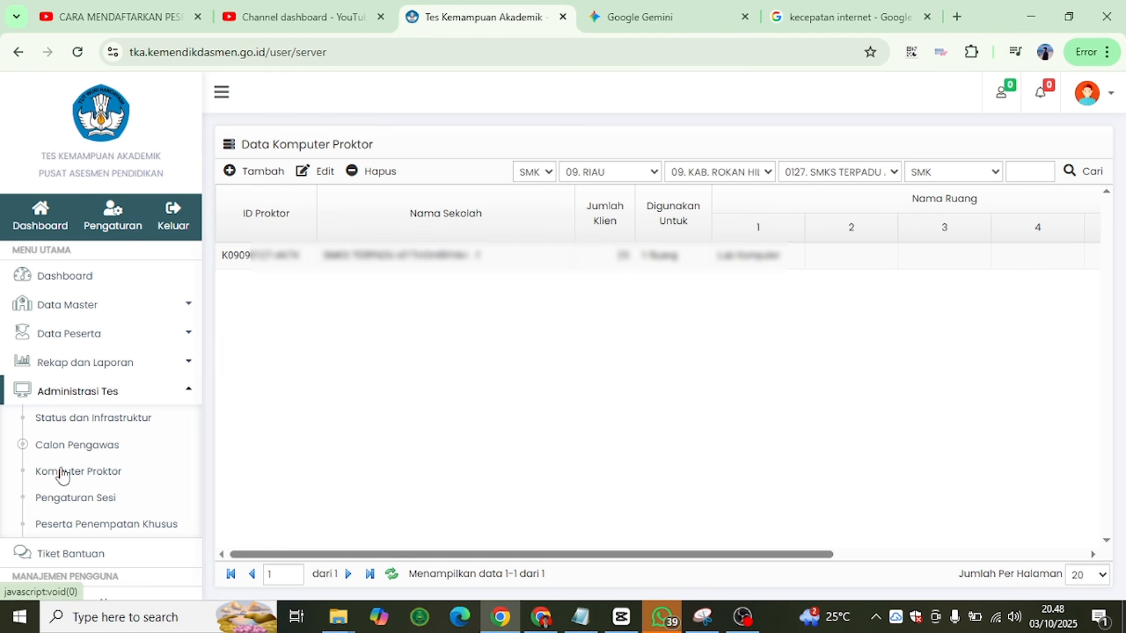
- Open Pengaturan Sesi and look through the participant list
{"action": "left_click", "coordinate": [69, 508]}
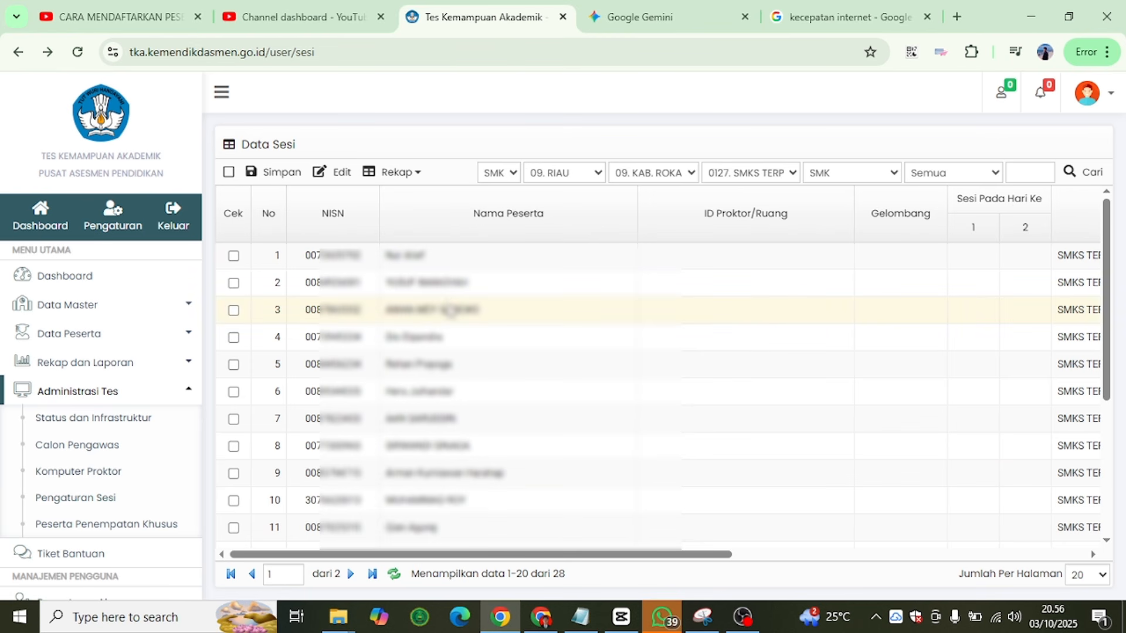
{"action": "scroll", "coordinate": [449, 316], "scroll_direction": "down", "scroll_amount": 5}
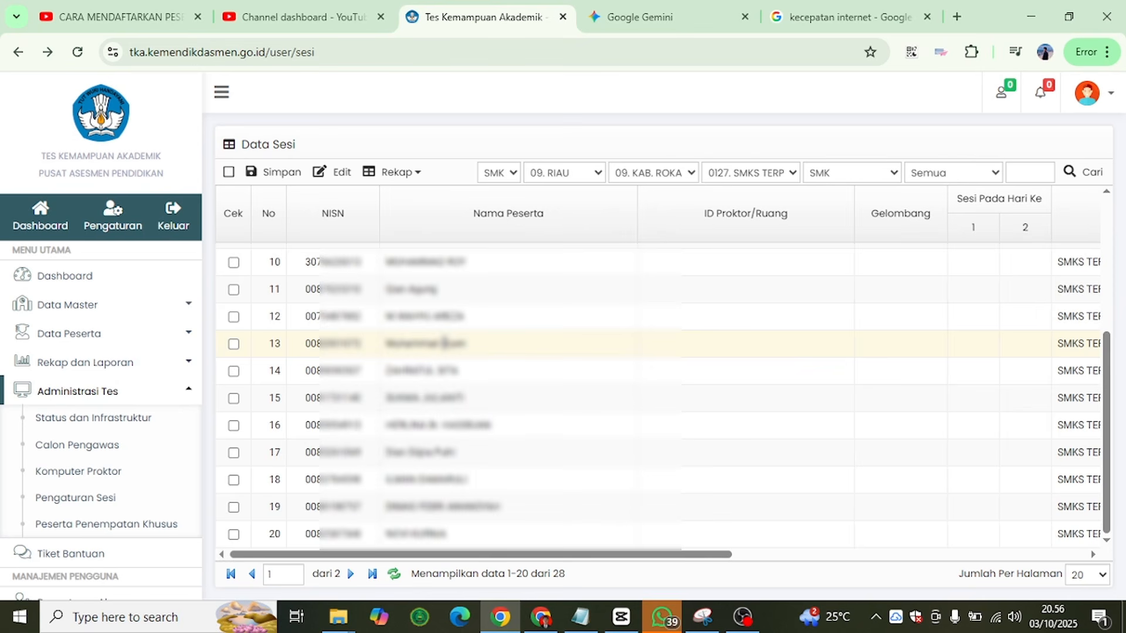
{"action": "scroll", "coordinate": [447, 334], "scroll_direction": "up", "scroll_amount": 5}
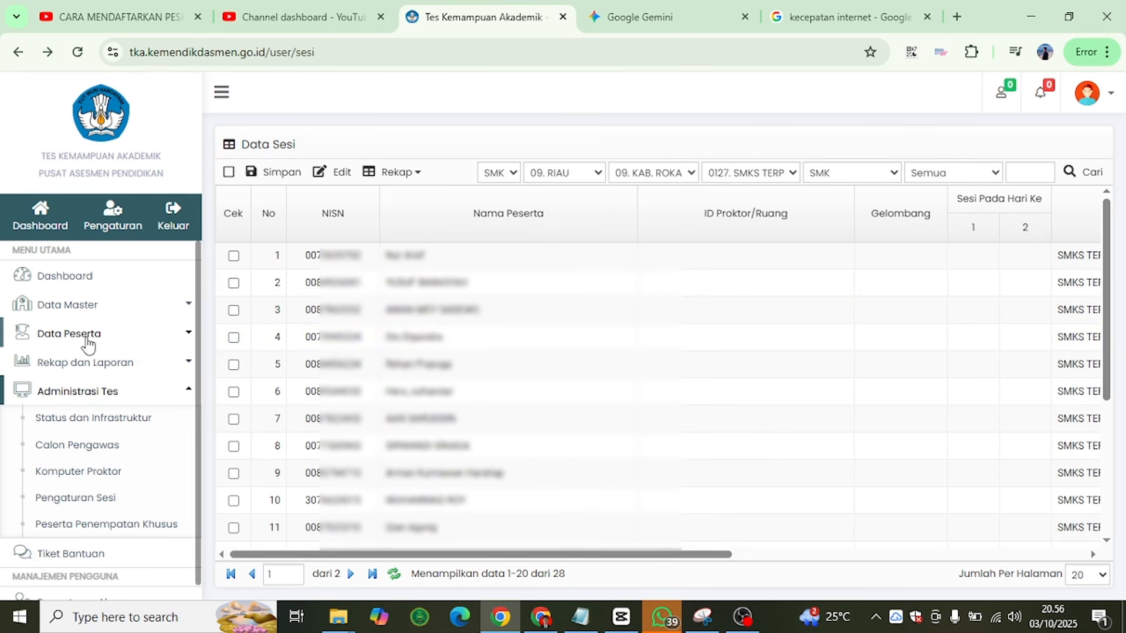
{"action": "left_click", "coordinate": [132, 338]}
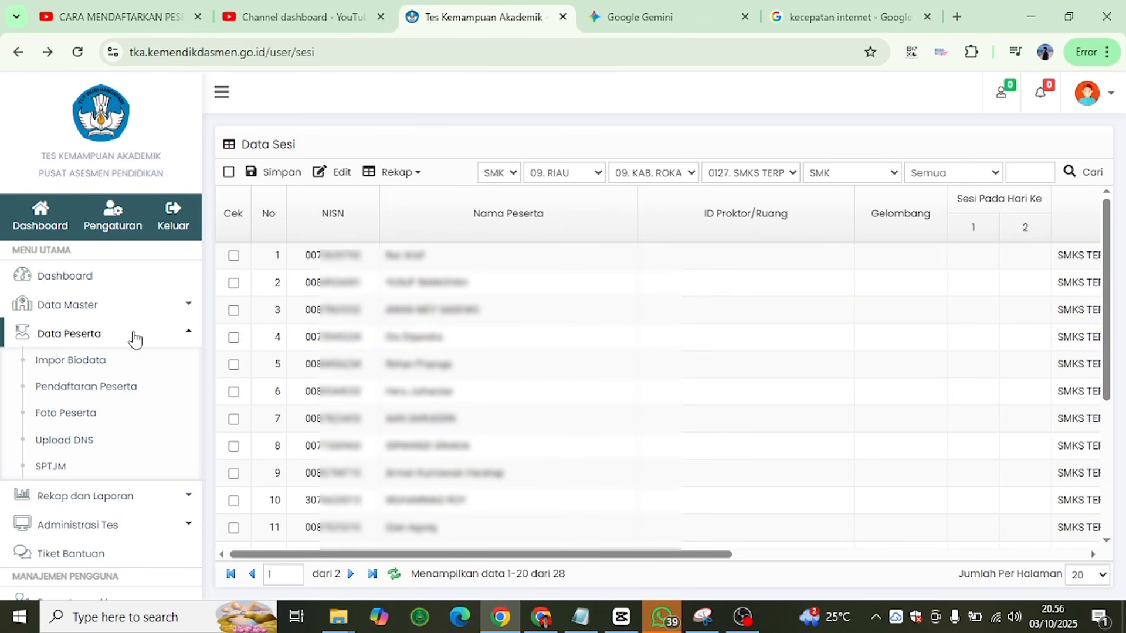
{"action": "left_click", "coordinate": [154, 335]}
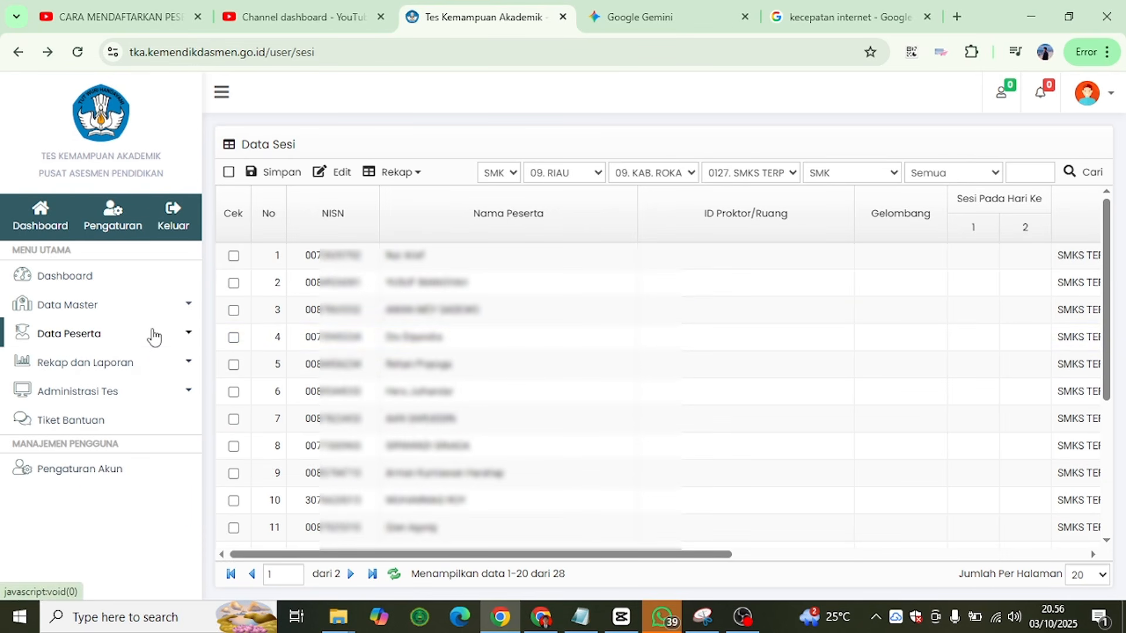
{"action": "left_click", "coordinate": [151, 391]}
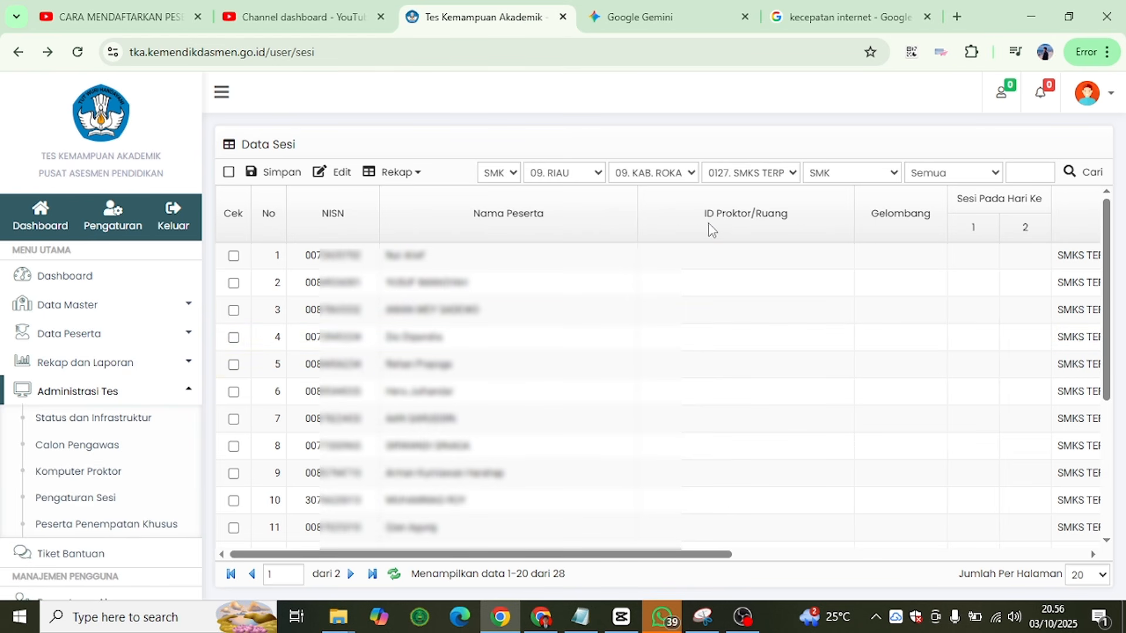
- Assign the first participant in the session list to the Lab Komputer proctor ID and Gelombang 1
{"action": "left_click", "coordinate": [761, 266]}
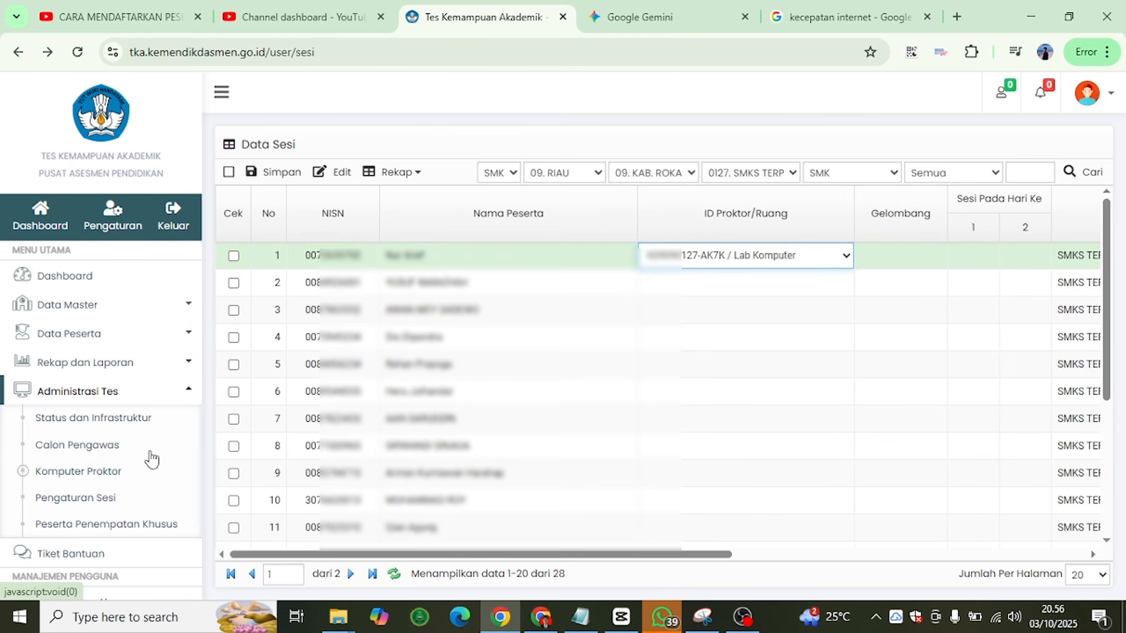
{"action": "left_click", "coordinate": [926, 259]}
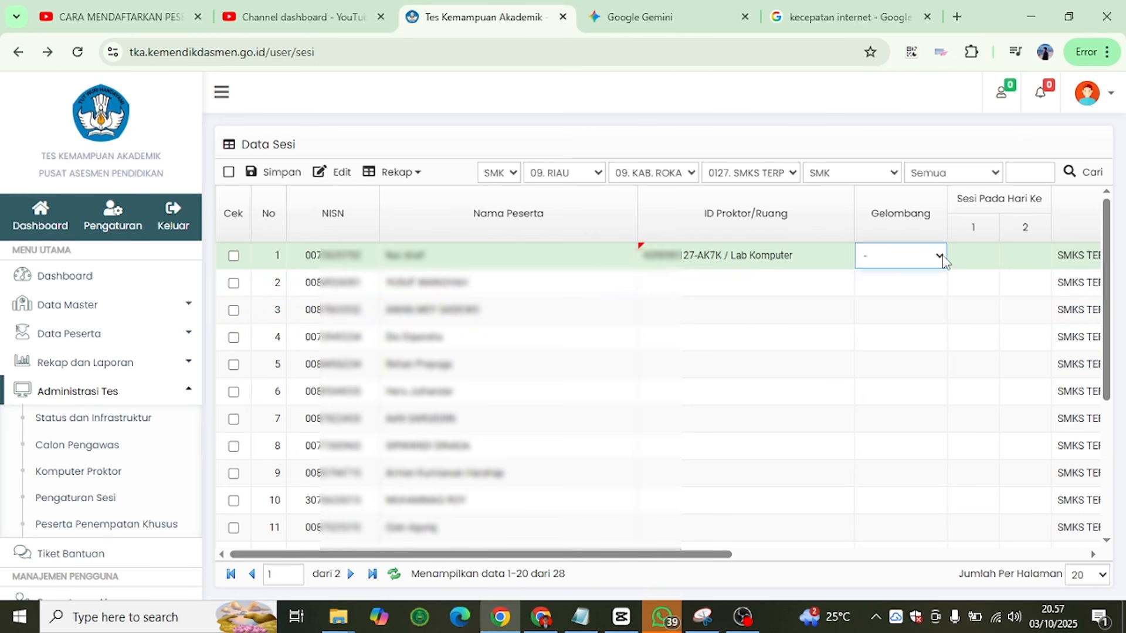
{"action": "left_click", "coordinate": [940, 256]}
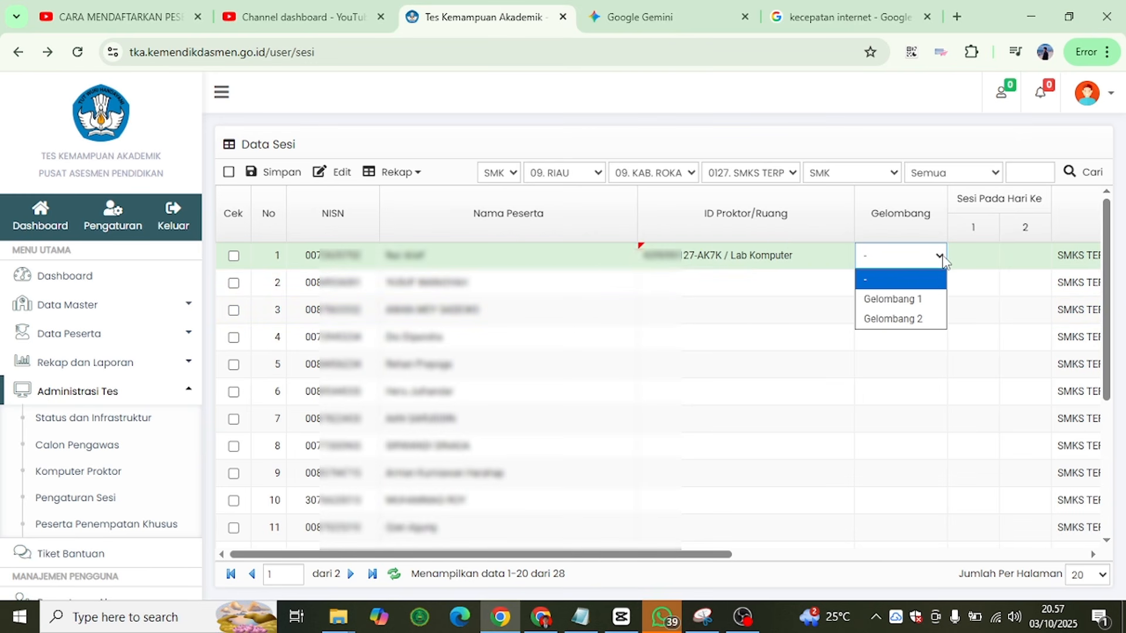
{"action": "left_click", "coordinate": [923, 300]}
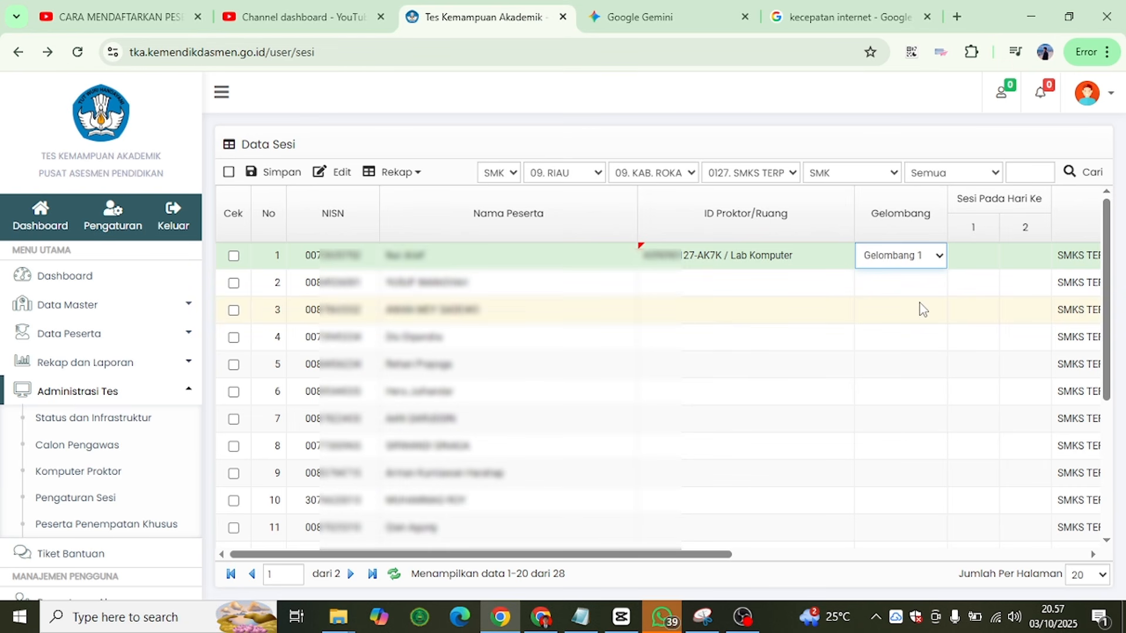
- Assign the second participant in the session list to the Lab Komputer proctor ID and Gelombang 1
{"action": "left_click", "coordinate": [816, 291]}
{"action": "left_click", "coordinate": [920, 292]}
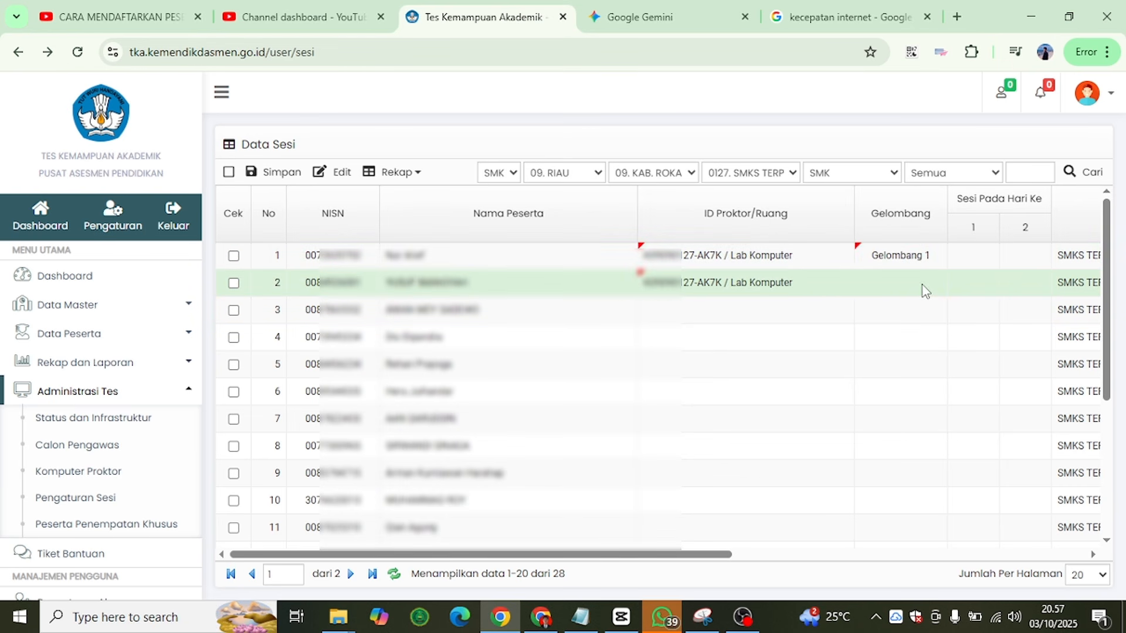
{"action": "left_click", "coordinate": [937, 291]}
{"action": "left_click", "coordinate": [912, 326]}
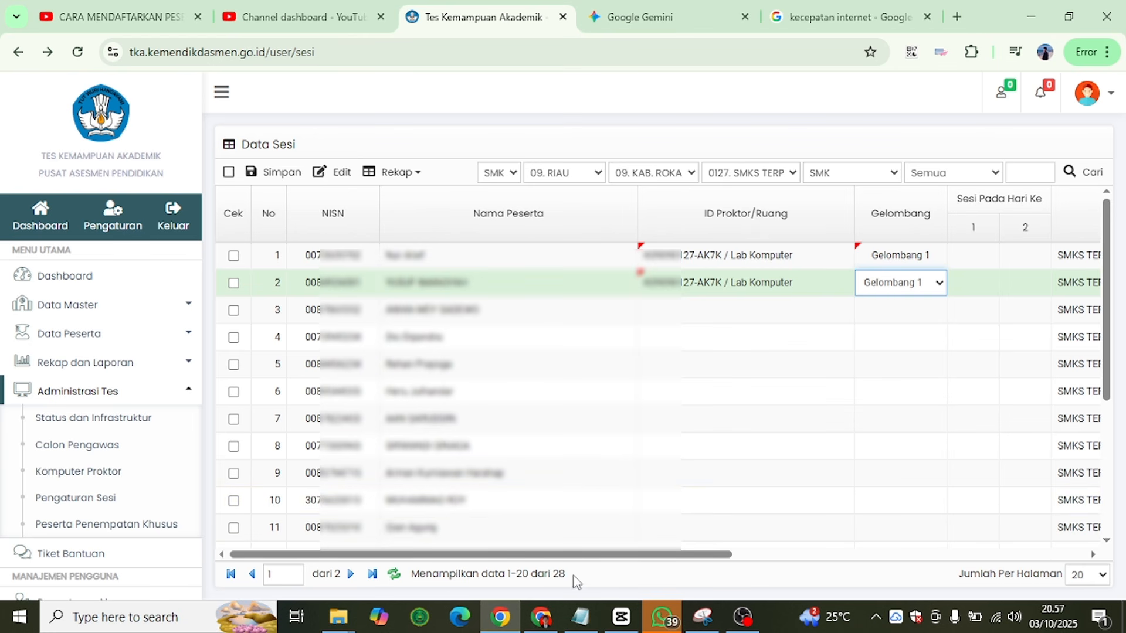
- Switch to the Notepad note and add the line "Kompuker Klaen ; 25" below the WEB TKA heading
{"action": "left_click", "coordinate": [584, 617]}
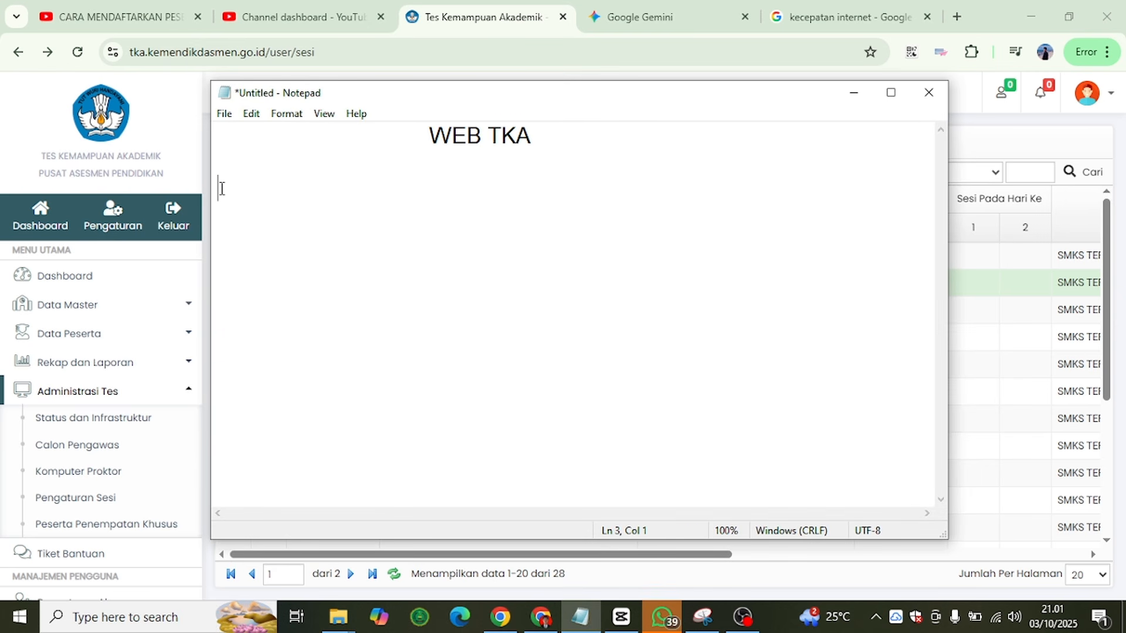
{"action": "type", "text": "Kompueter"}
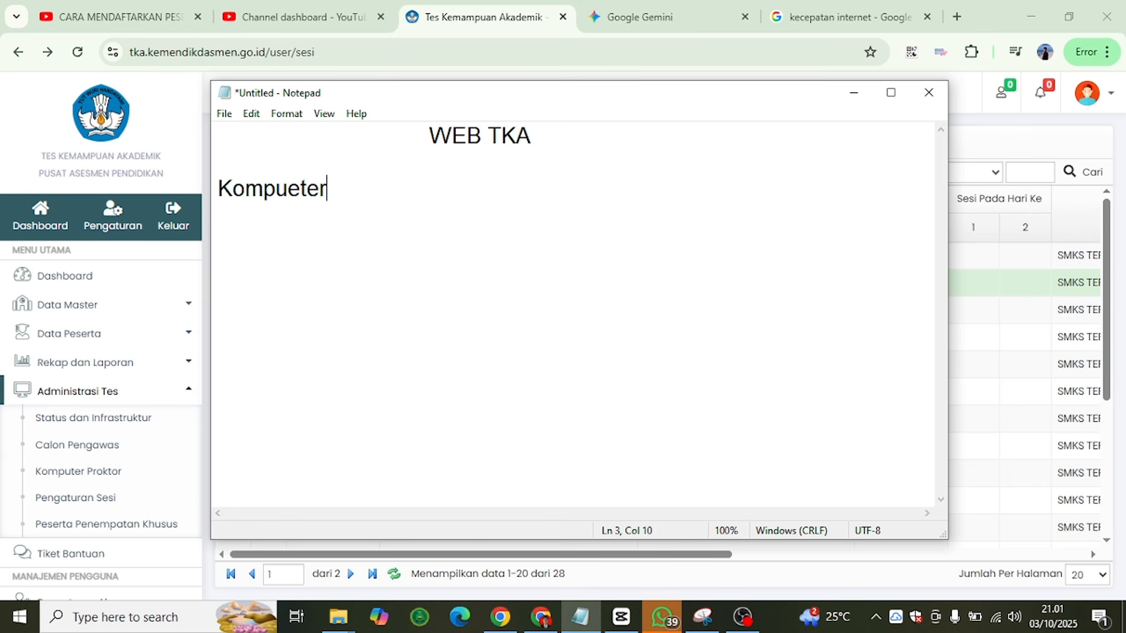
{"action": "key", "text": "BackSpace"}
{"action": "key", "text": "BackSpace"}
{"action": "key", "text": "BackSpace"}
{"action": "key", "text": "BackSpace"}
{"action": "type", "text": "ker Klaen ;"}
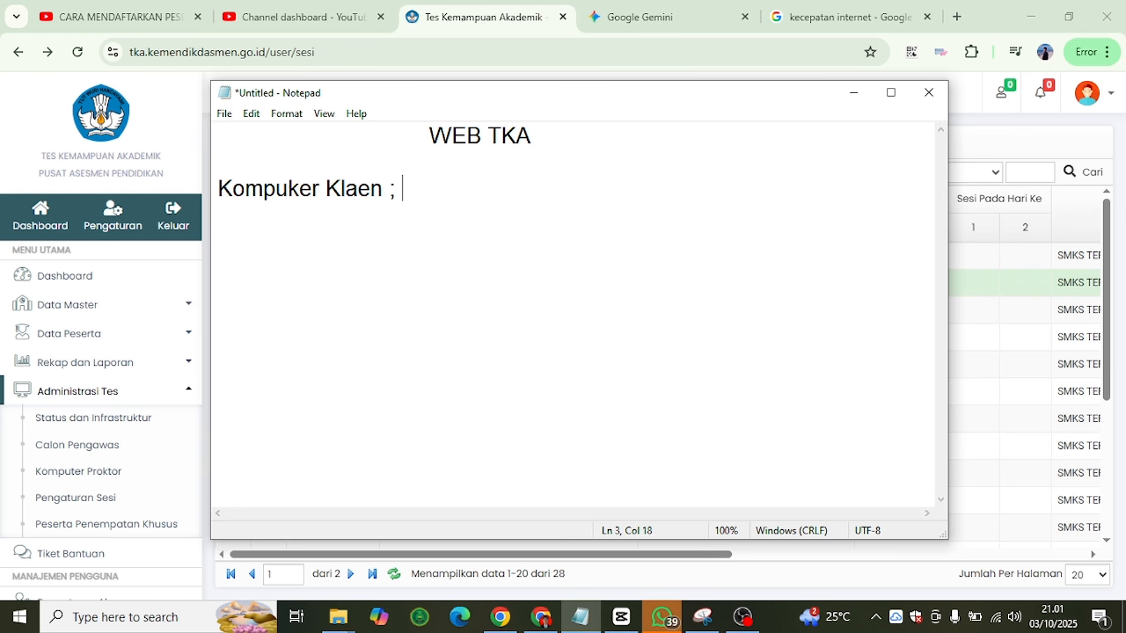
{"action": "key", "text": "BackSpace"}
{"action": "key", "text": "BackSpace"}
{"action": "type", "text": "; 25"}
{"action": "key", "text": "Return"}
- Add the line "Siswa : 28" under the client computer count
{"action": "type", "text": "Siswa L"}
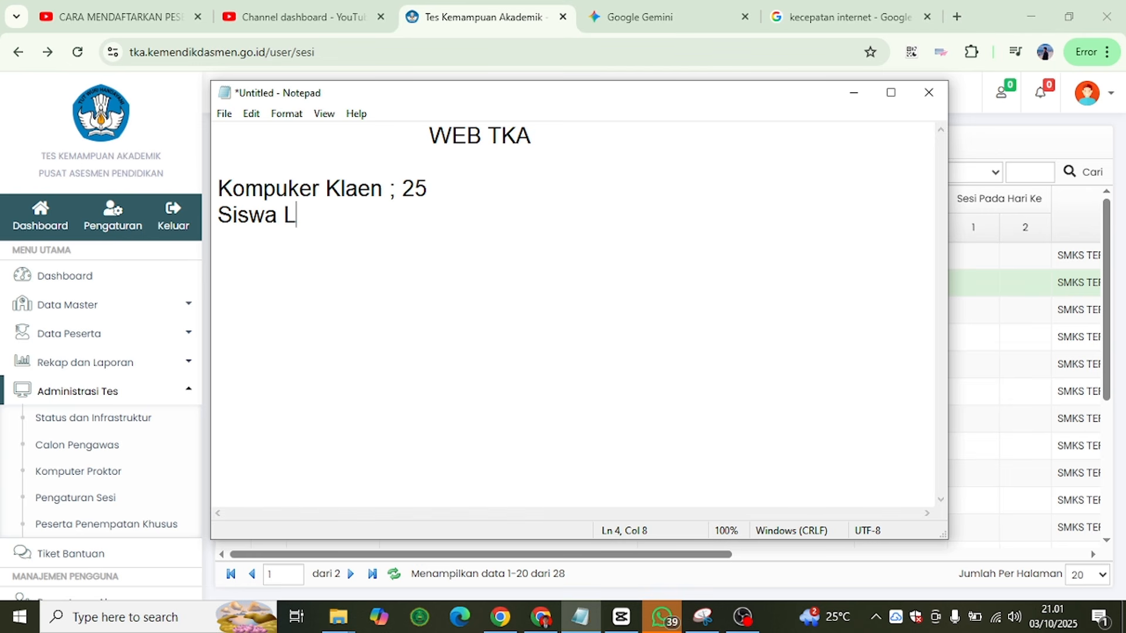
{"action": "key", "text": "BackSpace"}
{"action": "type", "text": ": 28"}
{"action": "key", "text": "Return"}
- Add the labels "Sesi 1 :" and "Sesi 2 :" on separate lines, with a blank line between them and the Siswa line
{"action": "type", "text": "Sesi"}
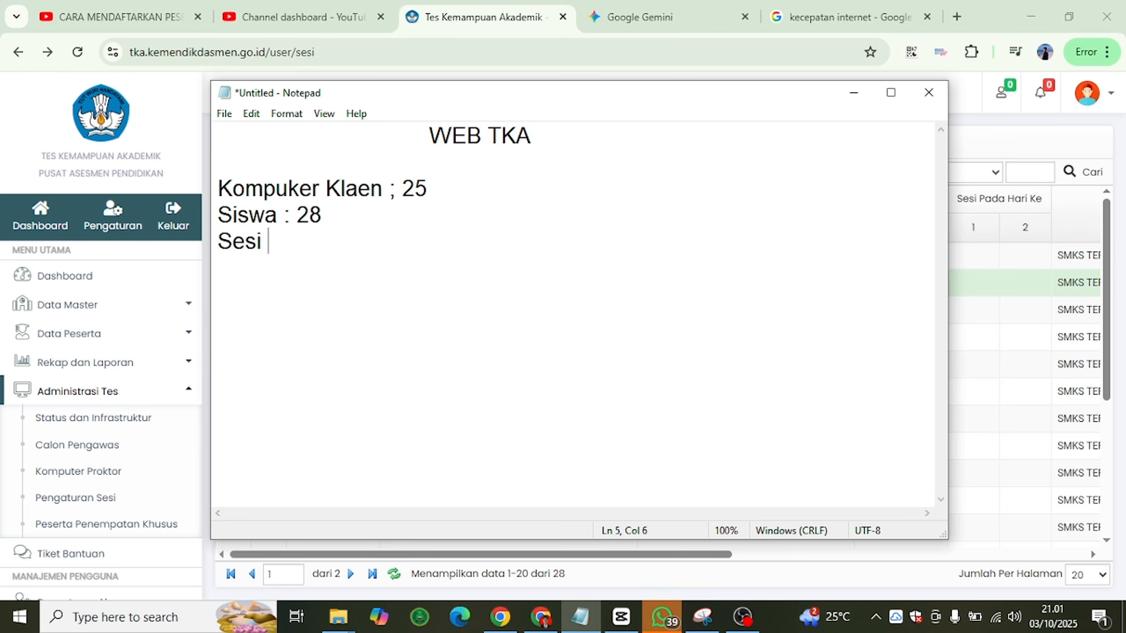
{"action": "type", "text": " 1 :"}
{"action": "key", "text": "Return"}
{"action": "type", "text": "Sesi 2 :"}
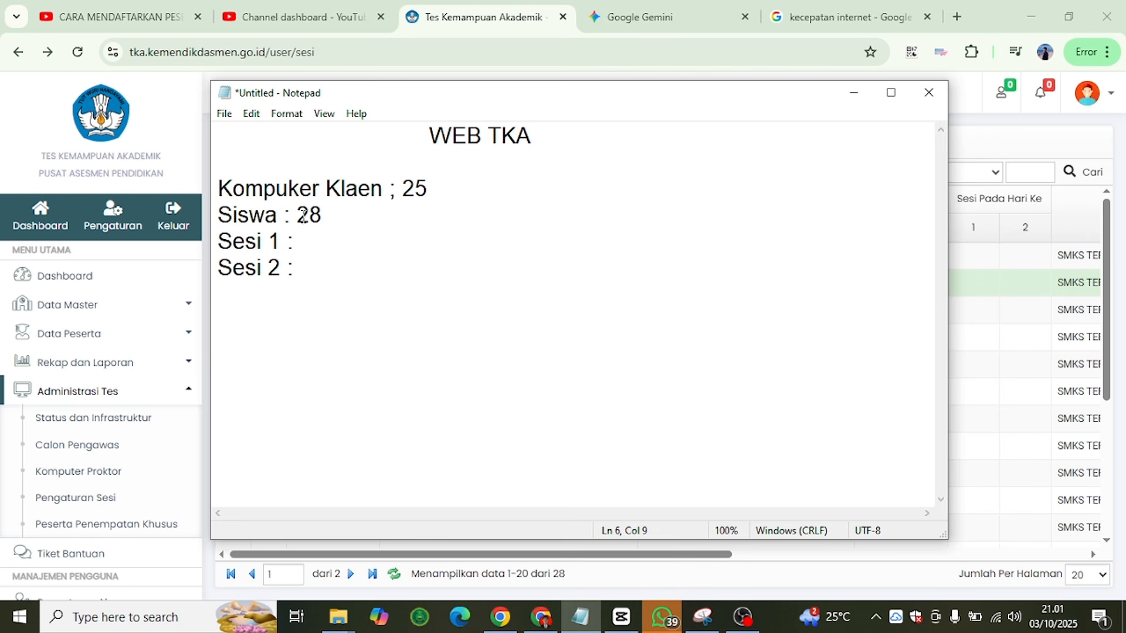
{"action": "left_click", "coordinate": [336, 210]}
{"action": "key", "text": "Return"}
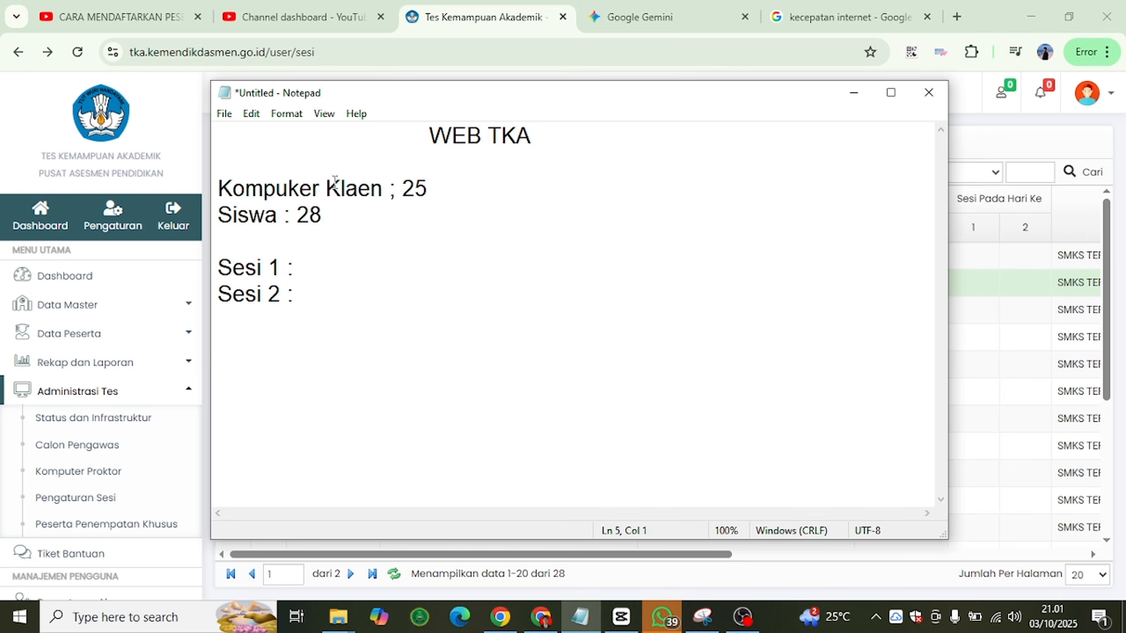
- Fill in 14 siswa for both Sesi 1 and Sesi 2 in the note
{"action": "left_click", "coordinate": [298, 216]}
{"action": "left_click_drag", "start_coordinate": [301, 219], "coordinate": [319, 221]}
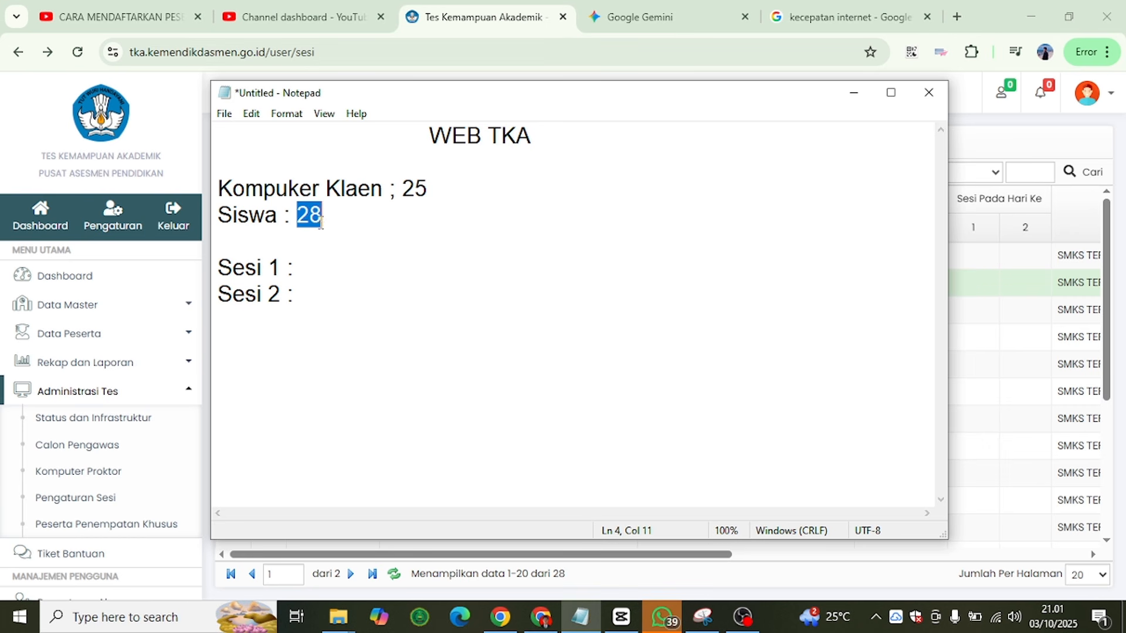
{"action": "left_click", "coordinate": [321, 221]}
{"action": "left_click", "coordinate": [326, 263]}
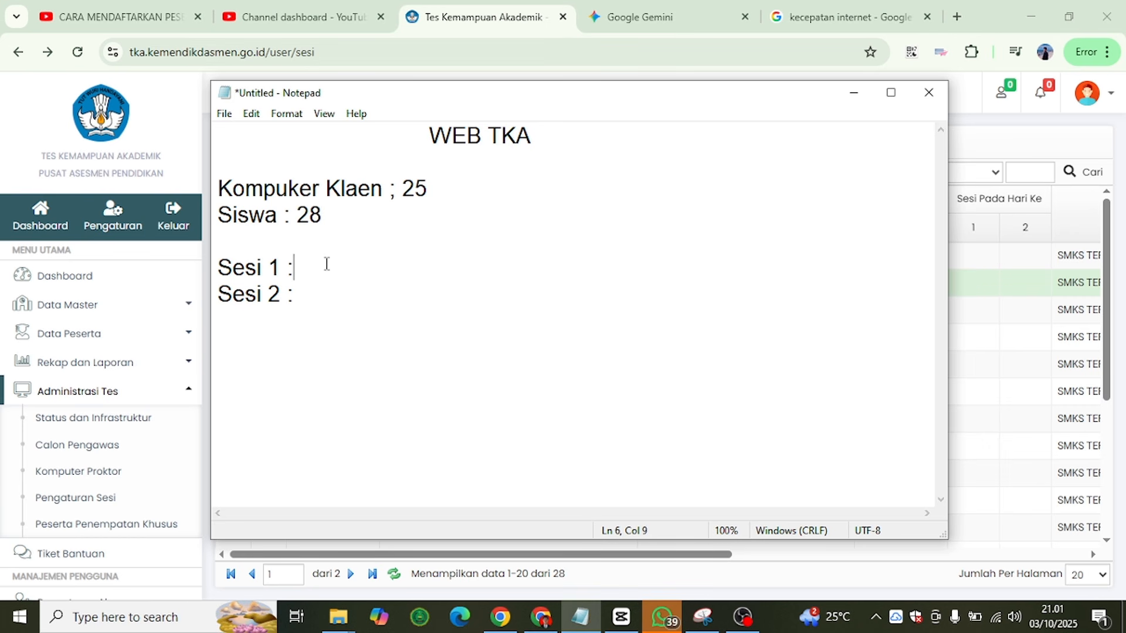
{"action": "type", "text": "14"}
{"action": "left_click", "coordinate": [315, 302]}
{"action": "type", "text": "14"}
{"action": "left_click", "coordinate": [329, 267]}
{"action": "type", "text": "siswa"}
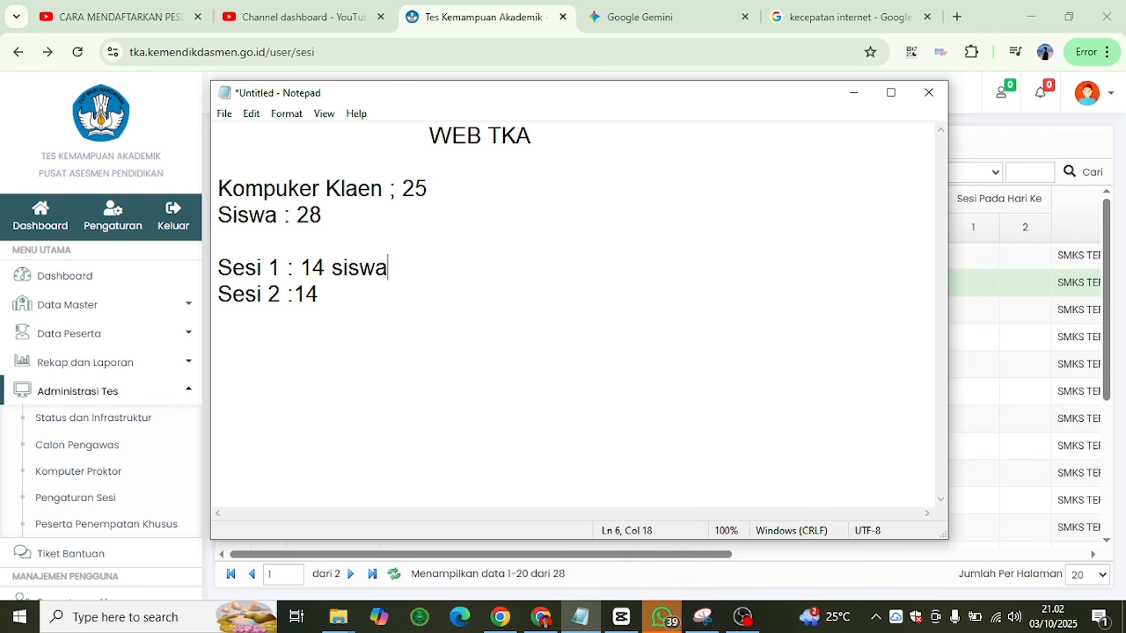
{"action": "left_click", "coordinate": [327, 288]}
{"action": "type", "text": "siswa"}
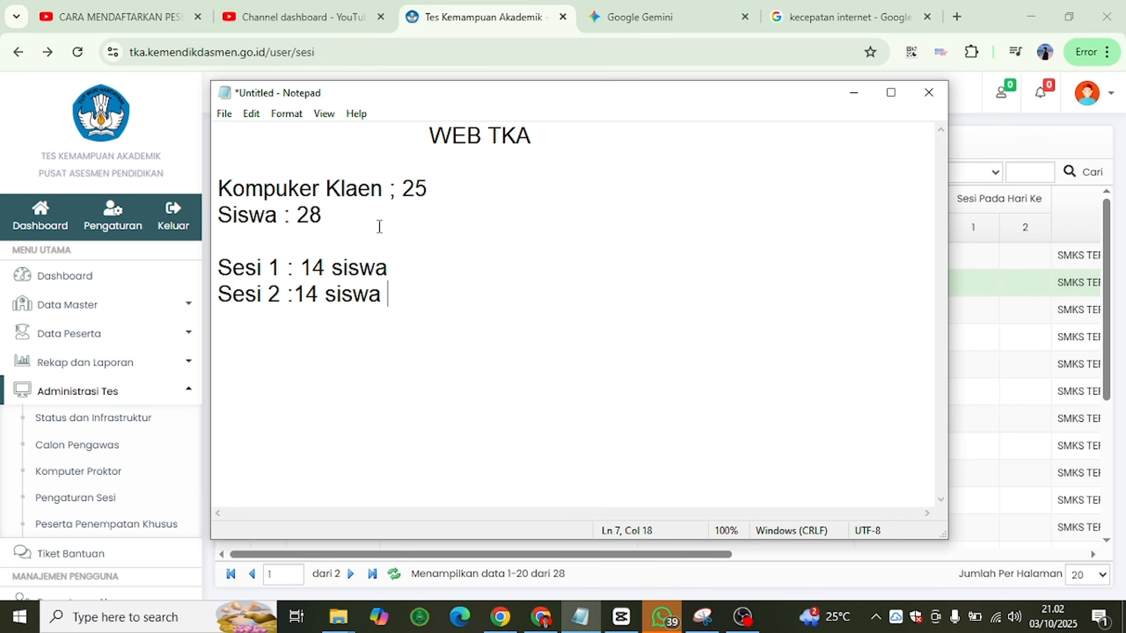
- Try changing the Sesi 1 count to 27 siswa
{"action": "left_click", "coordinate": [326, 269]}
{"action": "key", "text": "BackSpace"}
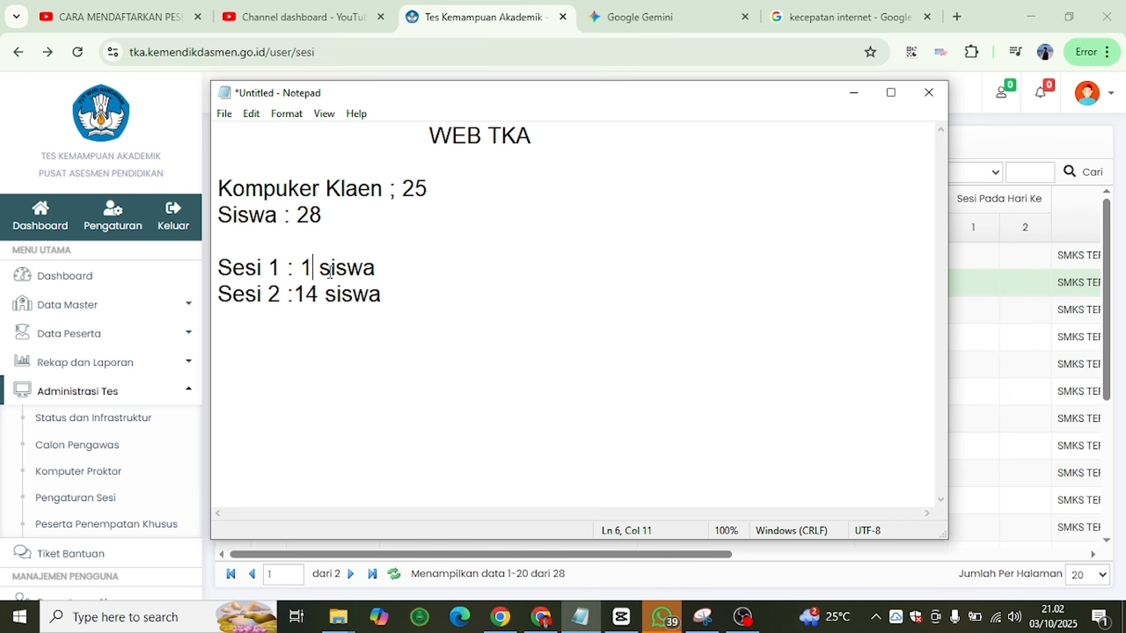
{"action": "key", "text": "BackSpace"}
{"action": "type", "text": "27"}
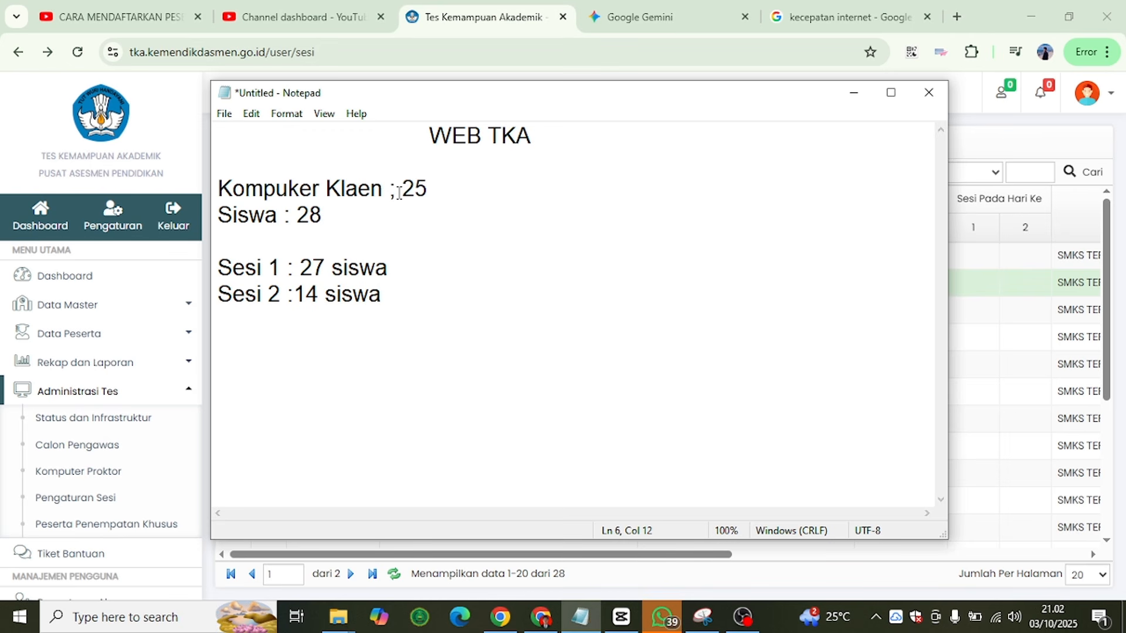
- Set the Sesi 1 count in the note back to 14 siswa
{"action": "left_click", "coordinate": [317, 270]}
{"action": "left_click", "coordinate": [325, 268]}
{"action": "key", "text": "BackSpace"}
{"action": "key", "text": "BackSpace"}
{"action": "type", "text": "14"}
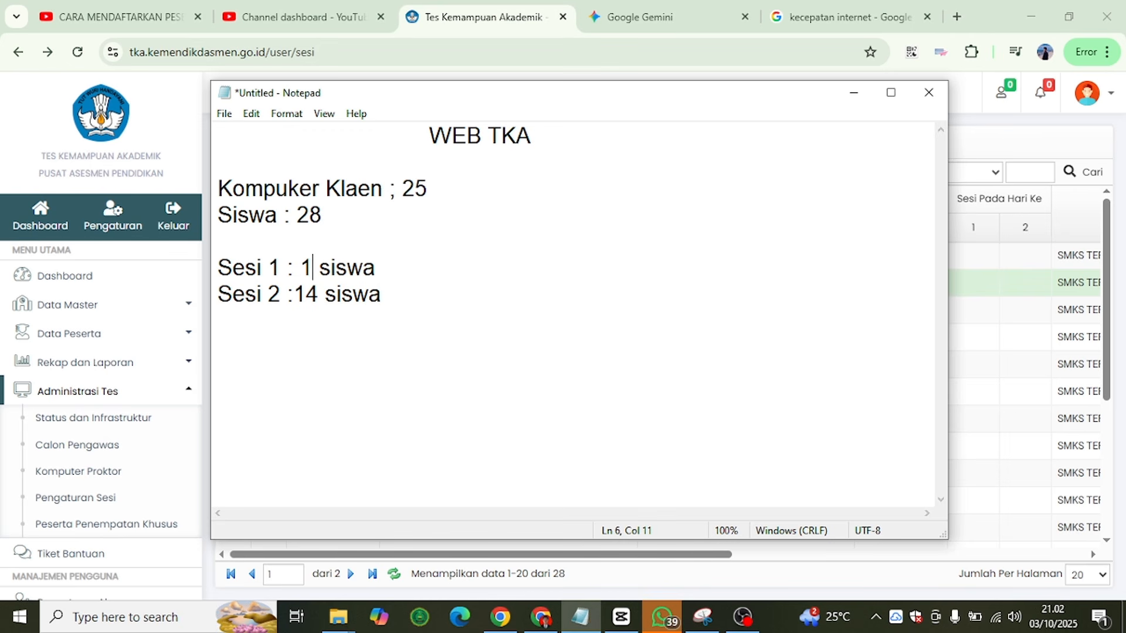
{"action": "left_click", "coordinate": [403, 287]}
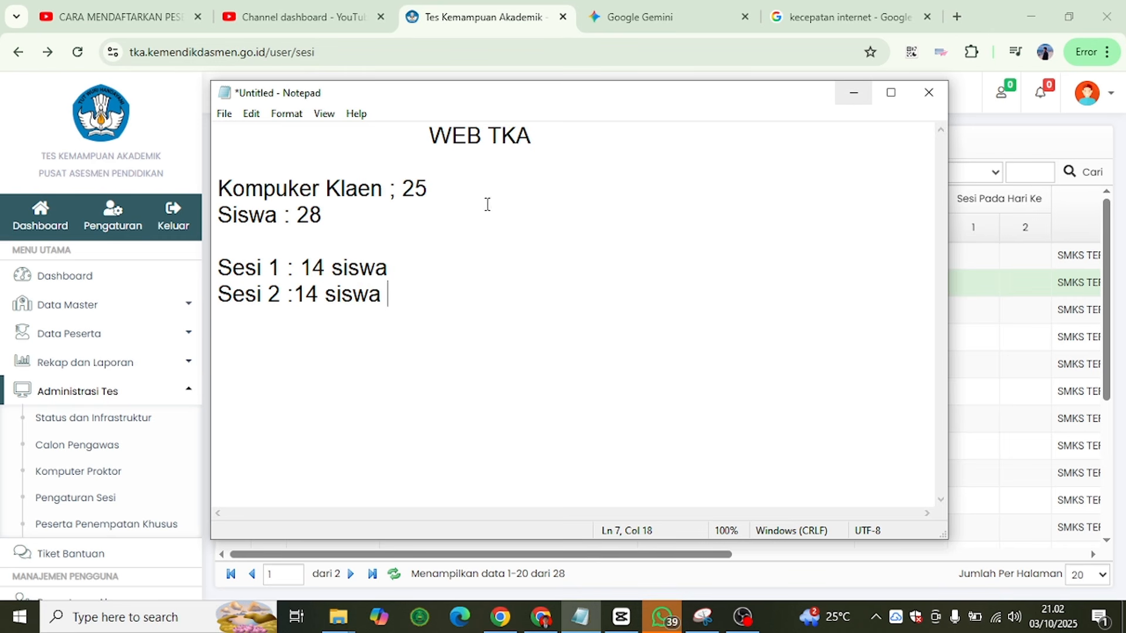
{"action": "left_click_drag", "start_coordinate": [219, 270], "coordinate": [274, 267]}
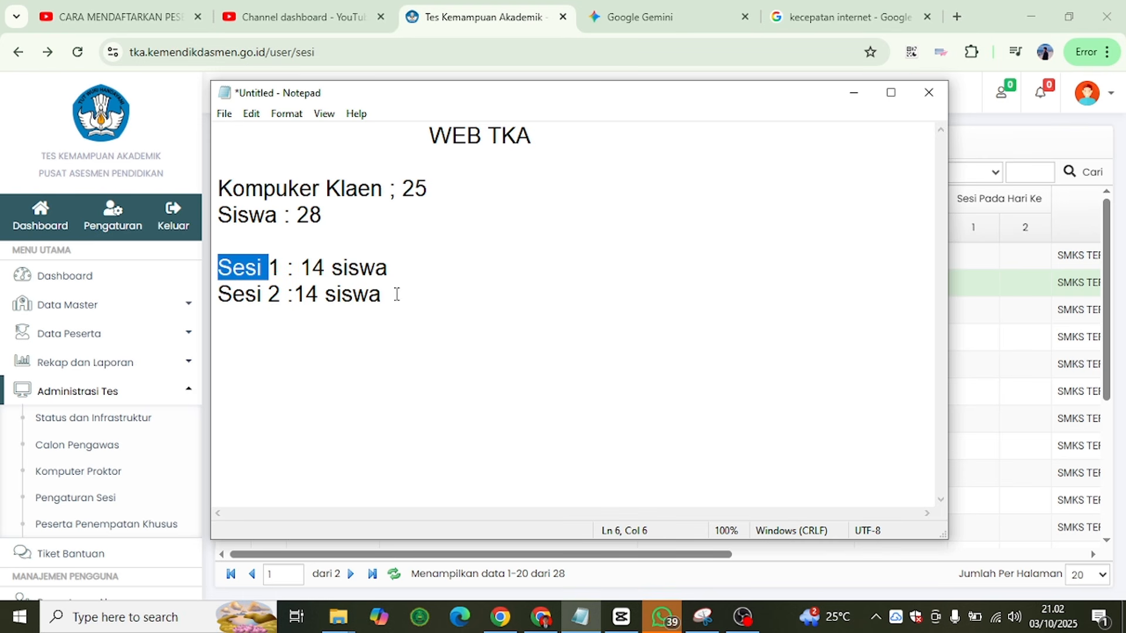
- Return to the Data Sesi table in Chrome and enter session 1 for day 1 for participants 1 to 14
{"action": "left_click", "coordinate": [853, 97]}
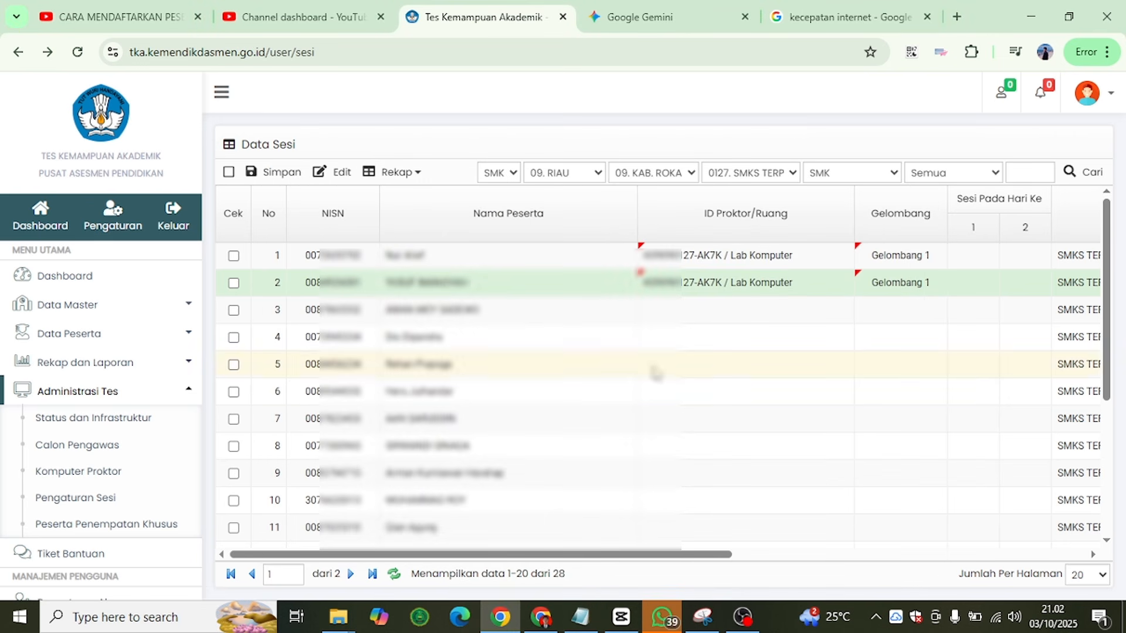
{"action": "left_click", "coordinate": [973, 256]}
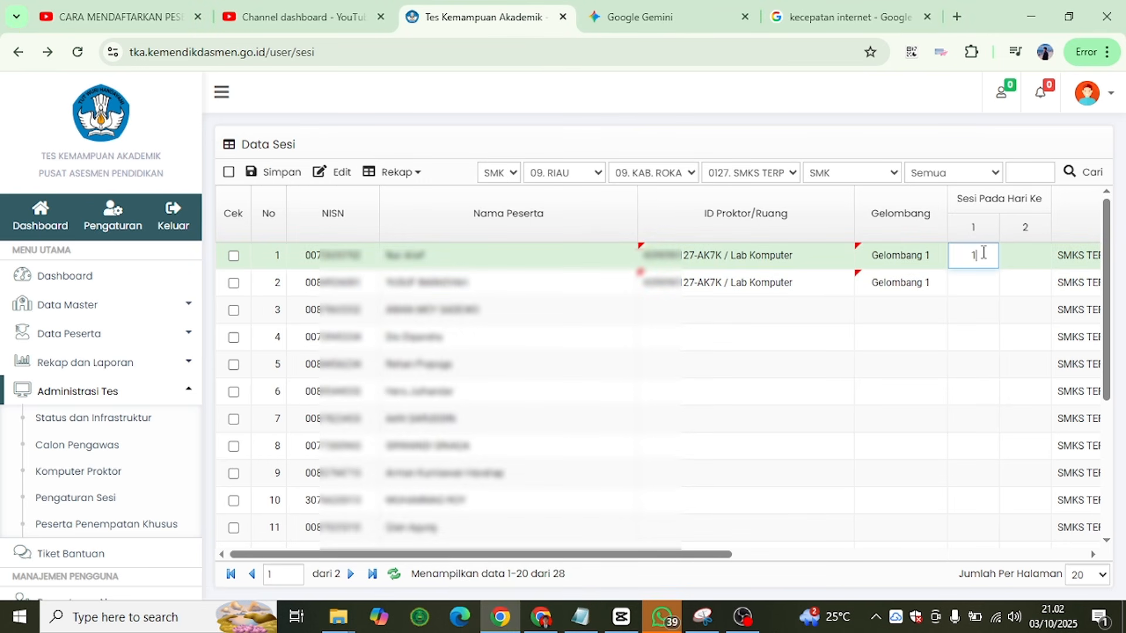
{"action": "left_click", "coordinate": [972, 285]}
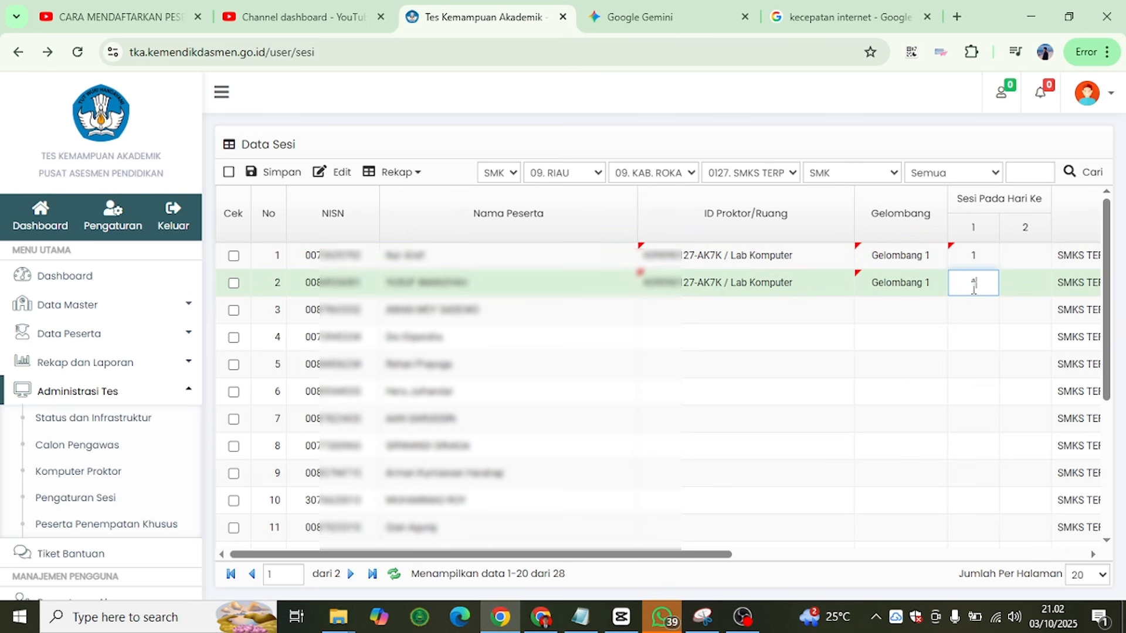
{"action": "left_click", "coordinate": [975, 309]}
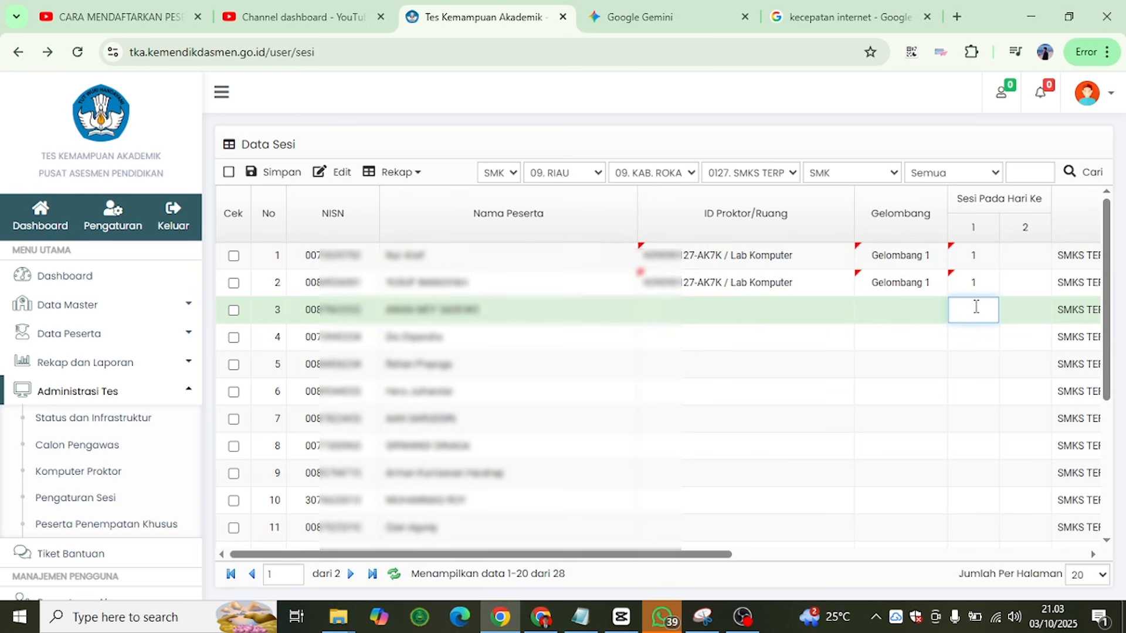
{"action": "type", "text": "1"}
{"action": "left_click", "coordinate": [968, 340]}
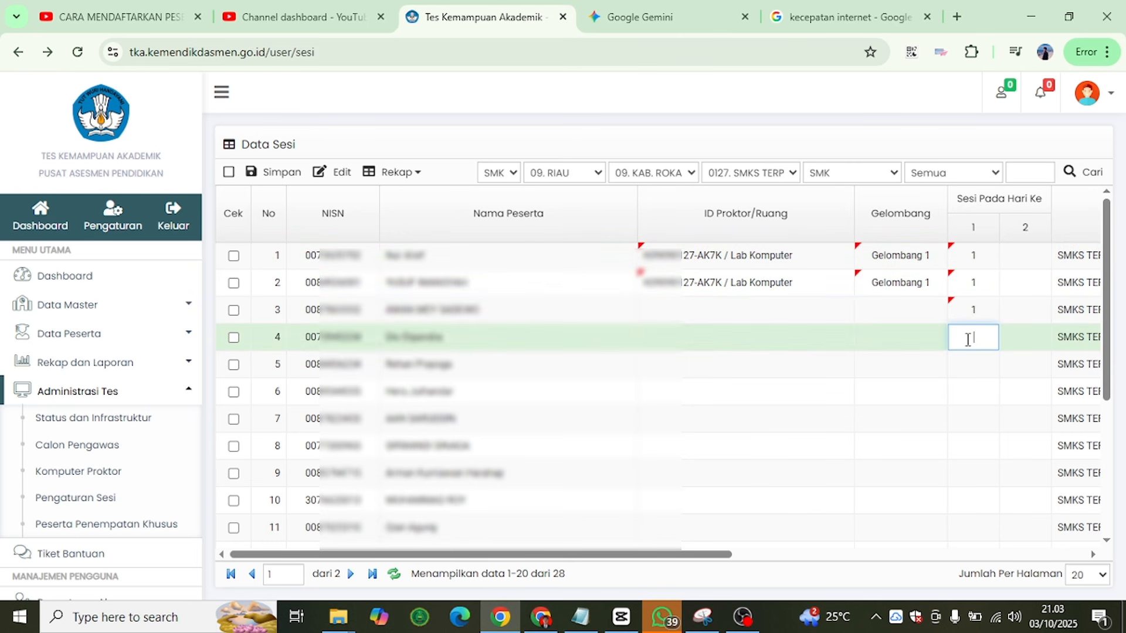
{"action": "left_click", "coordinate": [977, 366]}
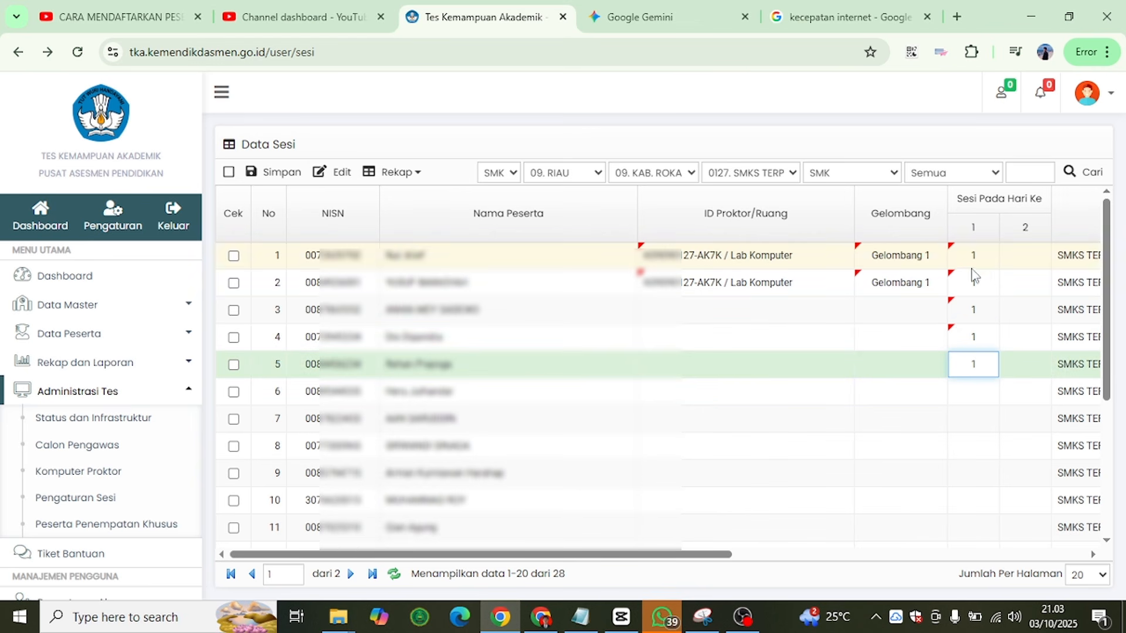
{"action": "left_click", "coordinate": [981, 394]}
{"action": "left_click", "coordinate": [975, 426]}
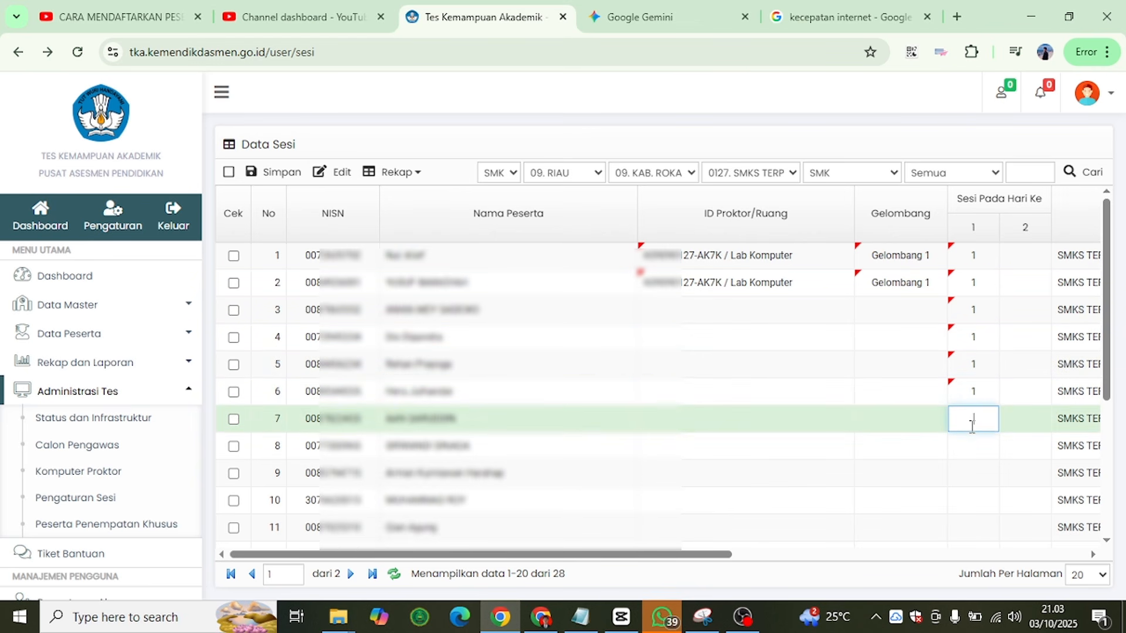
{"action": "type", "text": "1"}
{"action": "left_click", "coordinate": [976, 449]}
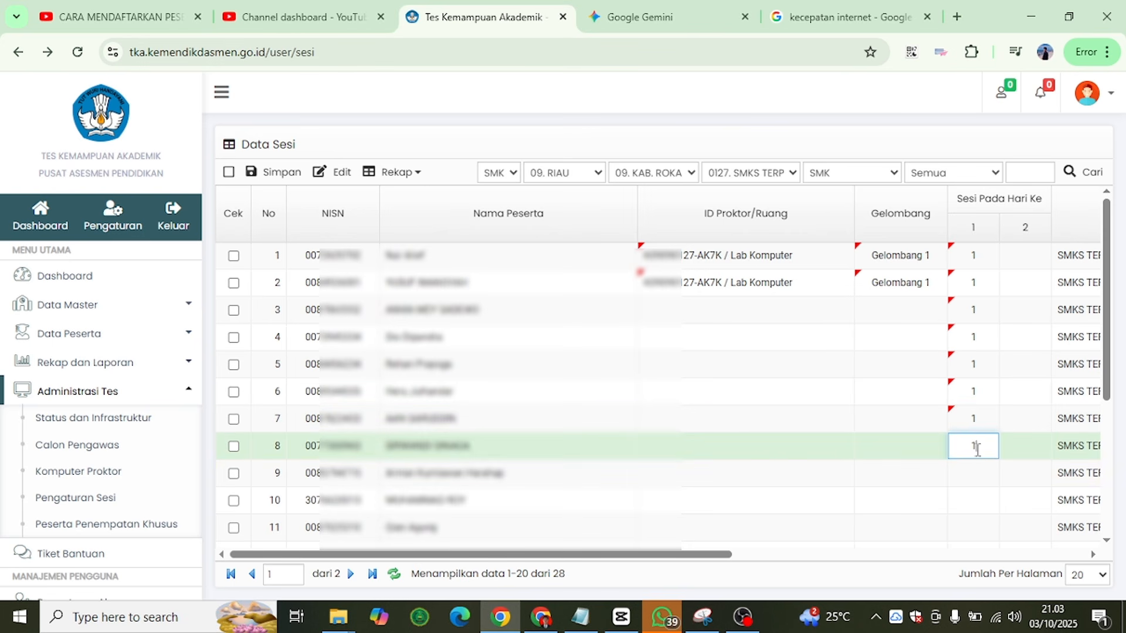
{"action": "type", "text": "1"}
{"action": "left_click", "coordinate": [978, 472]}
{"action": "scroll", "coordinate": [968, 431], "scroll_direction": "down", "scroll_amount": 2}
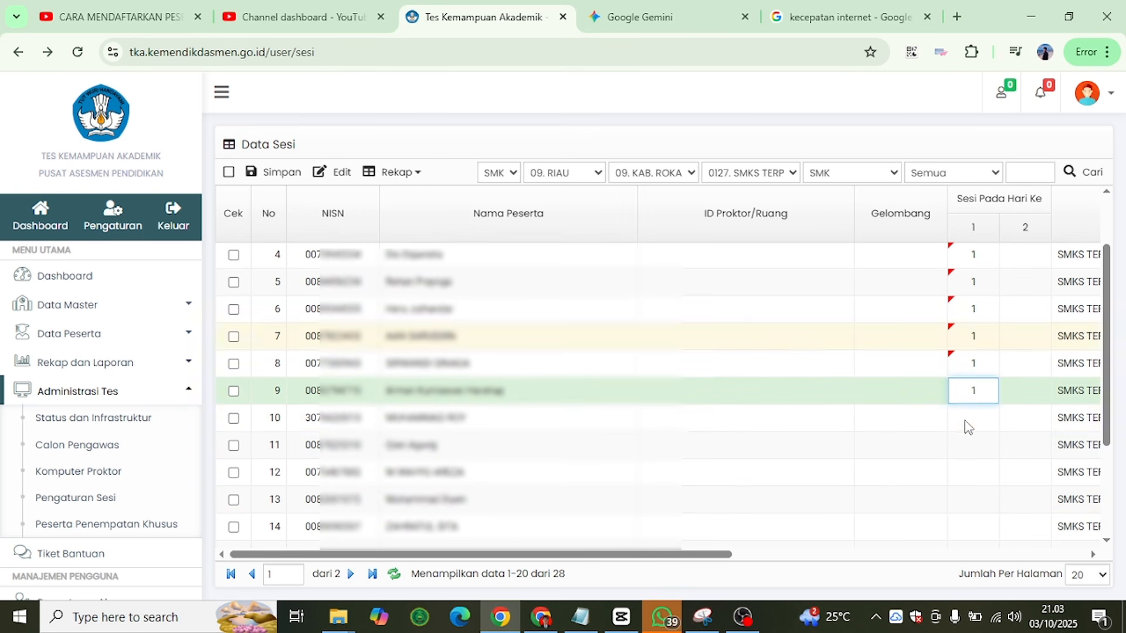
{"action": "left_click", "coordinate": [974, 418]}
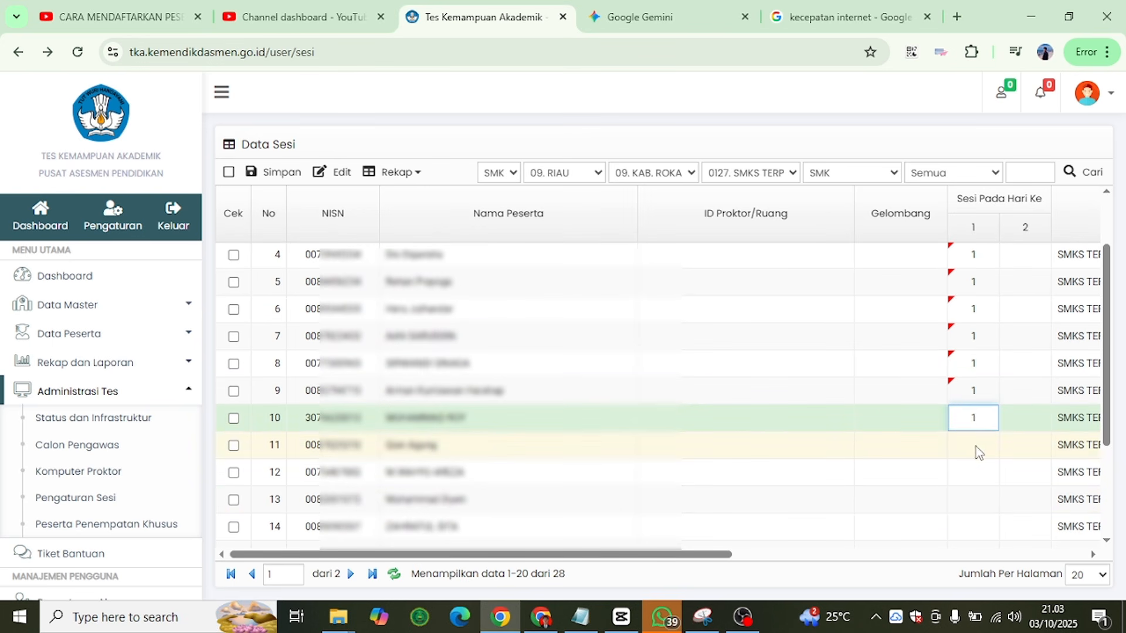
{"action": "left_click", "coordinate": [976, 447]}
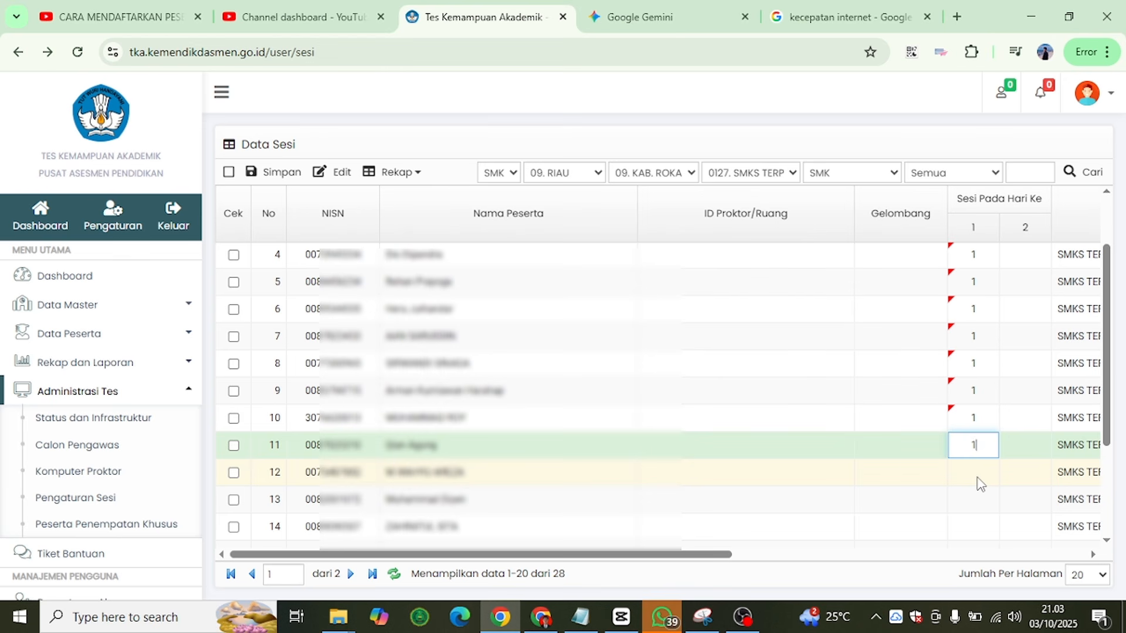
{"action": "left_click", "coordinate": [976, 471]}
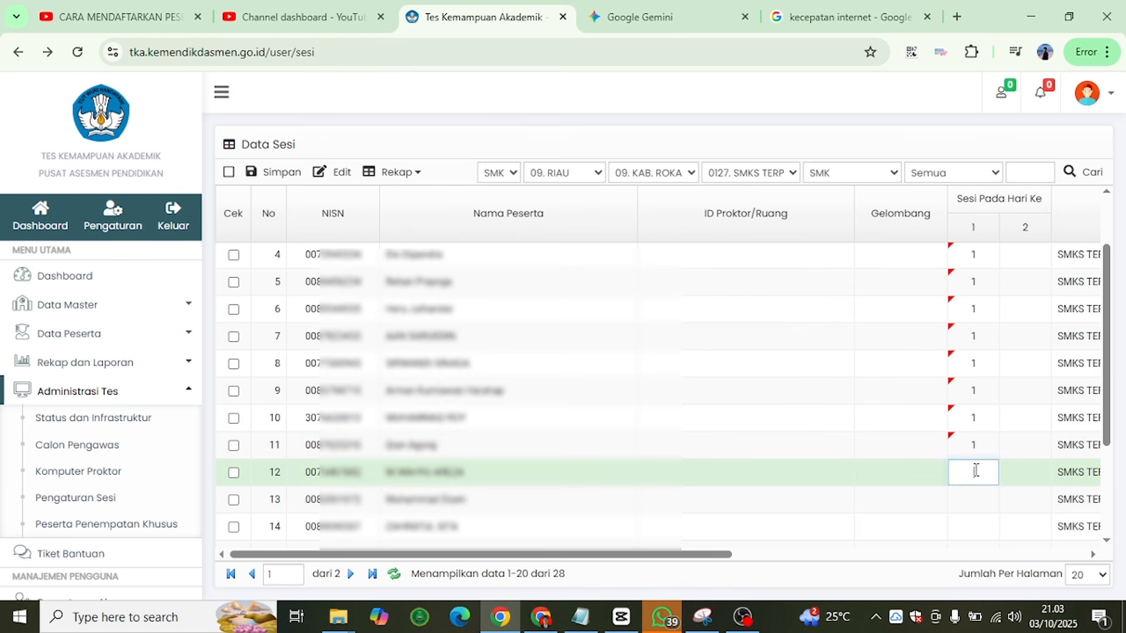
{"action": "left_click", "coordinate": [978, 502]}
{"action": "type", "text": "1"}
{"action": "scroll", "coordinate": [975, 496], "scroll_direction": "down", "scroll_amount": 1}
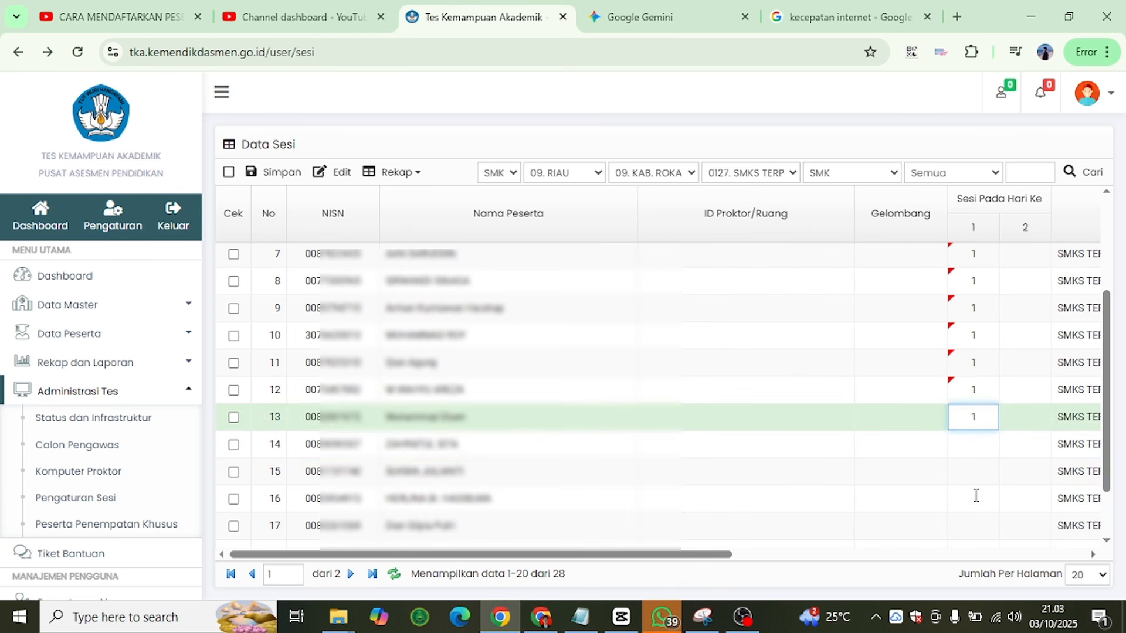
{"action": "left_click", "coordinate": [973, 441]}
- Enter session 1 for day 2 for participants 1 to 14
{"action": "scroll", "coordinate": [973, 438], "scroll_direction": "up", "scroll_amount": 2}
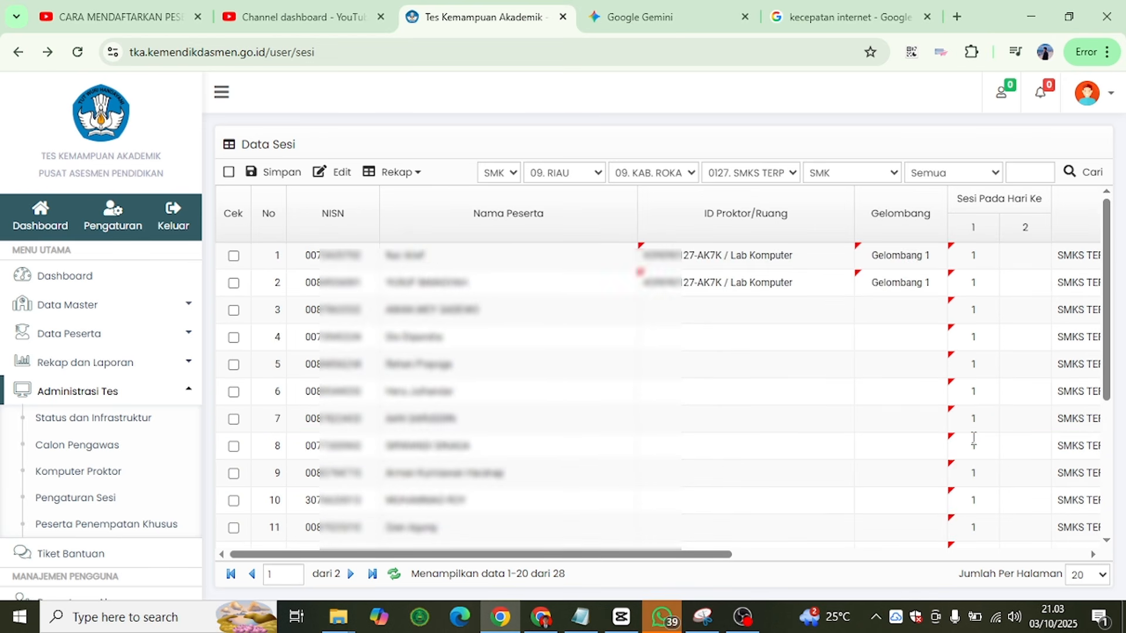
{"action": "left_click", "coordinate": [1020, 254]}
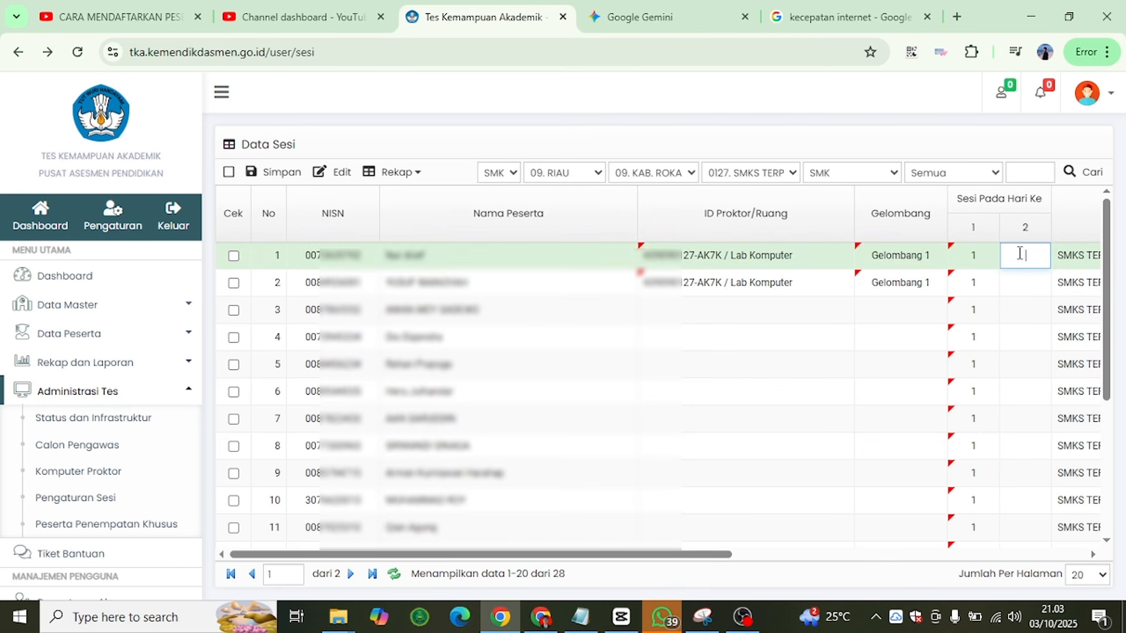
{"action": "type", "text": "1"}
{"action": "left_click", "coordinate": [1021, 286]}
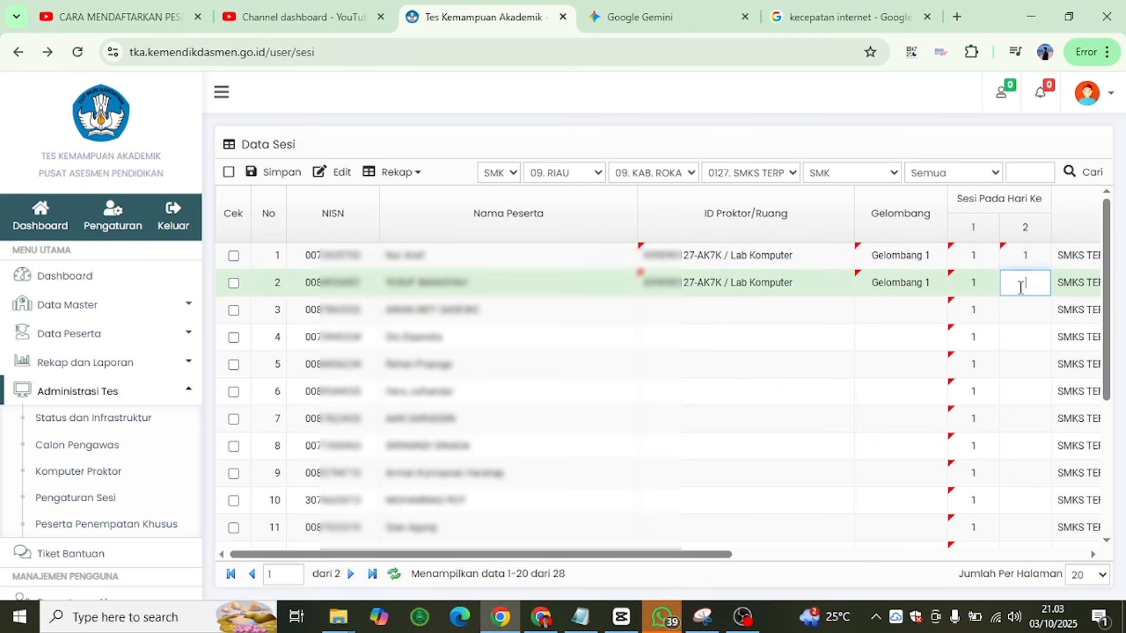
{"action": "left_click", "coordinate": [1025, 311]}
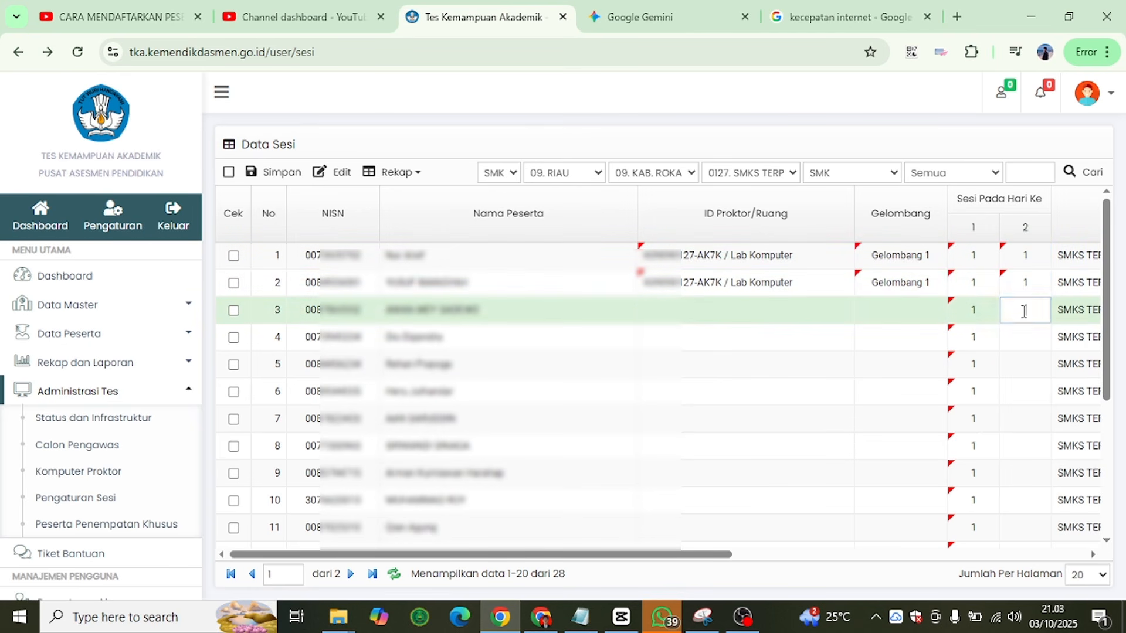
{"action": "type", "text": "1"}
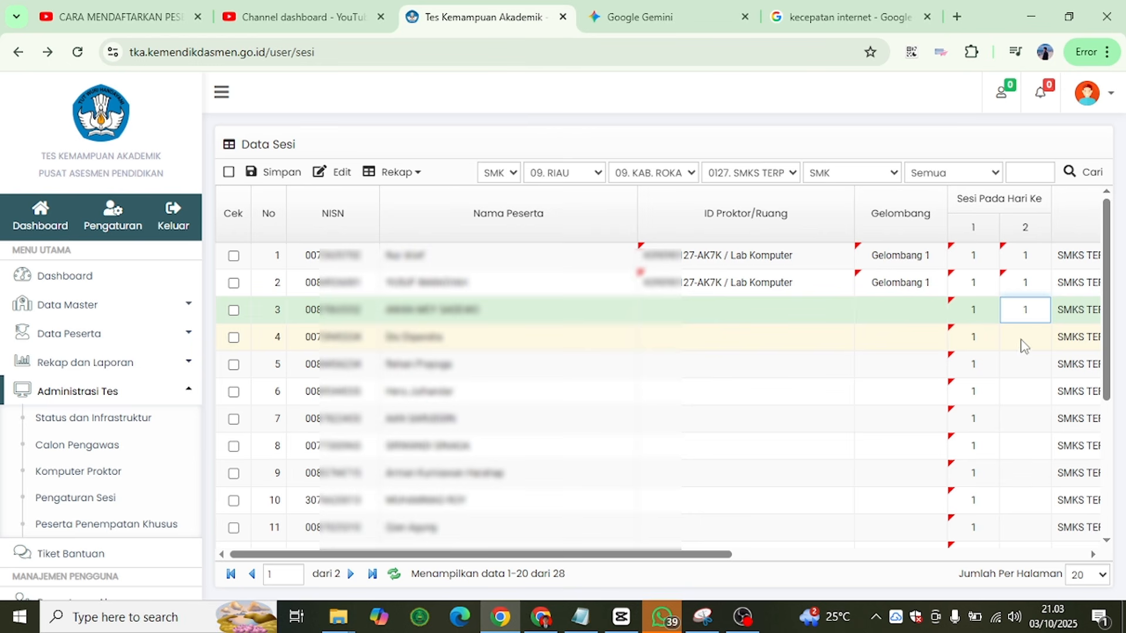
{"action": "left_click", "coordinate": [1023, 341]}
{"action": "left_click", "coordinate": [1026, 366]}
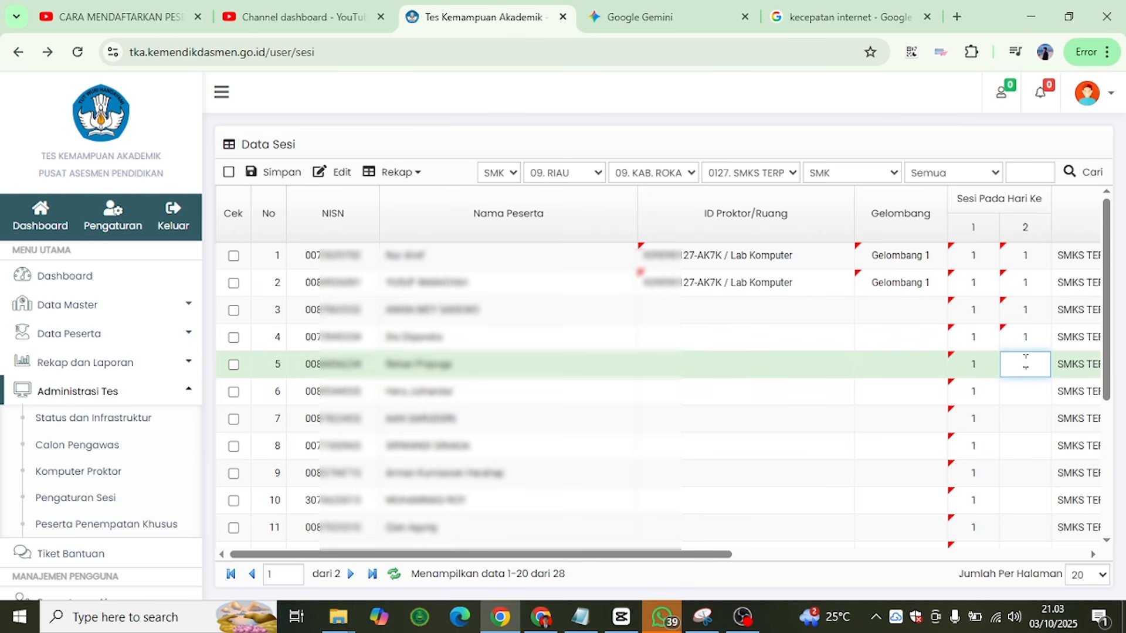
{"action": "type", "text": "1"}
{"action": "left_click", "coordinate": [1025, 392]}
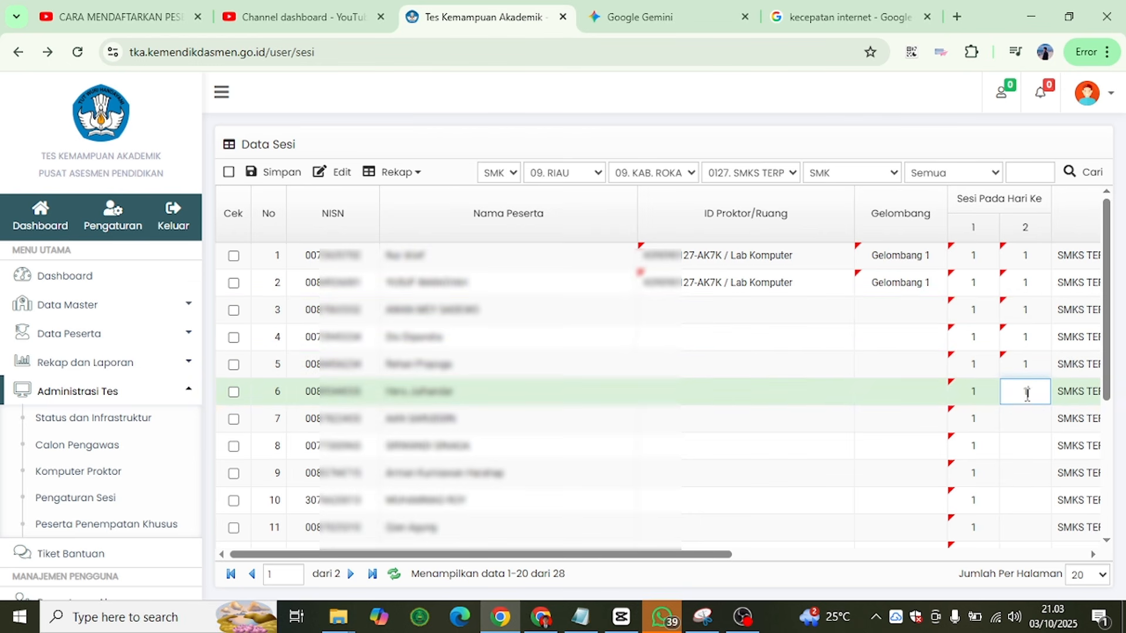
{"action": "left_click", "coordinate": [1023, 418]}
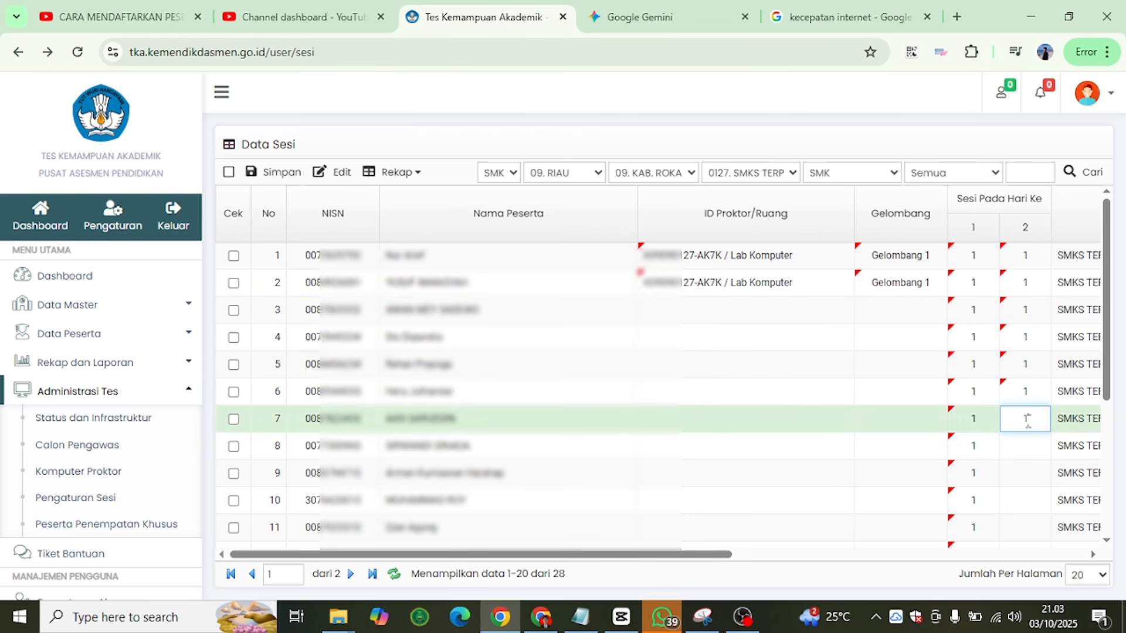
{"action": "left_click", "coordinate": [1024, 449]}
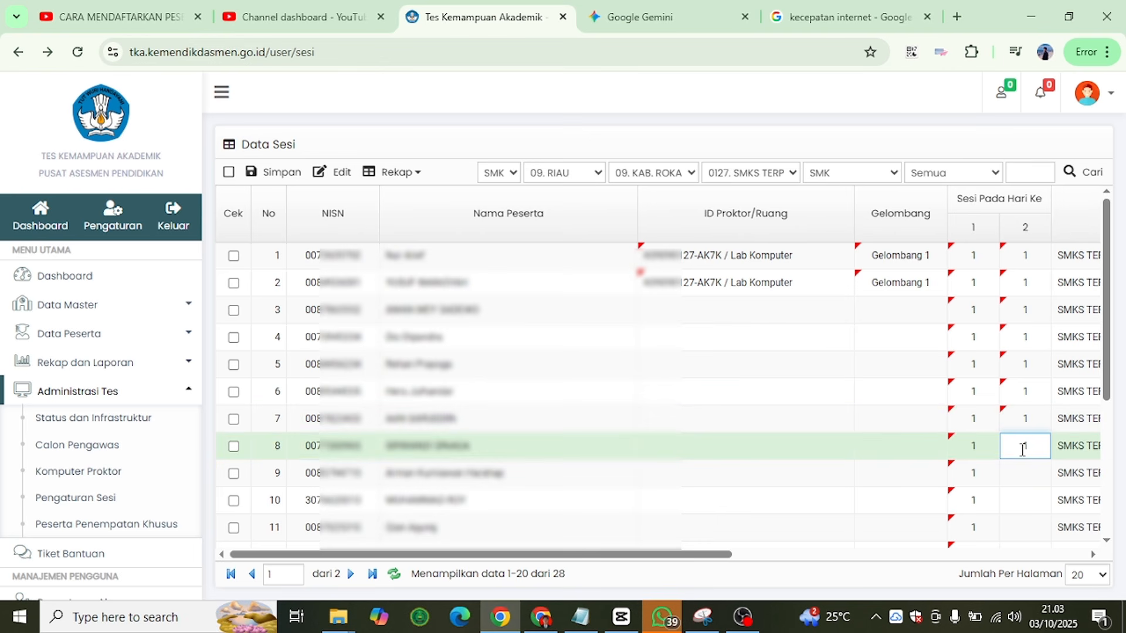
{"action": "left_click", "coordinate": [1026, 472]}
{"action": "type", "text": "1"}
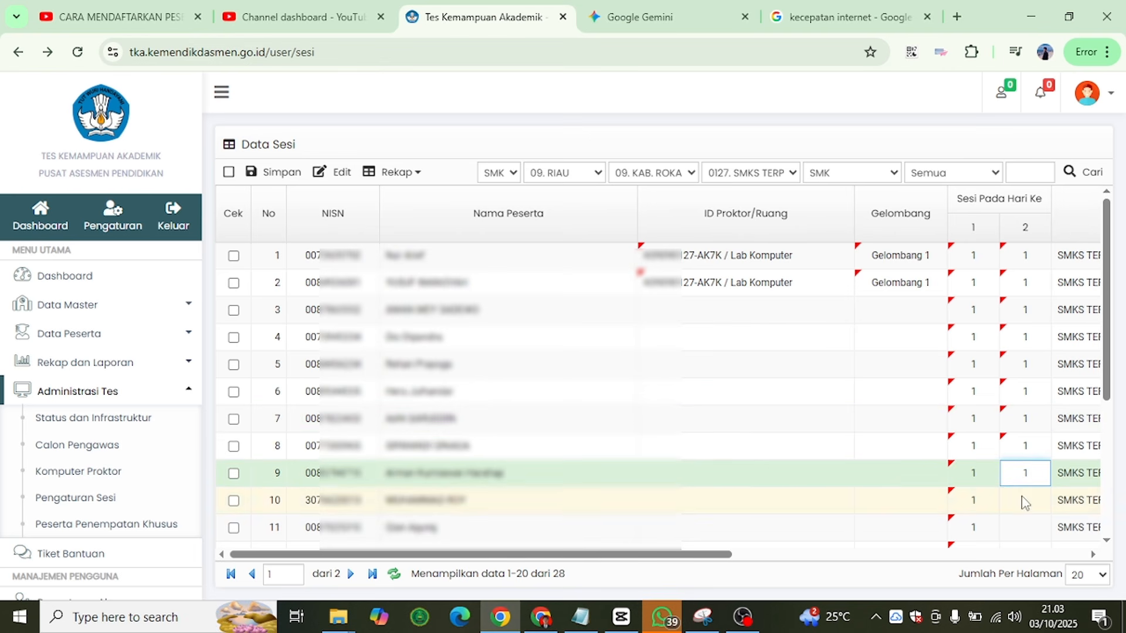
{"action": "left_click", "coordinate": [1023, 498]}
{"action": "type", "text": "1"}
{"action": "scroll", "coordinate": [1019, 497], "scroll_direction": "down", "scroll_amount": 1}
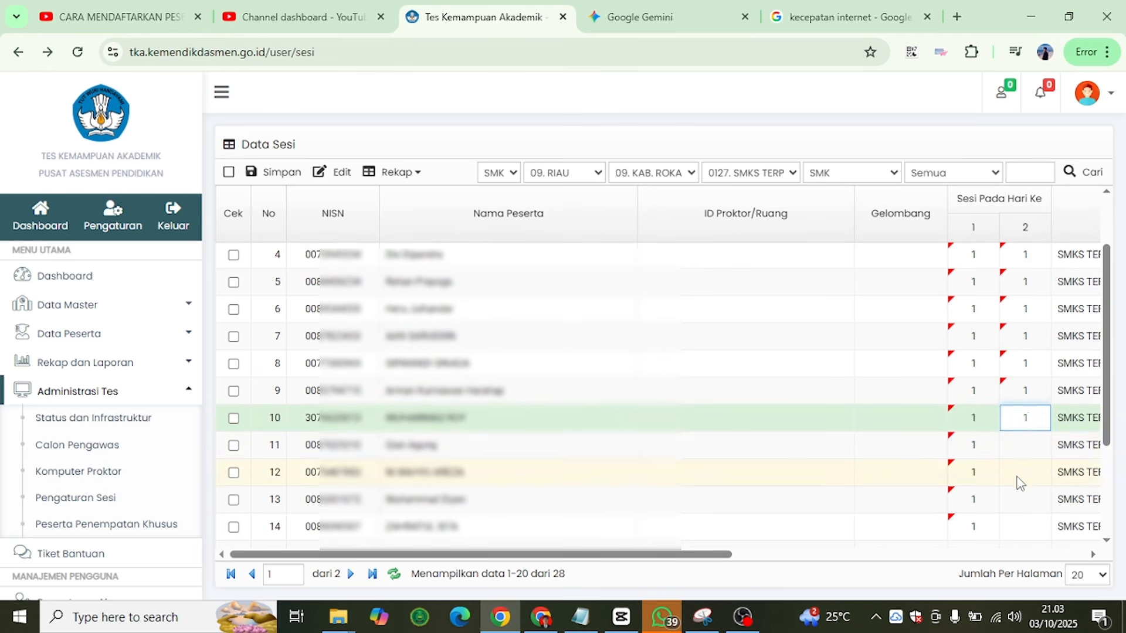
{"action": "left_click", "coordinate": [1023, 445]}
{"action": "type", "text": "1"}
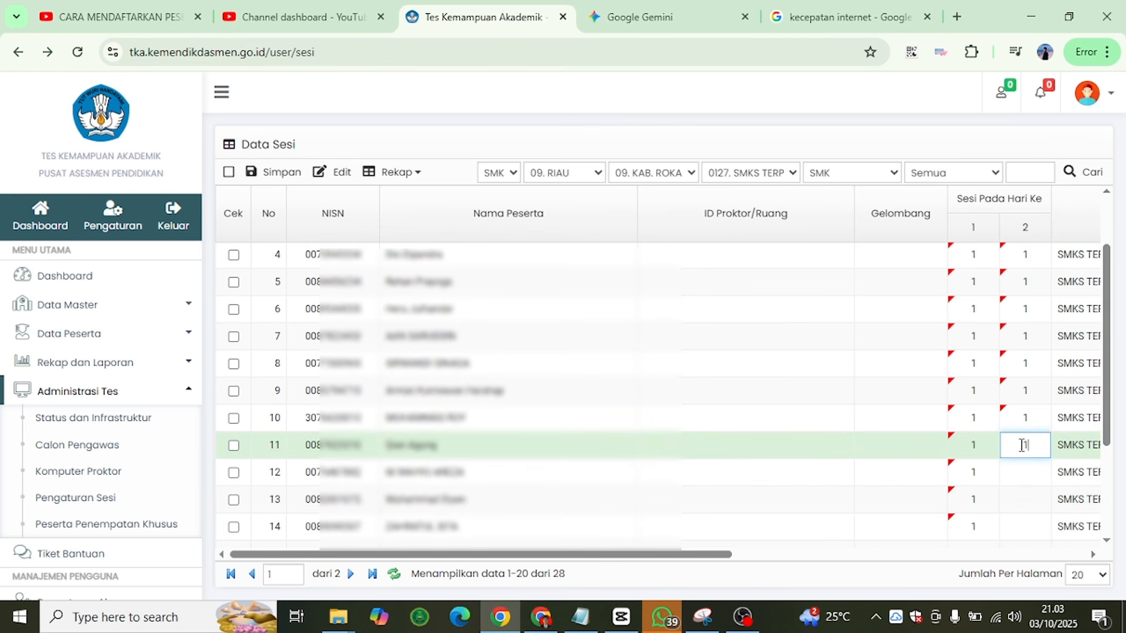
{"action": "left_click", "coordinate": [1025, 474]}
{"action": "left_click", "coordinate": [1025, 499]}
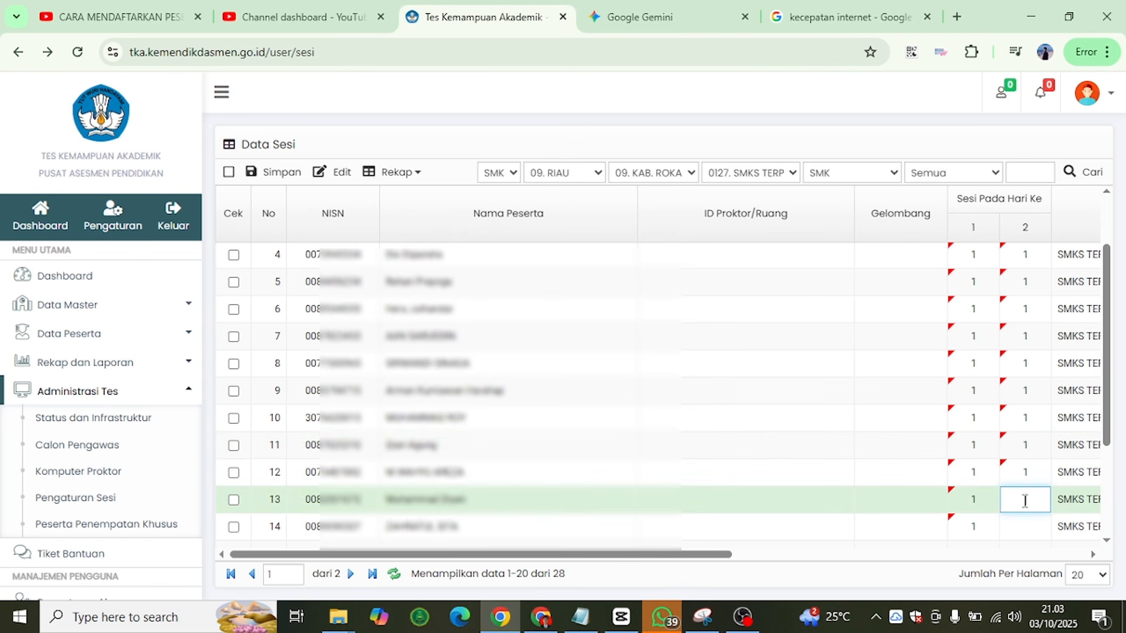
{"action": "type", "text": "1"}
{"action": "scroll", "coordinate": [1025, 500], "scroll_direction": "down", "scroll_amount": 1}
{"action": "left_click", "coordinate": [1023, 445]}
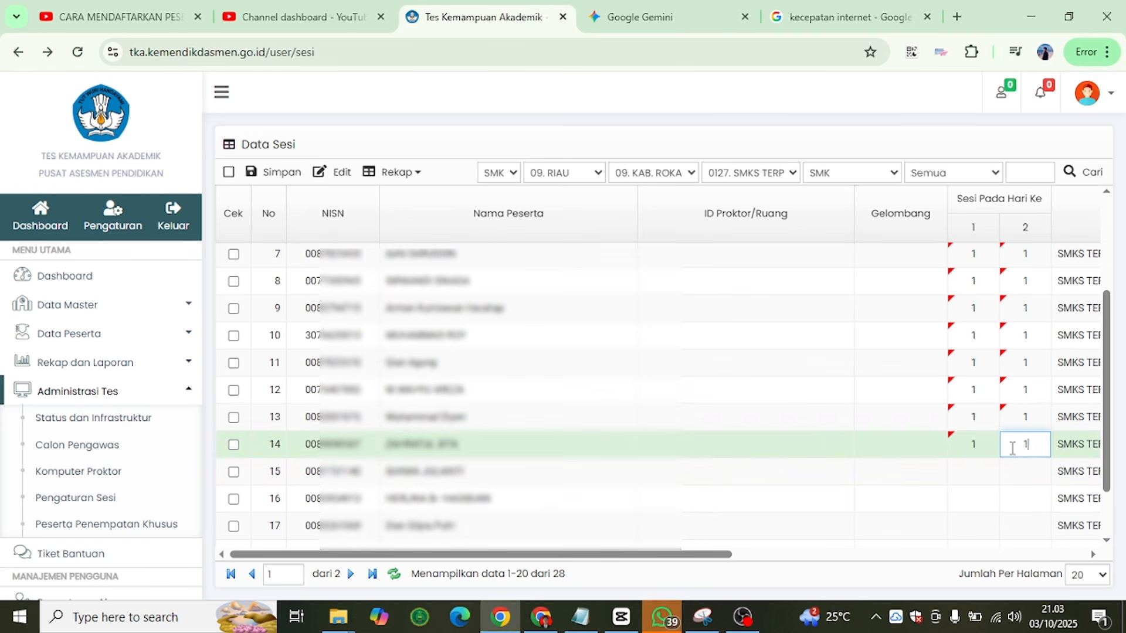
- Assign the Lab Komputer proctor ID/room to participants 3 to 14
{"action": "scroll", "coordinate": [988, 468], "scroll_direction": "up", "scroll_amount": 2}
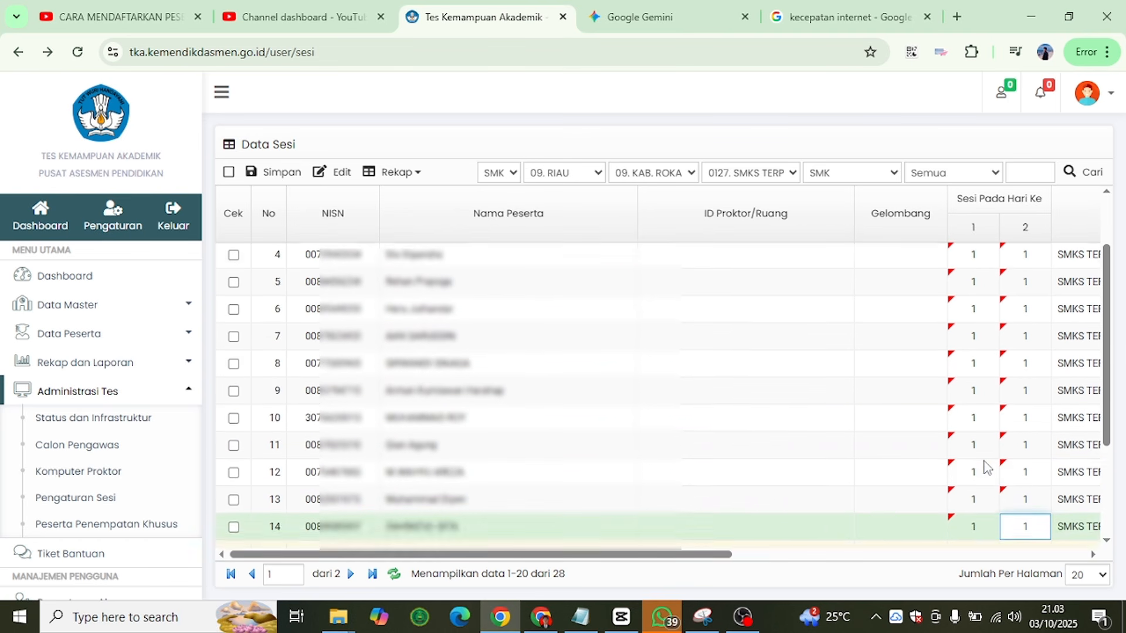
{"action": "left_click", "coordinate": [806, 311]}
{"action": "left_click", "coordinate": [792, 339]}
{"action": "left_click", "coordinate": [787, 366]}
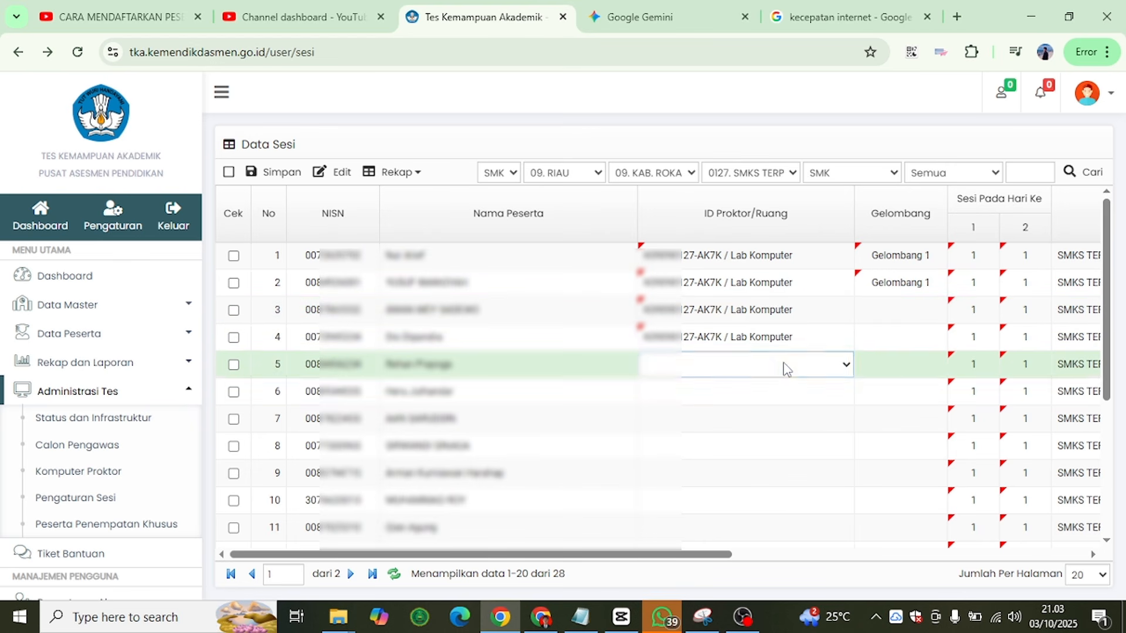
{"action": "left_click", "coordinate": [775, 386]}
{"action": "left_click", "coordinate": [764, 417]}
{"action": "scroll", "coordinate": [763, 414], "scroll_direction": "down", "scroll_amount": 1}
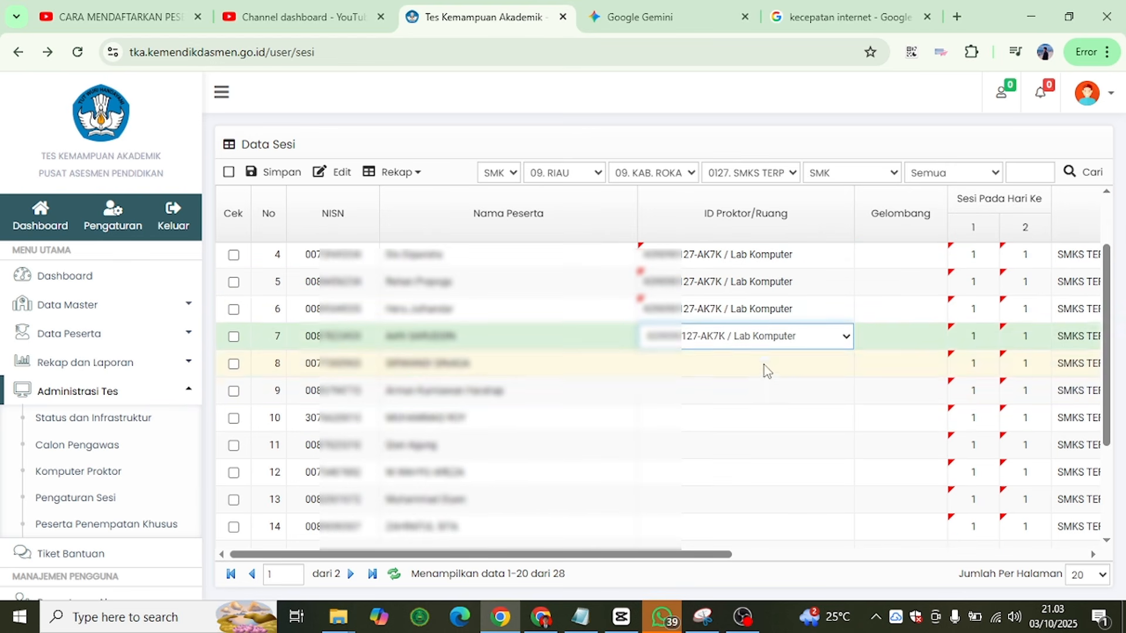
{"action": "left_click", "coordinate": [762, 367]}
{"action": "left_click", "coordinate": [753, 390]}
{"action": "left_click", "coordinate": [748, 417]}
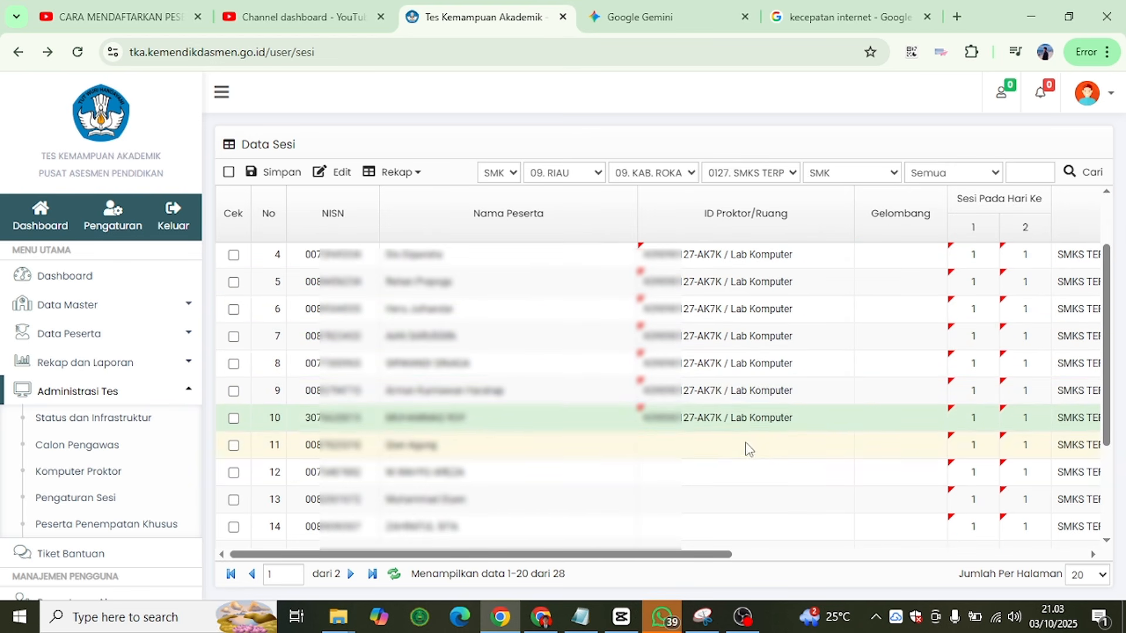
{"action": "left_click", "coordinate": [749, 449]}
{"action": "scroll", "coordinate": [748, 441], "scroll_direction": "down", "scroll_amount": 1}
{"action": "left_click", "coordinate": [752, 390]}
{"action": "left_click", "coordinate": [756, 417]}
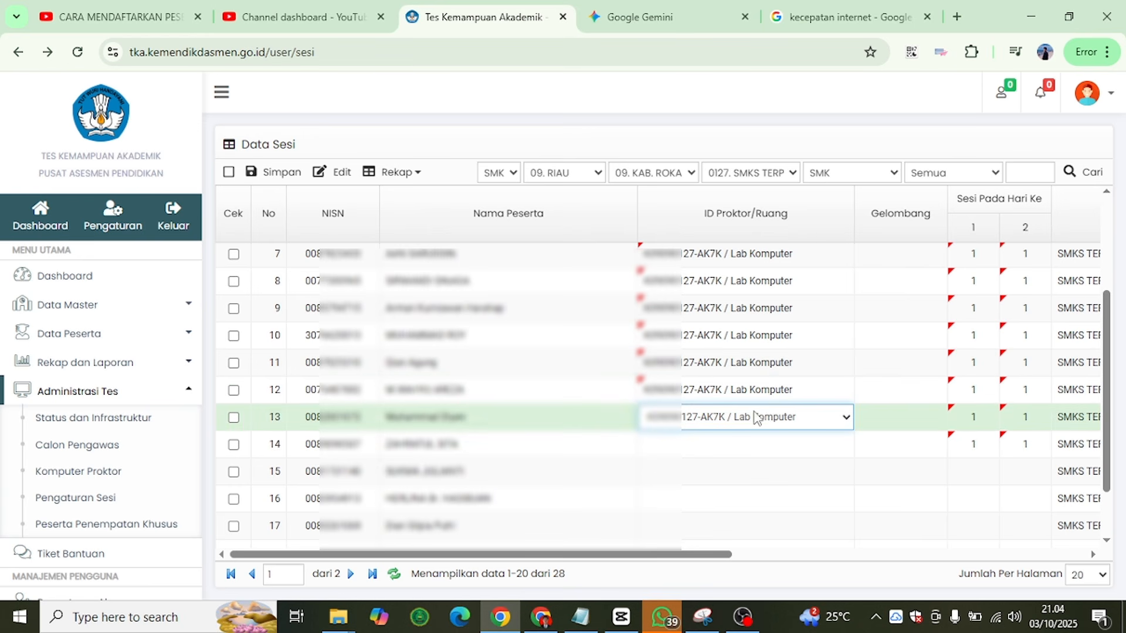
{"action": "left_click", "coordinate": [768, 443]}
- Set the wave to Gelombang 1 for participants 3 to 14
{"action": "scroll", "coordinate": [768, 445], "scroll_direction": "up", "scroll_amount": 3}
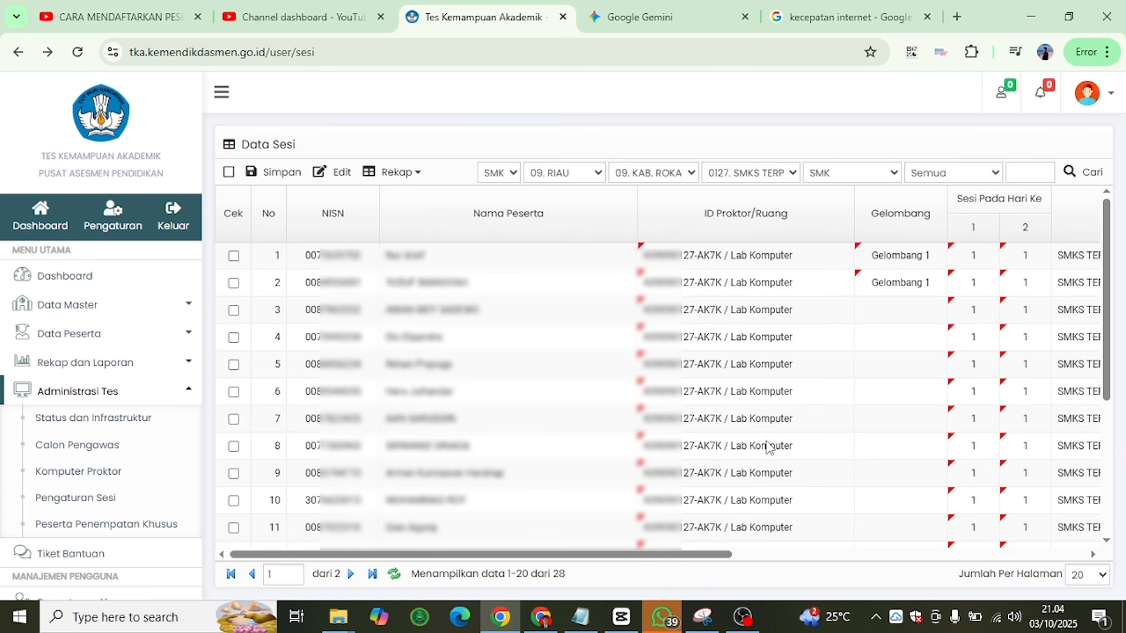
{"action": "left_click", "coordinate": [903, 311]}
{"action": "left_click", "coordinate": [933, 311]}
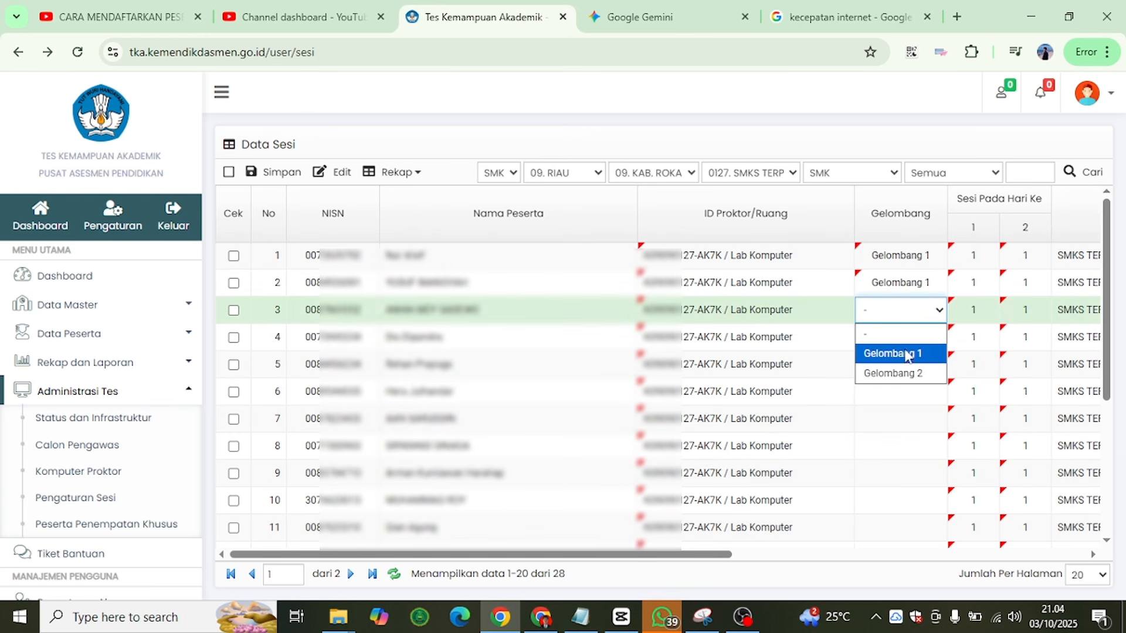
{"action": "left_click", "coordinate": [907, 352]}
{"action": "left_click", "coordinate": [908, 348]}
{"action": "left_click", "coordinate": [937, 338]}
{"action": "left_click", "coordinate": [912, 380]}
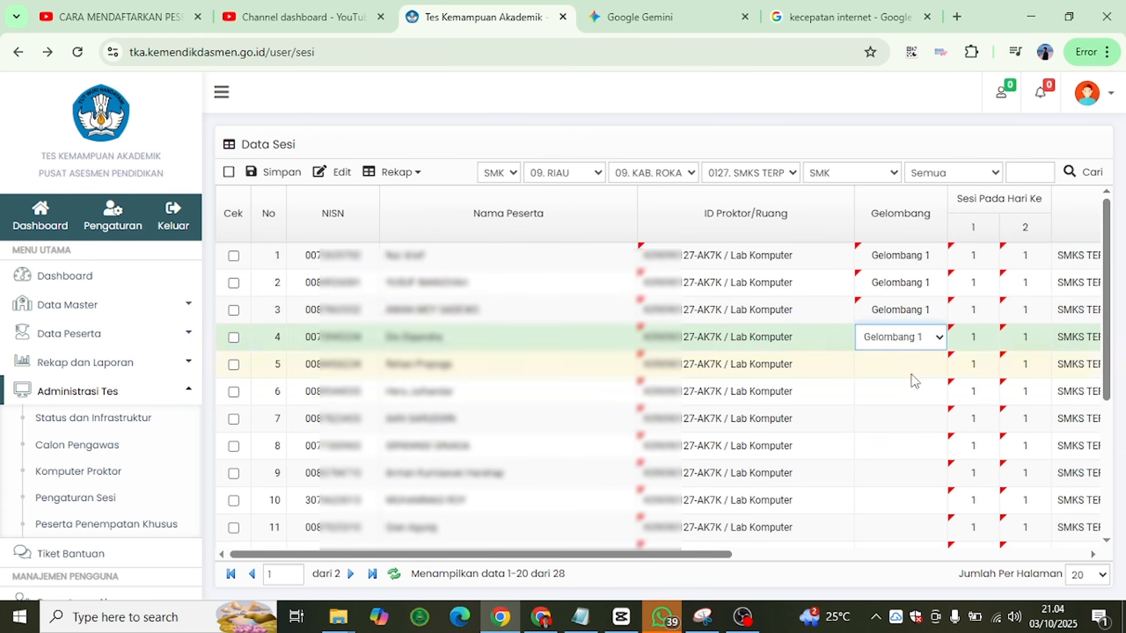
{"action": "left_click", "coordinate": [939, 370]}
{"action": "left_click", "coordinate": [885, 402]}
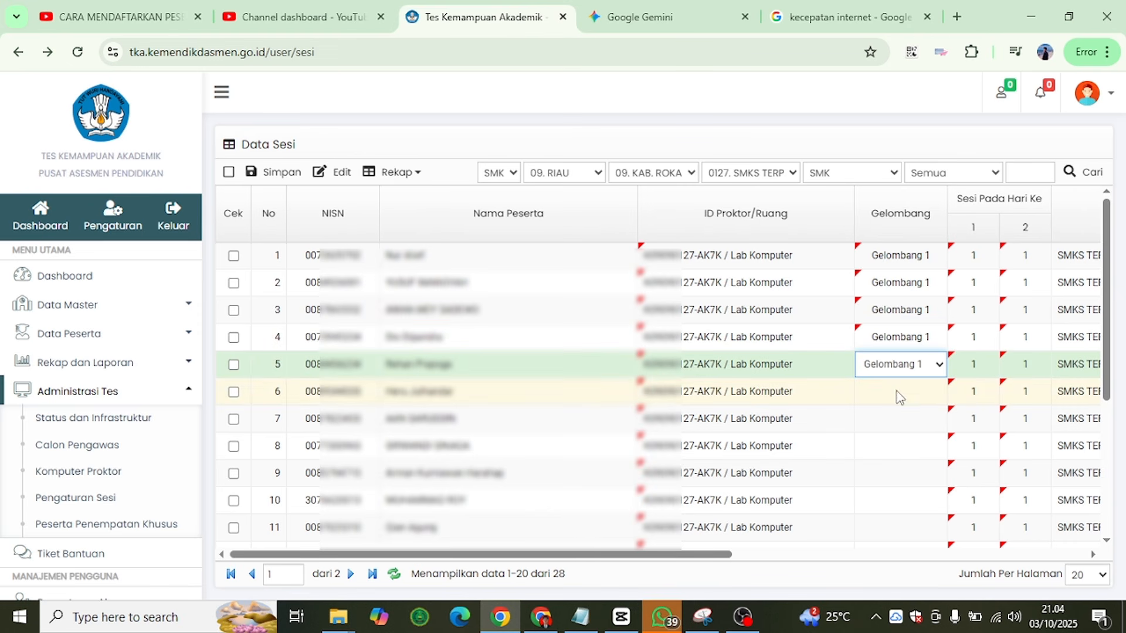
{"action": "left_click", "coordinate": [916, 393]}
{"action": "left_click", "coordinate": [940, 392]}
{"action": "left_click", "coordinate": [897, 436]}
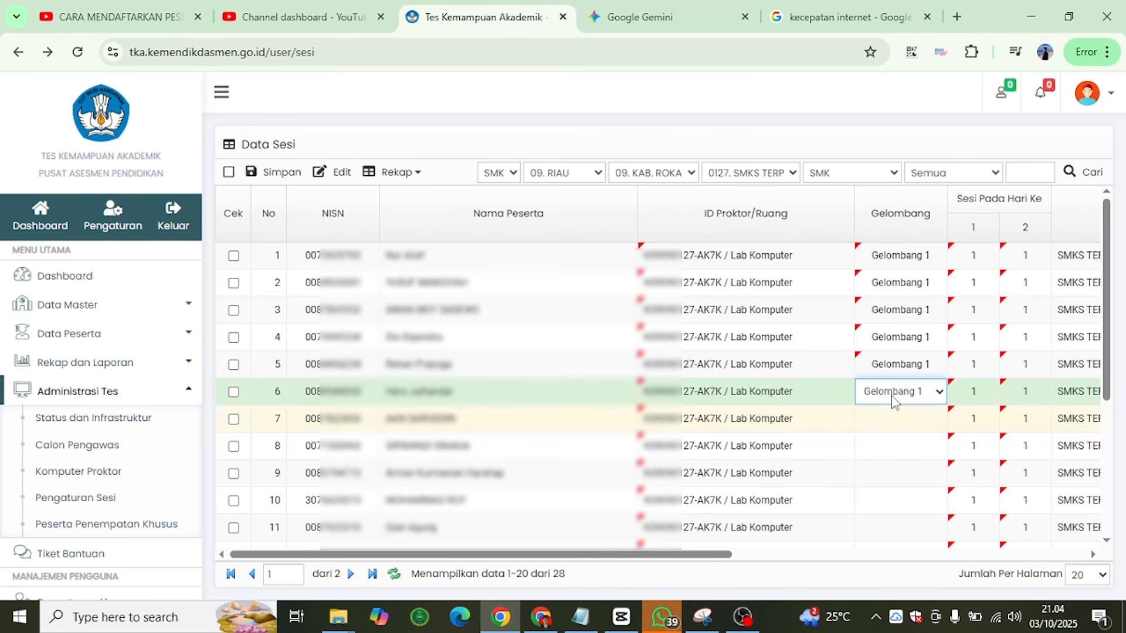
{"action": "scroll", "coordinate": [897, 392], "scroll_direction": "down", "scroll_amount": 1}
{"action": "left_click", "coordinate": [916, 337]}
{"action": "left_click", "coordinate": [939, 340]}
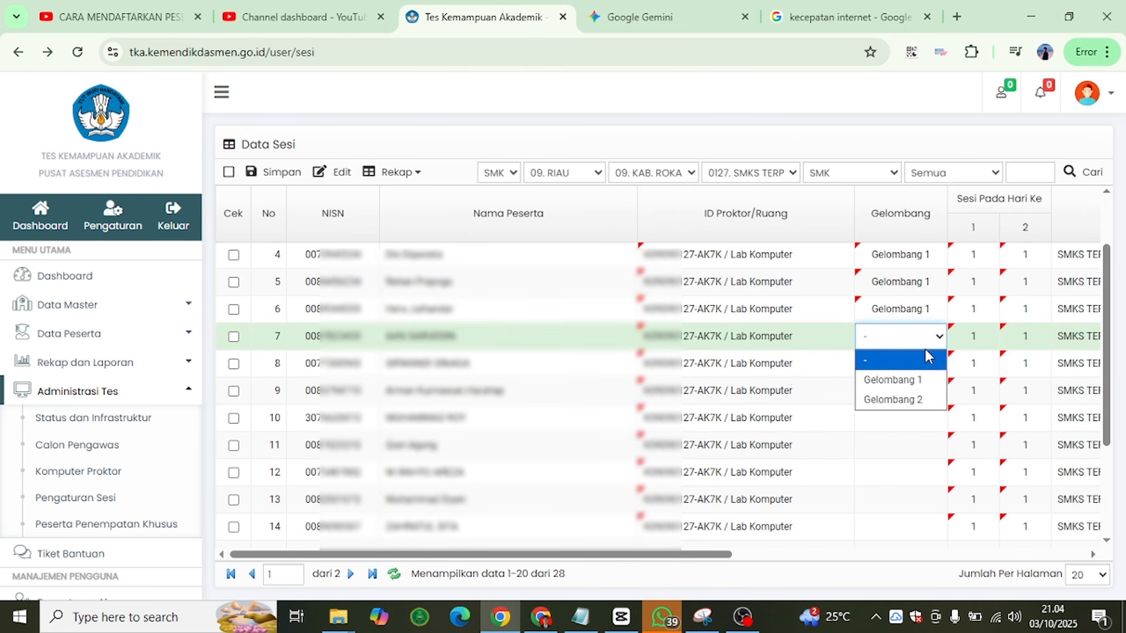
{"action": "left_click", "coordinate": [905, 383]}
{"action": "left_click", "coordinate": [932, 369]}
{"action": "left_click", "coordinate": [921, 372]}
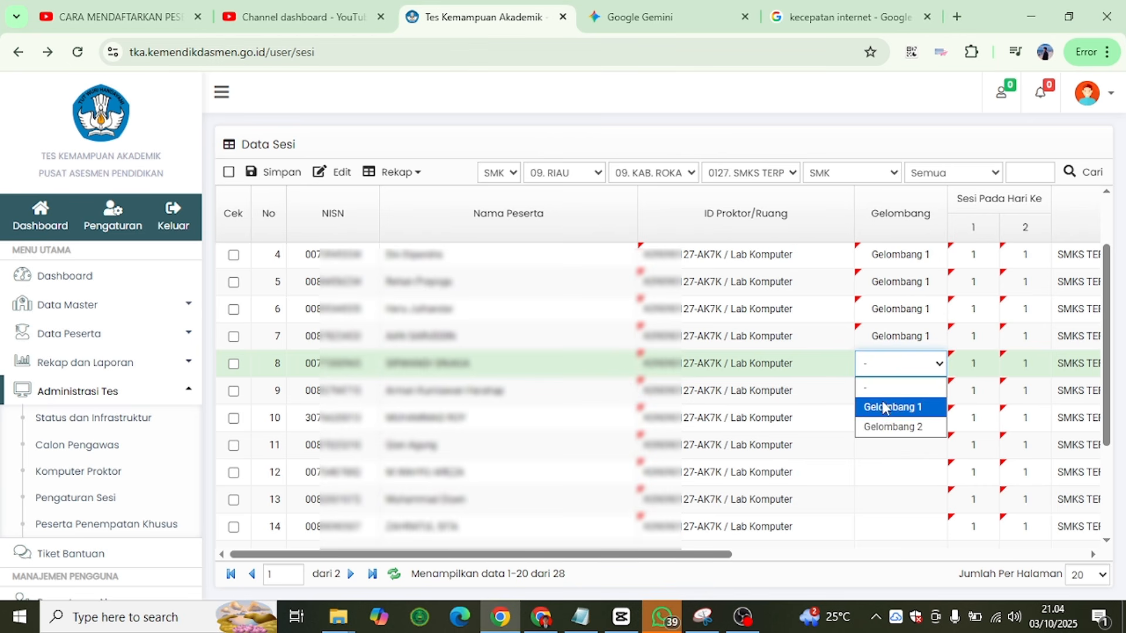
{"action": "left_click", "coordinate": [894, 404]}
{"action": "left_click", "coordinate": [932, 400]}
{"action": "left_click", "coordinate": [938, 394]}
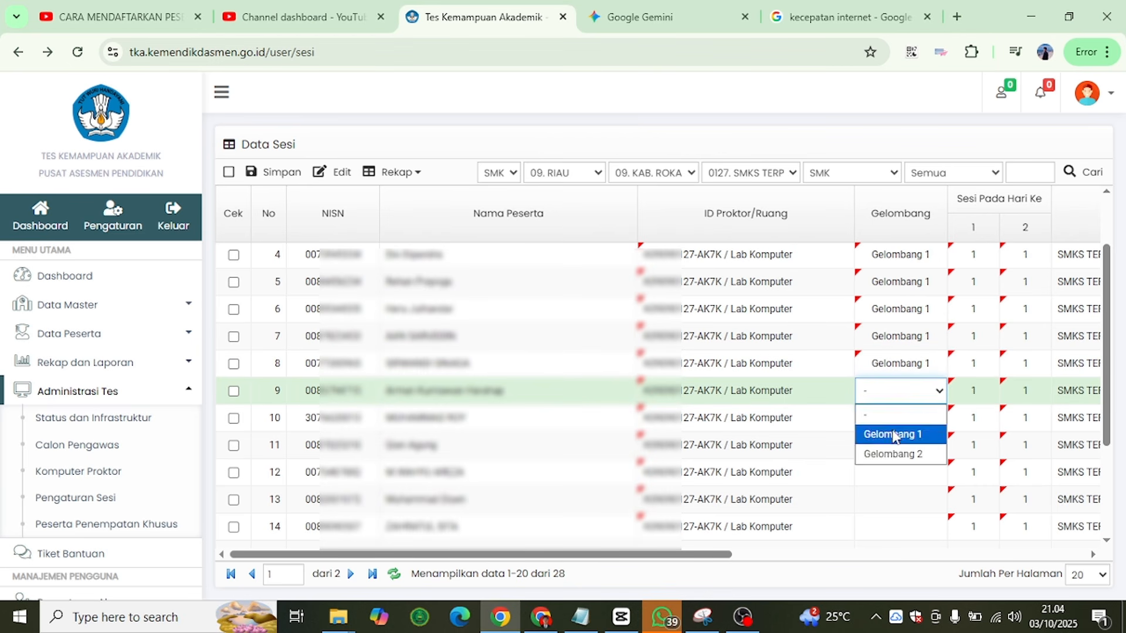
{"action": "left_click", "coordinate": [898, 435]}
{"action": "left_click", "coordinate": [925, 428]}
{"action": "left_click", "coordinate": [937, 425]}
{"action": "left_click", "coordinate": [903, 461]}
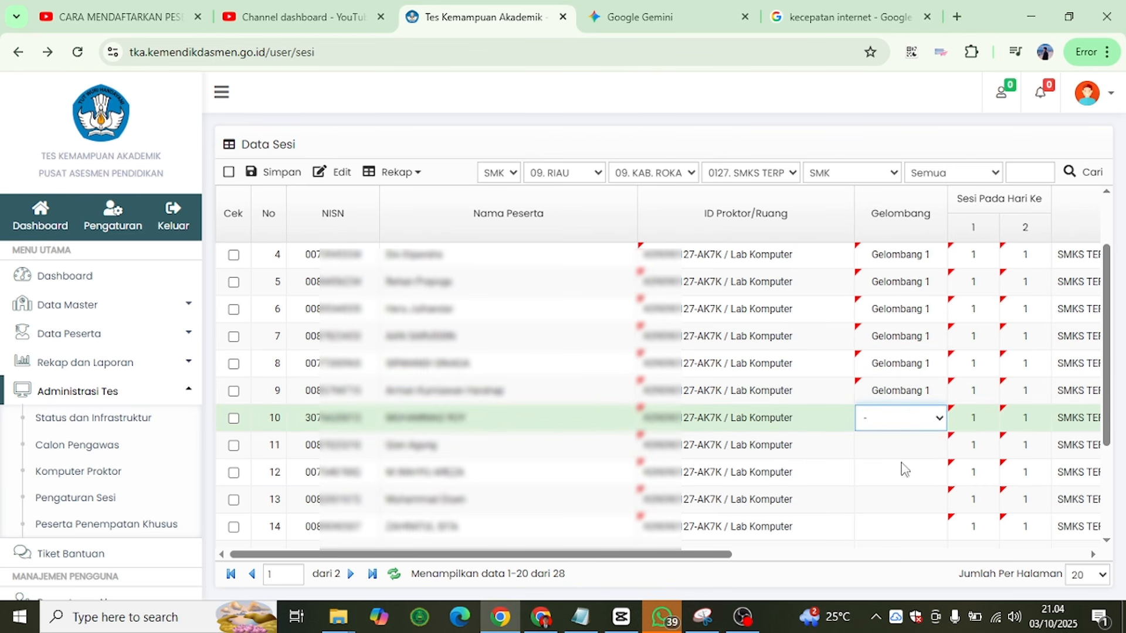
{"action": "left_click", "coordinate": [933, 445]}
{"action": "left_click", "coordinate": [934, 452]}
{"action": "left_click", "coordinate": [895, 487]}
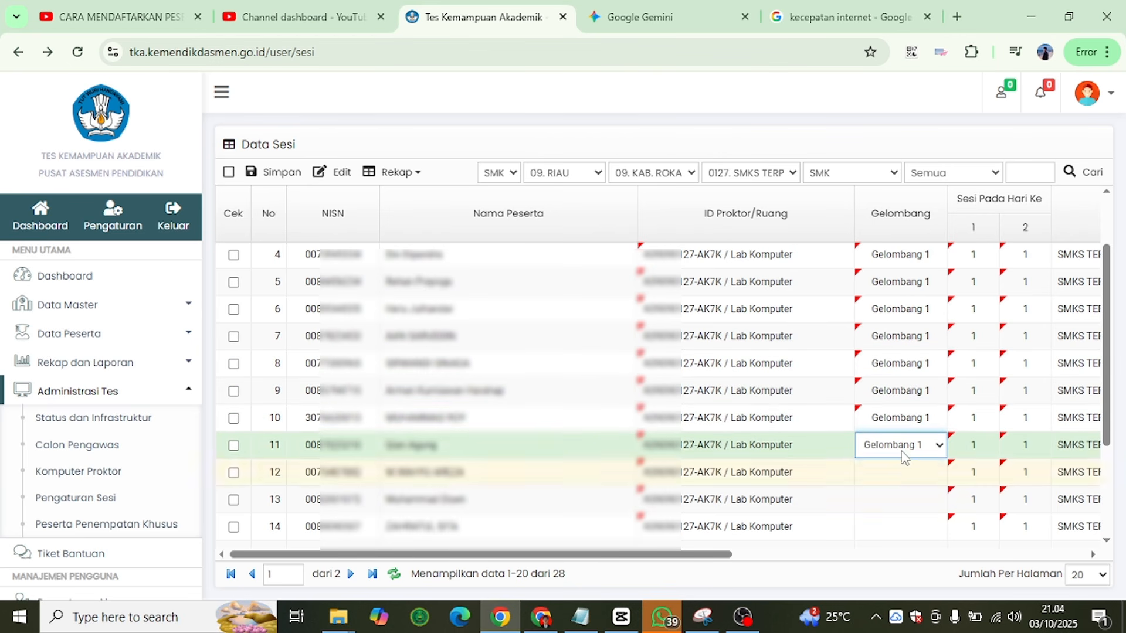
{"action": "scroll", "coordinate": [905, 454], "scroll_direction": "down", "scroll_amount": 2}
{"action": "left_click", "coordinate": [920, 394]}
{"action": "left_click", "coordinate": [938, 390]}
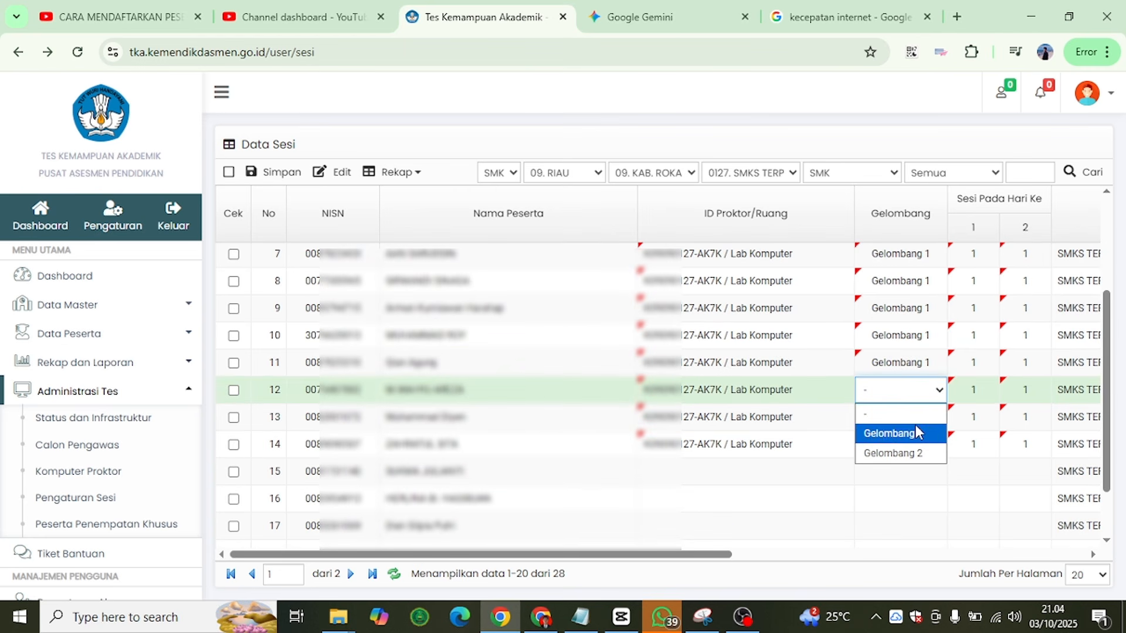
{"action": "left_click", "coordinate": [924, 432]}
{"action": "left_click", "coordinate": [928, 424]}
{"action": "left_click", "coordinate": [934, 417]}
{"action": "left_click", "coordinate": [913, 461]}
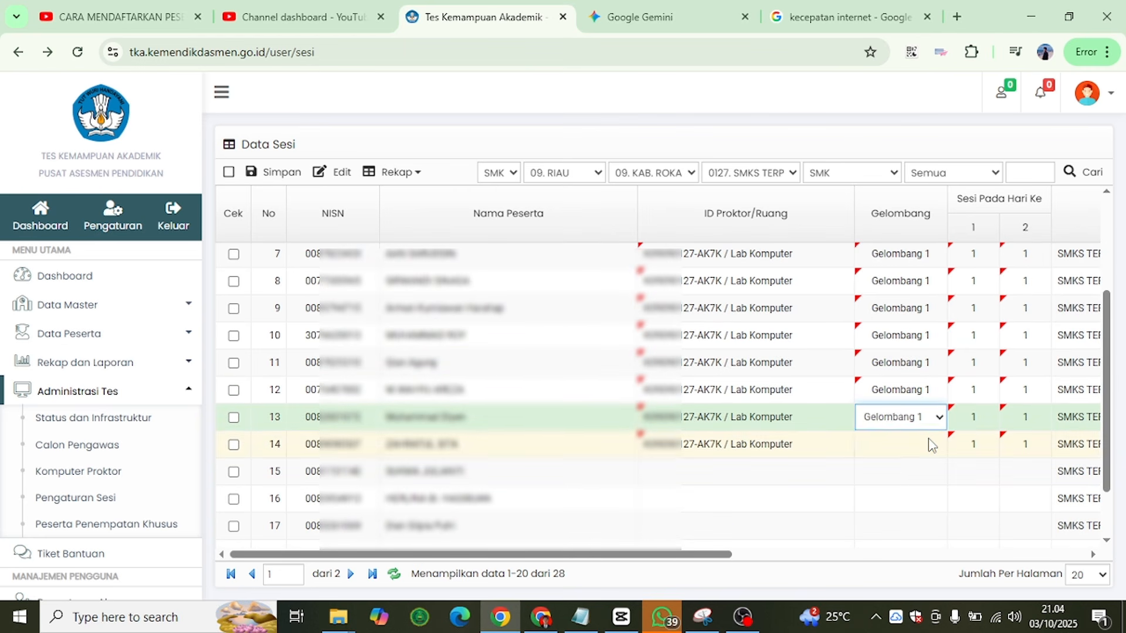
{"action": "left_click", "coordinate": [928, 446]}
{"action": "left_click", "coordinate": [928, 449]}
{"action": "left_click", "coordinate": [903, 488]}
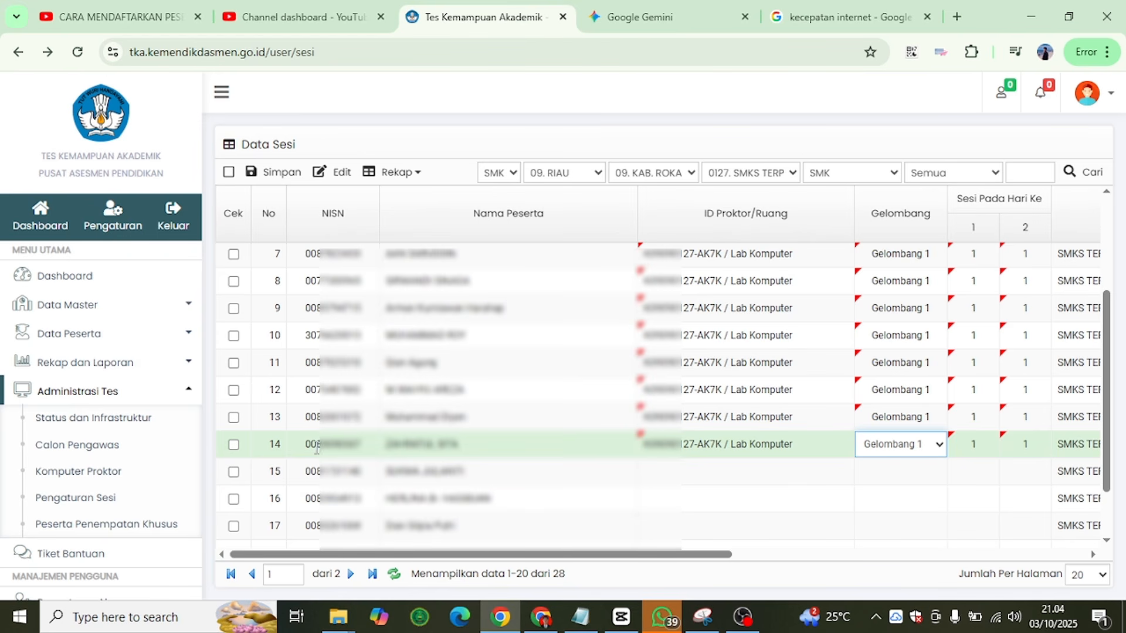
- Check the session split in the Notepad note against the filled participant rows in the Data Sesi table
{"action": "left_click", "coordinate": [581, 617]}
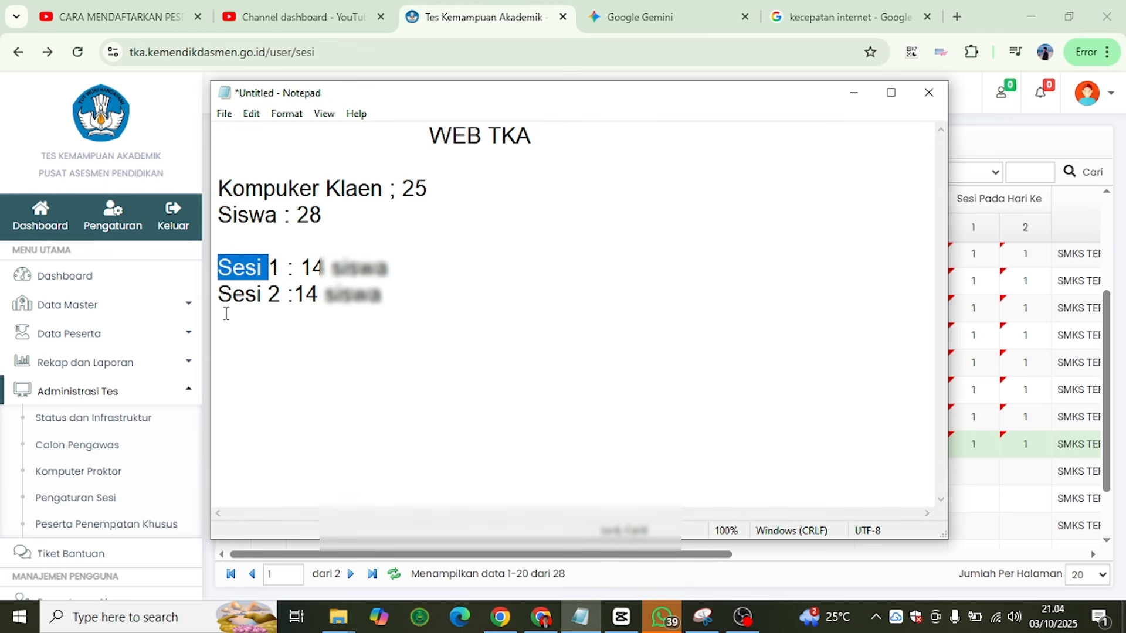
{"action": "left_click", "coordinate": [848, 97]}
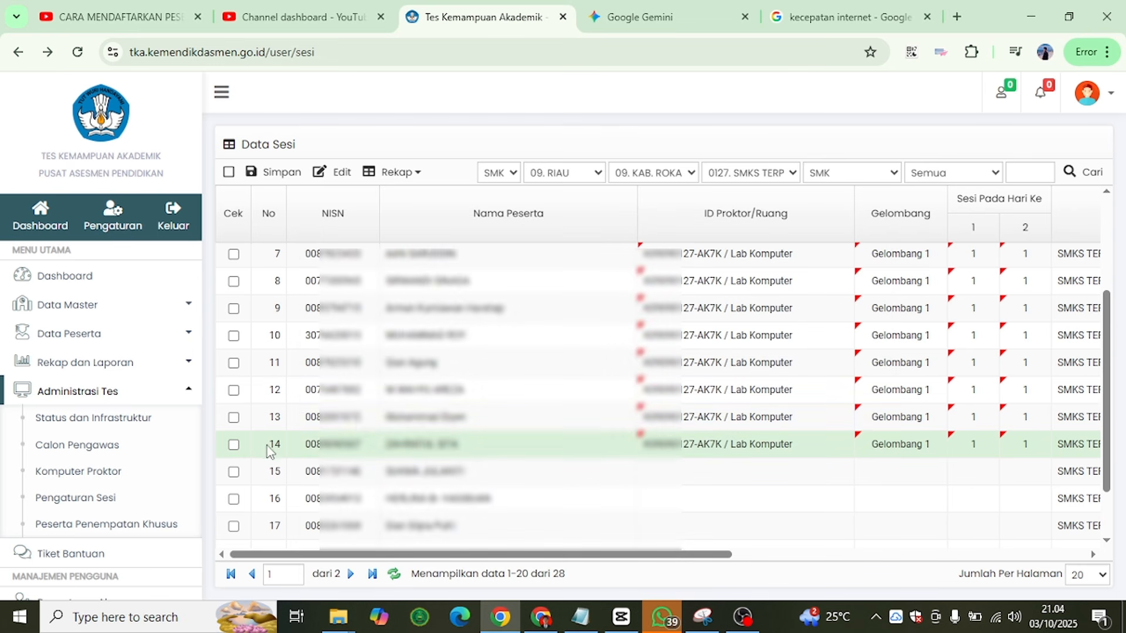
{"action": "scroll", "coordinate": [397, 410], "scroll_direction": "up", "scroll_amount": 3}
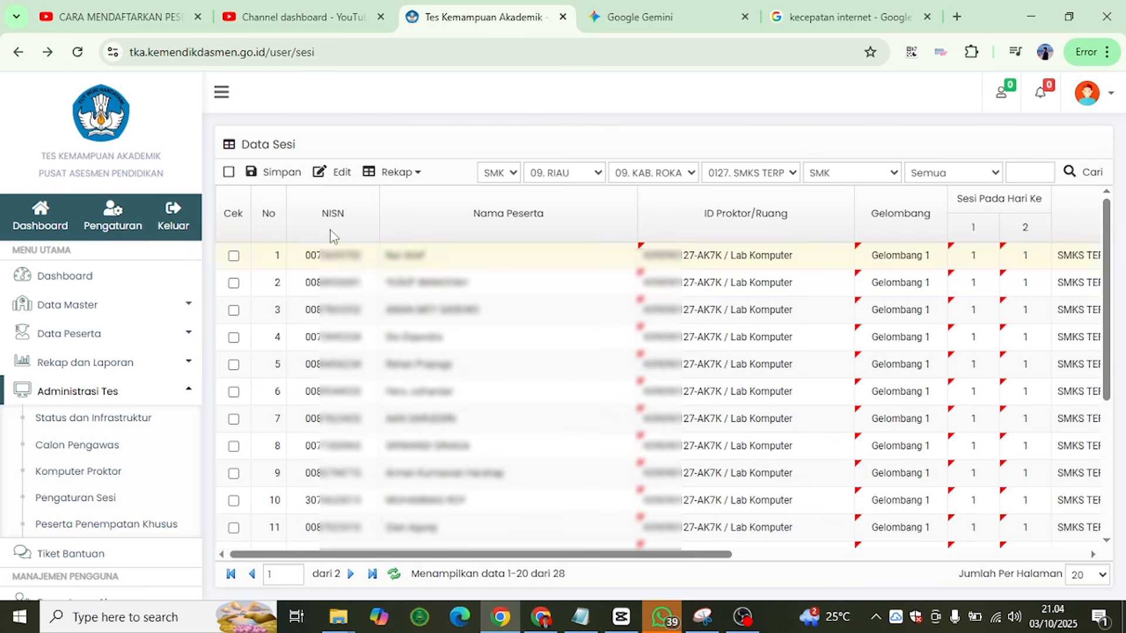
- Save the session assignments for participants 1 to 14 and set the Data Sesi table to 29 records per page
{"action": "left_click", "coordinate": [264, 177]}
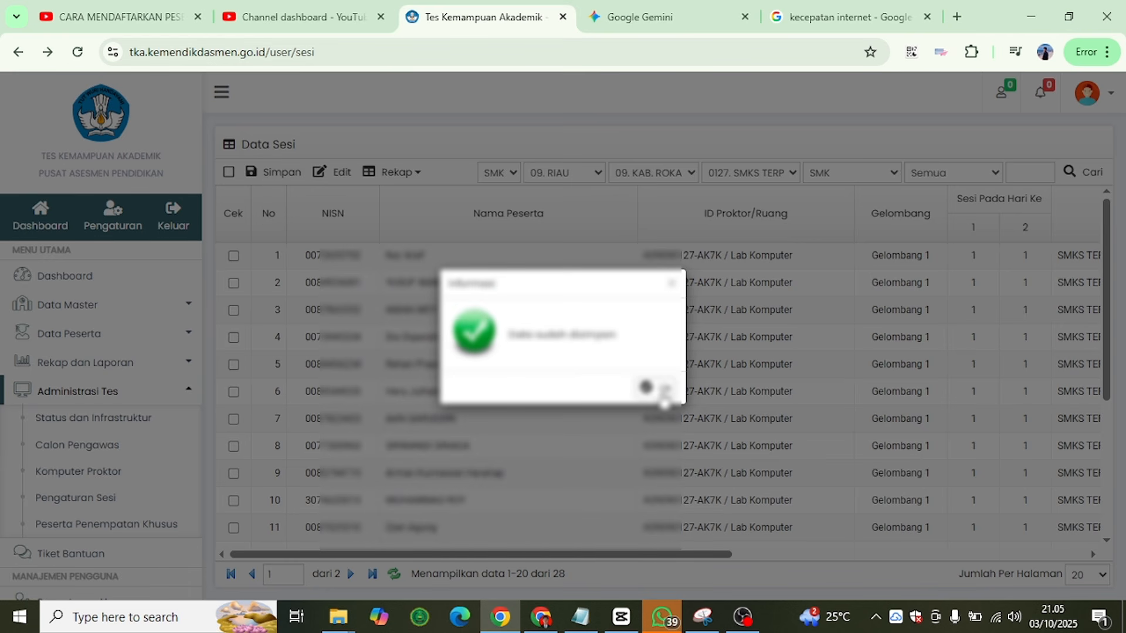
{"action": "left_click", "coordinate": [657, 388]}
{"action": "scroll", "coordinate": [663, 391], "scroll_direction": "down", "scroll_amount": 4}
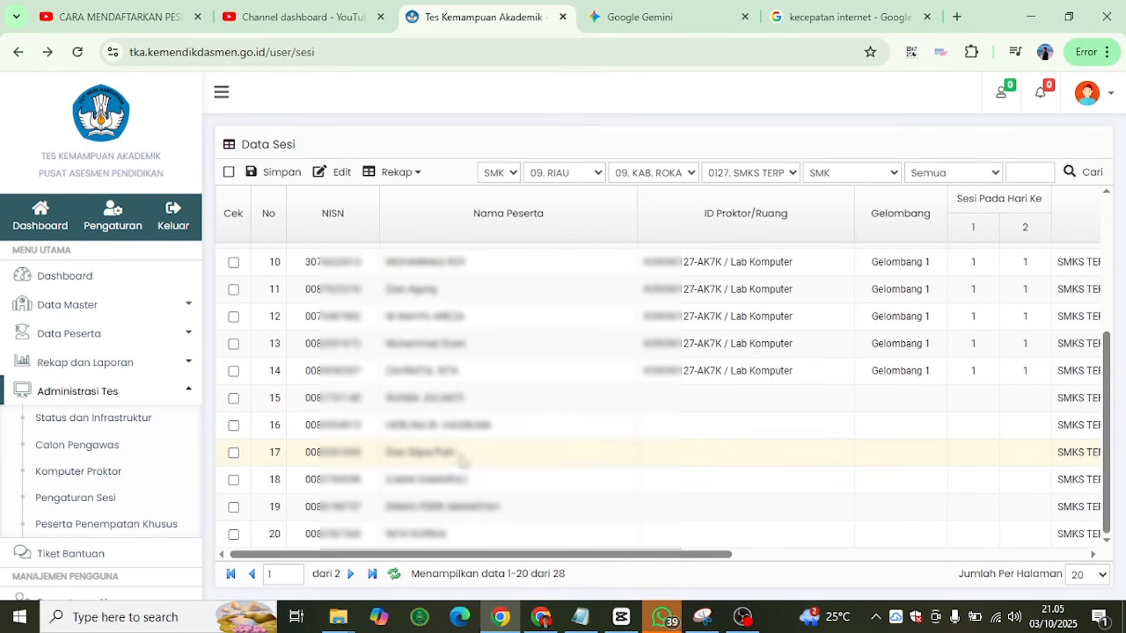
{"action": "left_click", "coordinate": [1103, 576]}
{"action": "scroll", "coordinate": [1082, 505], "scroll_direction": "down", "scroll_amount": 7}
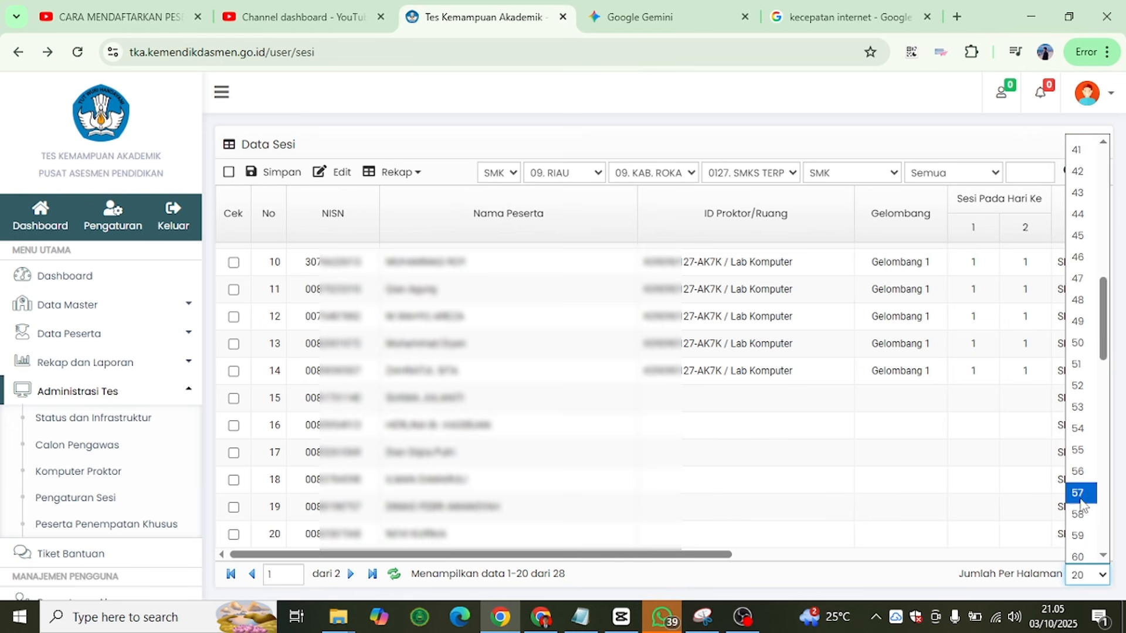
{"action": "left_click", "coordinate": [1089, 494]}
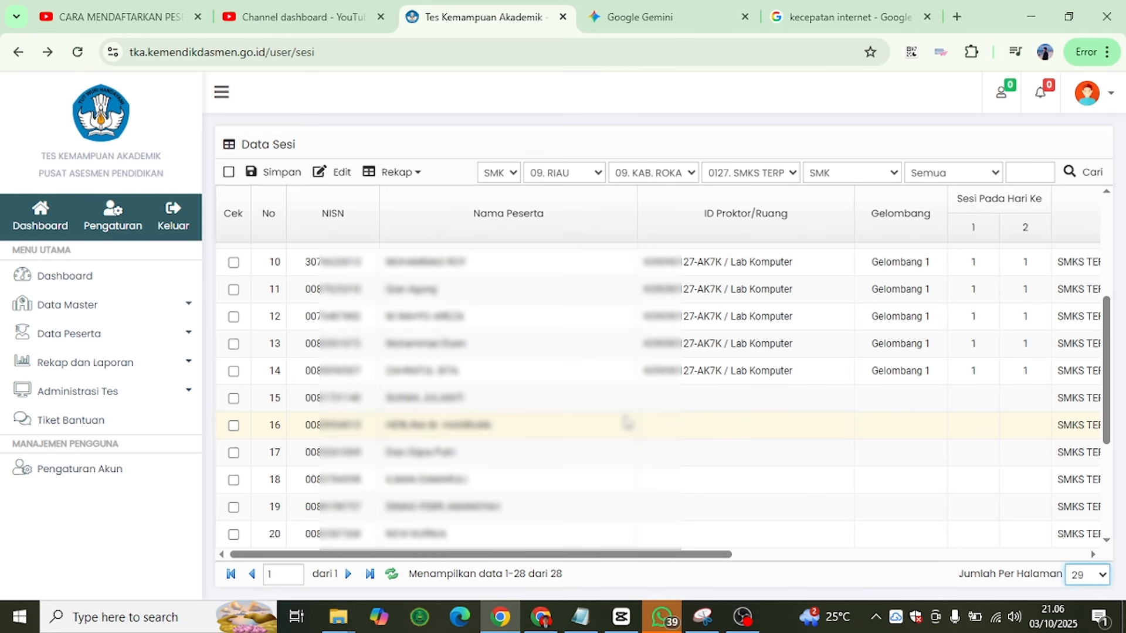
- Check the remaining unassigned participant rows against the session 2 allocation in the Notepad note
{"action": "scroll", "coordinate": [654, 396], "scroll_direction": "down", "scroll_amount": 3}
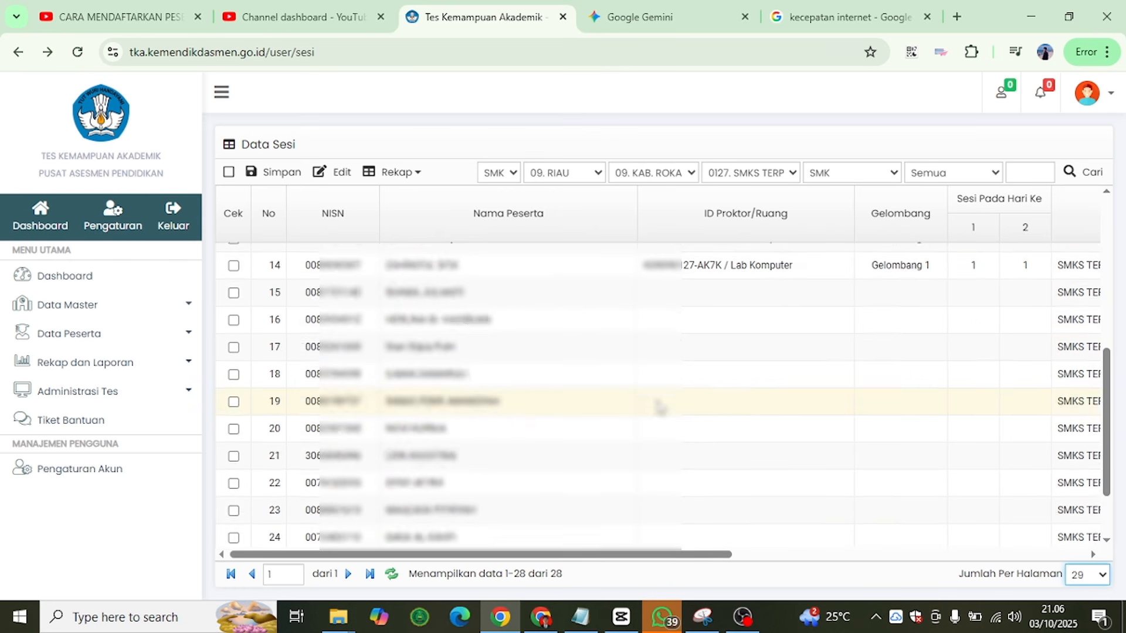
{"action": "scroll", "coordinate": [659, 410], "scroll_direction": "up", "scroll_amount": 7}
{"action": "scroll", "coordinate": [662, 416], "scroll_direction": "down", "scroll_amount": 5}
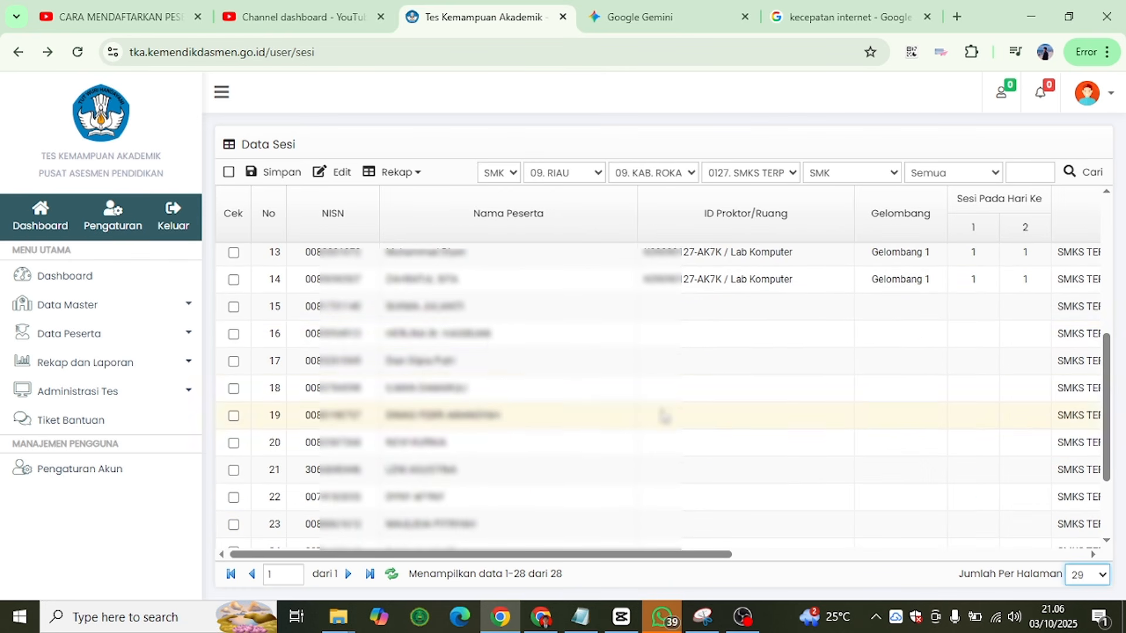
{"action": "scroll", "coordinate": [496, 346], "scroll_direction": "up", "scroll_amount": 2}
{"action": "scroll", "coordinate": [807, 432], "scroll_direction": "down", "scroll_amount": 1}
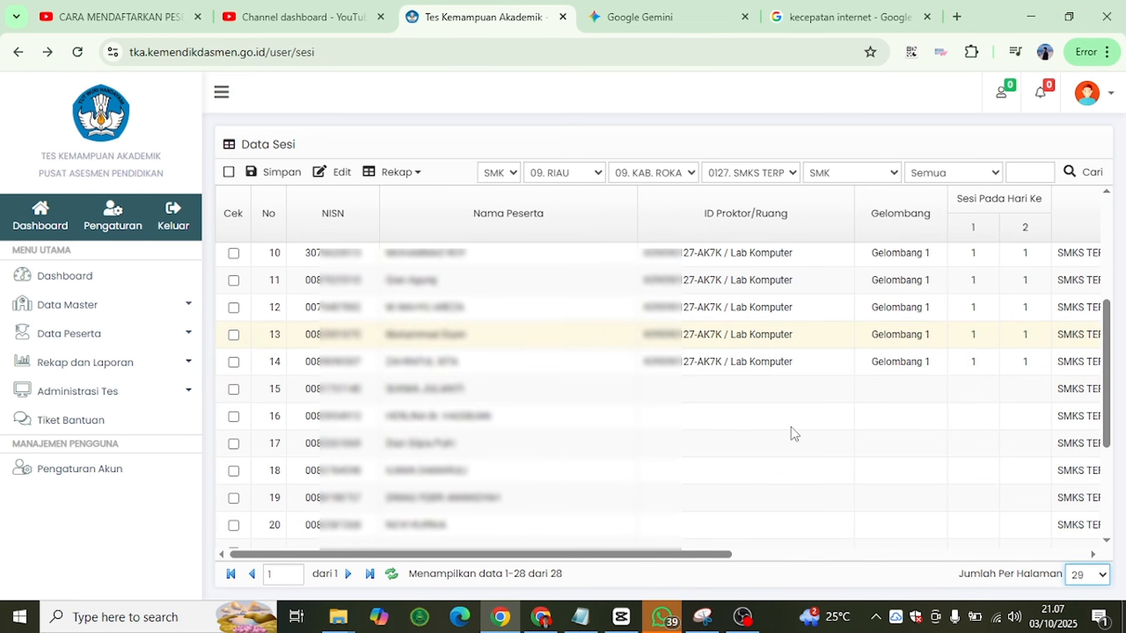
{"action": "left_click", "coordinate": [581, 617]}
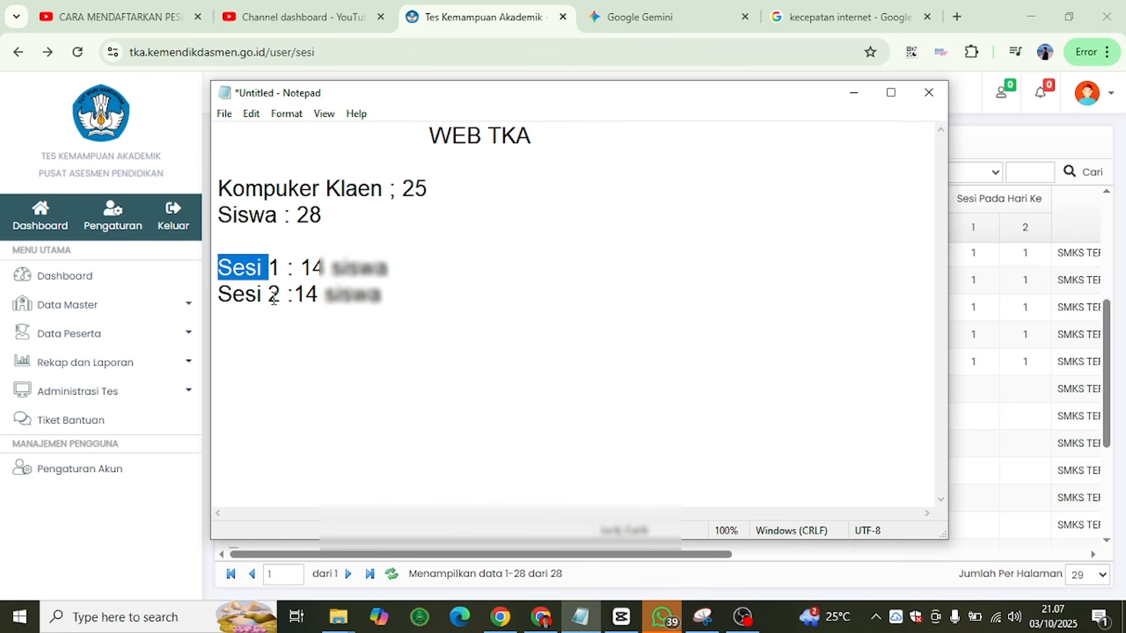
{"action": "left_click", "coordinate": [854, 93]}
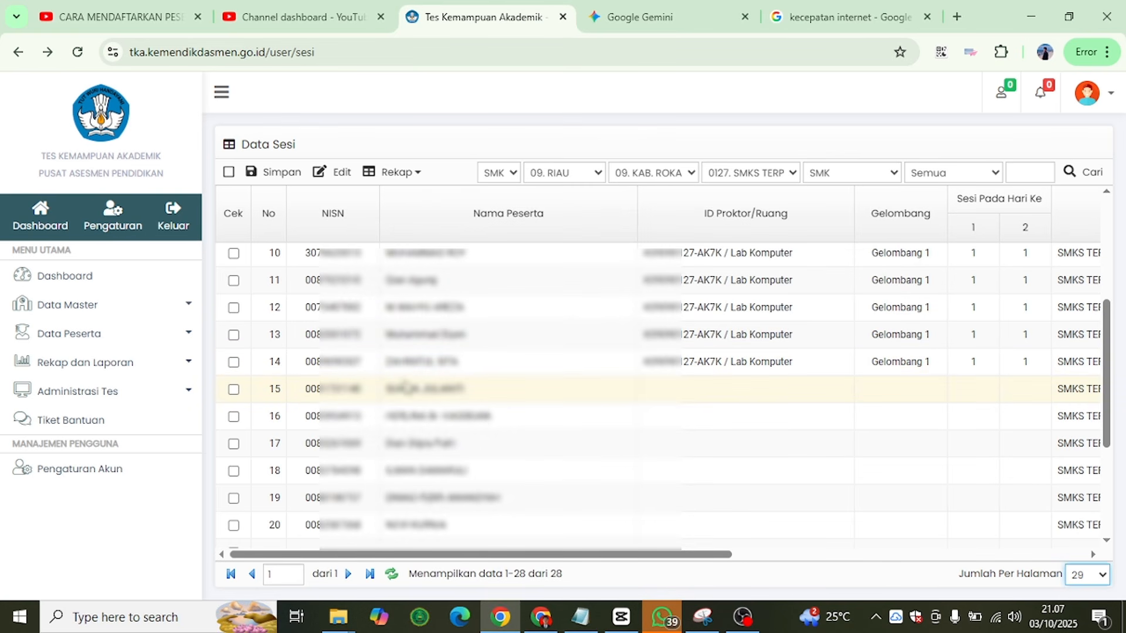
- Assign the Lab Komputer proctor ID/room to participants 15 to 28
{"action": "left_click", "coordinate": [727, 401]}
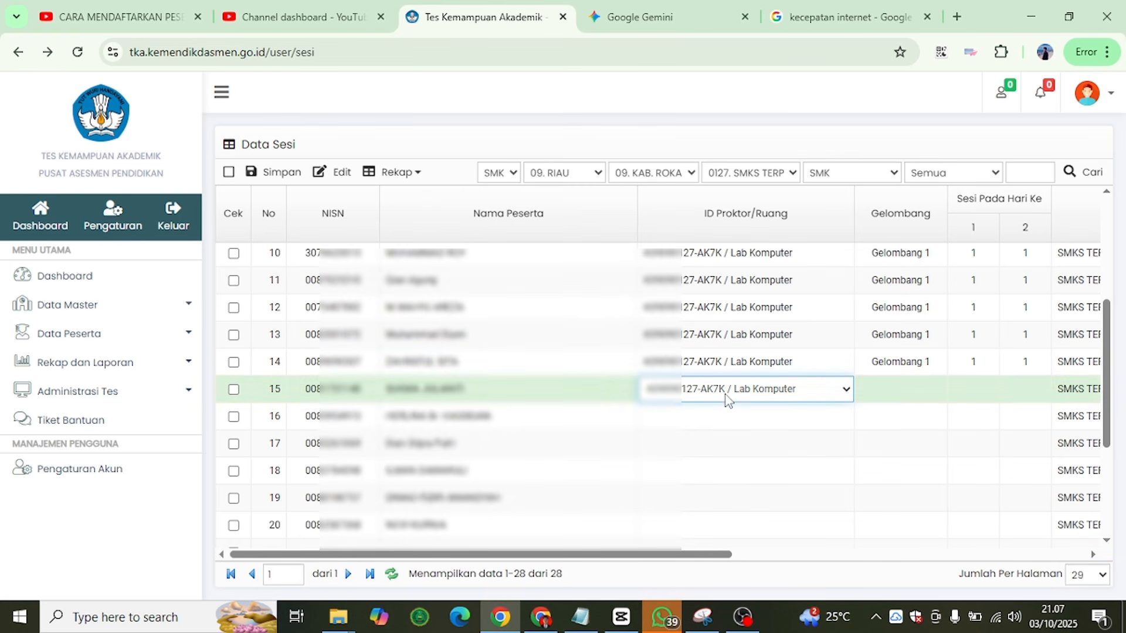
{"action": "left_click", "coordinate": [733, 422]}
{"action": "left_click", "coordinate": [730, 447]}
{"action": "scroll", "coordinate": [730, 447], "scroll_direction": "down", "scroll_amount": 1}
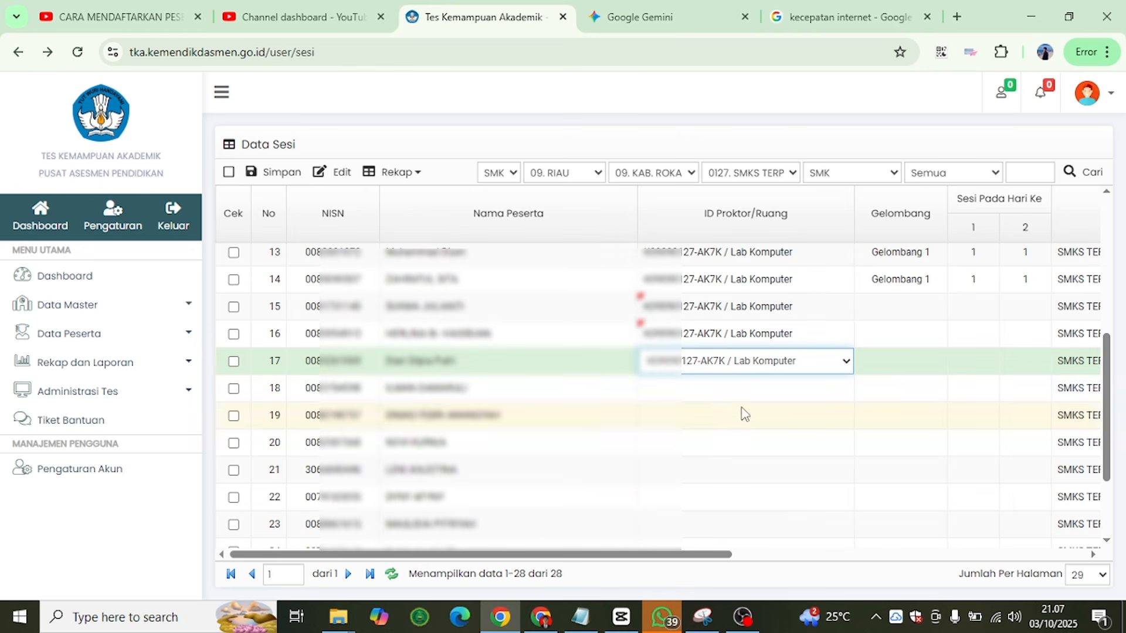
{"action": "left_click", "coordinate": [736, 389]}
{"action": "left_click", "coordinate": [733, 417]}
{"action": "left_click", "coordinate": [728, 444]}
{"action": "left_click", "coordinate": [728, 470]}
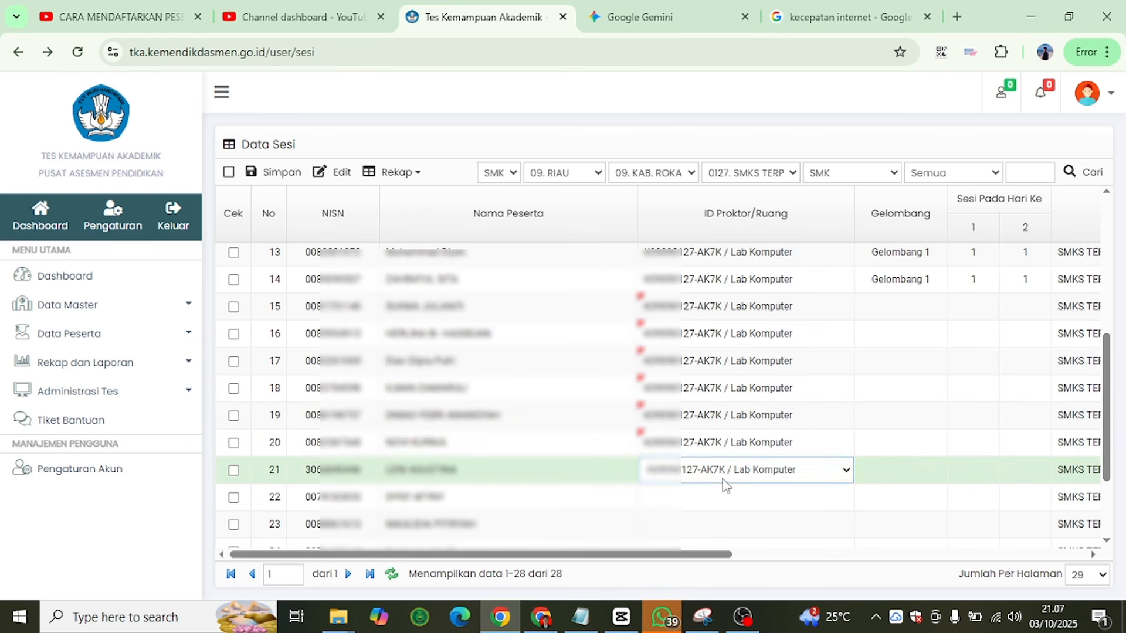
{"action": "scroll", "coordinate": [726, 460], "scroll_direction": "down", "scroll_amount": 1}
{"action": "left_click", "coordinate": [729, 416]}
{"action": "left_click", "coordinate": [711, 447]}
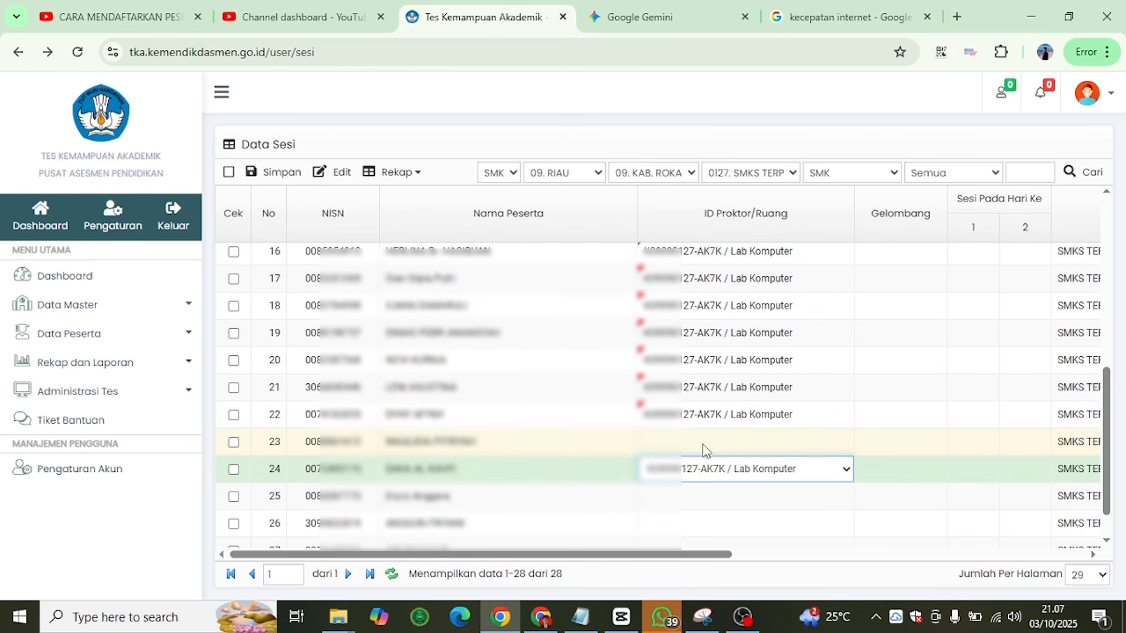
{"action": "scroll", "coordinate": [702, 451], "scroll_direction": "down", "scroll_amount": 1}
{"action": "left_click", "coordinate": [699, 455]}
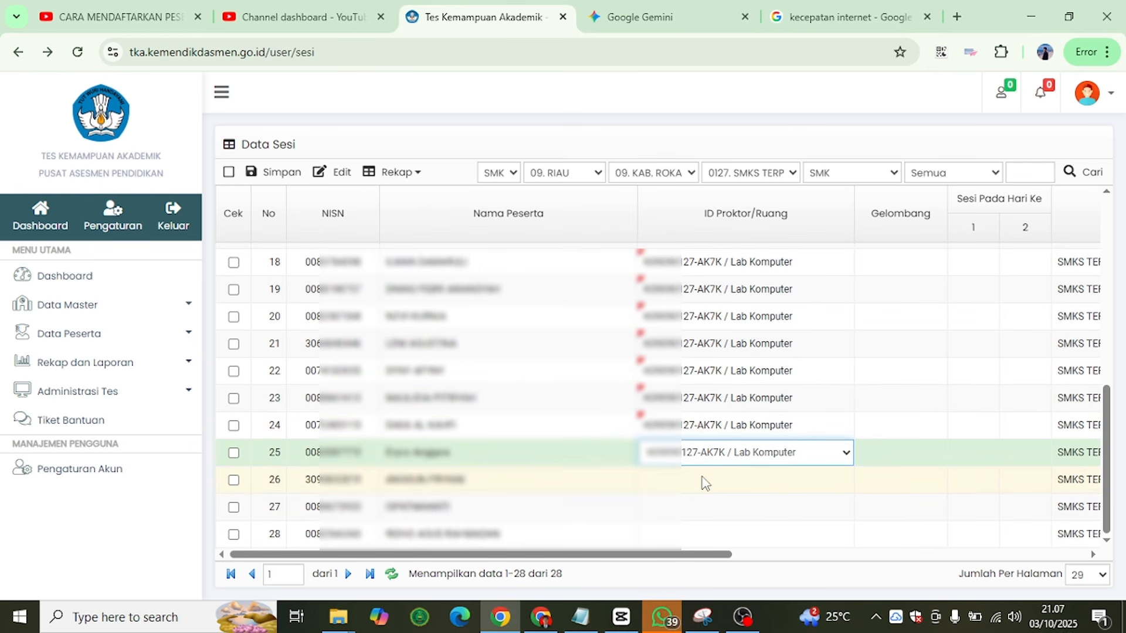
{"action": "left_click", "coordinate": [703, 480]}
{"action": "left_click", "coordinate": [703, 508]}
{"action": "left_click", "coordinate": [825, 533]}
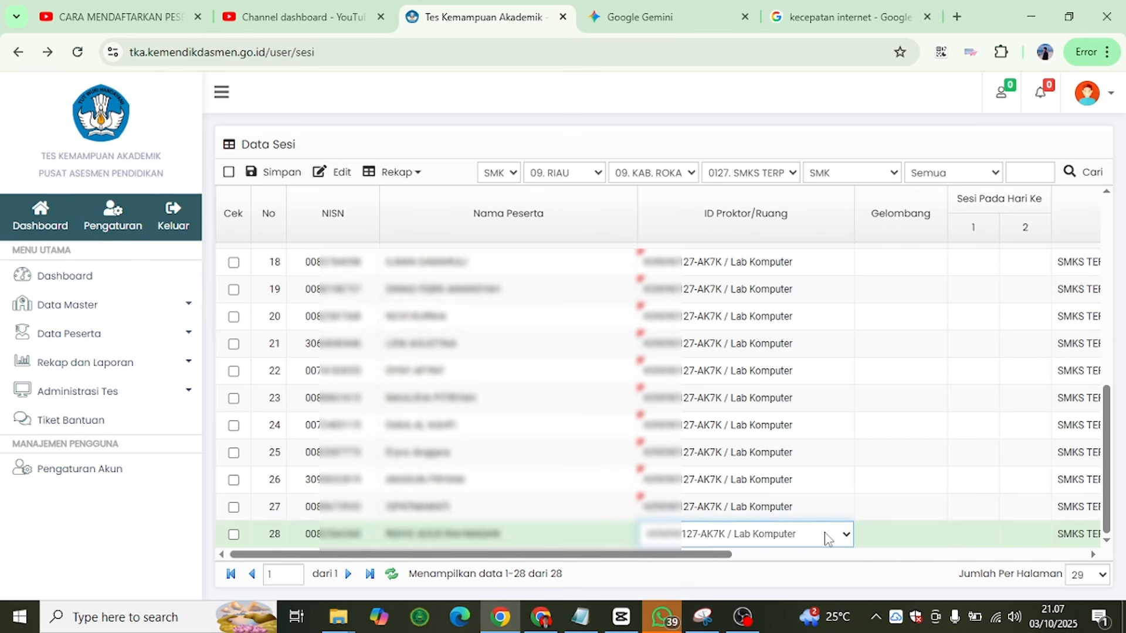
- Set the wave to Gelombang 1 for participants 15 to 28
{"action": "left_click", "coordinate": [892, 534]}
{"action": "left_click", "coordinate": [932, 535]}
{"action": "left_click", "coordinate": [923, 492]}
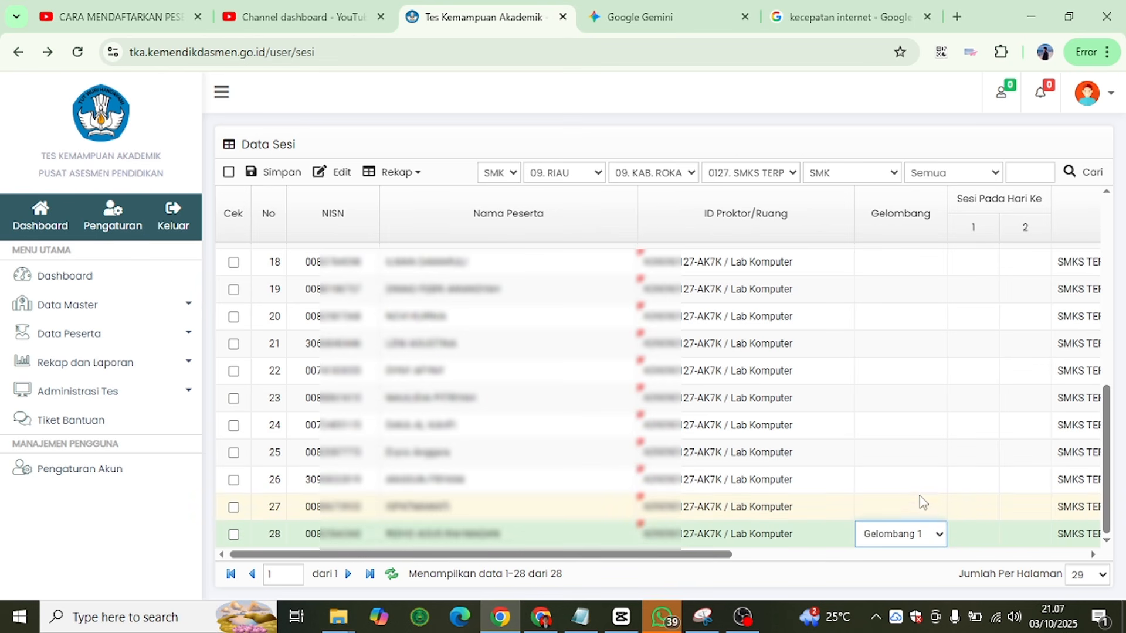
{"action": "left_click", "coordinate": [929, 508]}
{"action": "left_click", "coordinate": [938, 507]}
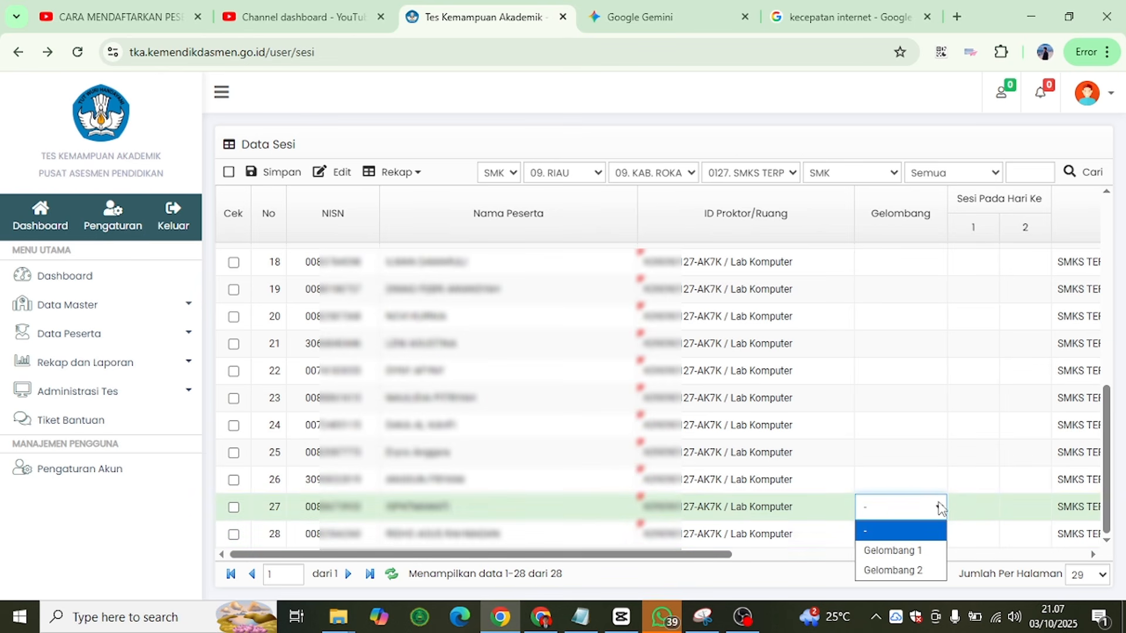
{"action": "left_click", "coordinate": [903, 550]}
{"action": "left_click", "coordinate": [939, 490]}
{"action": "left_click", "coordinate": [920, 478]}
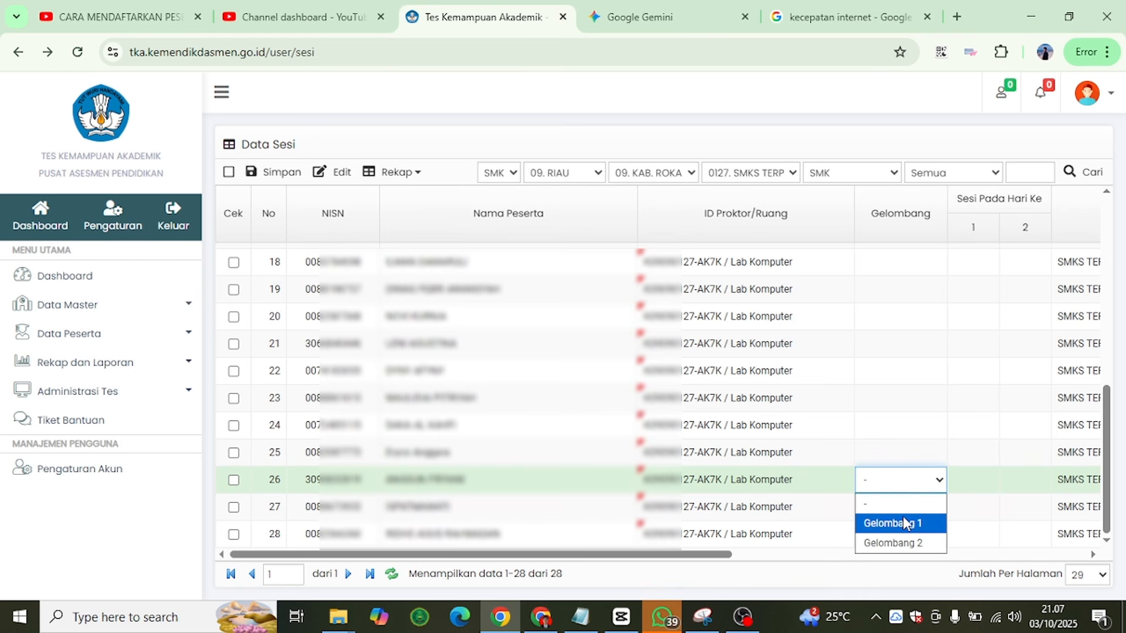
{"action": "left_click", "coordinate": [907, 521]}
{"action": "left_click", "coordinate": [925, 463]}
{"action": "left_click", "coordinate": [934, 459]}
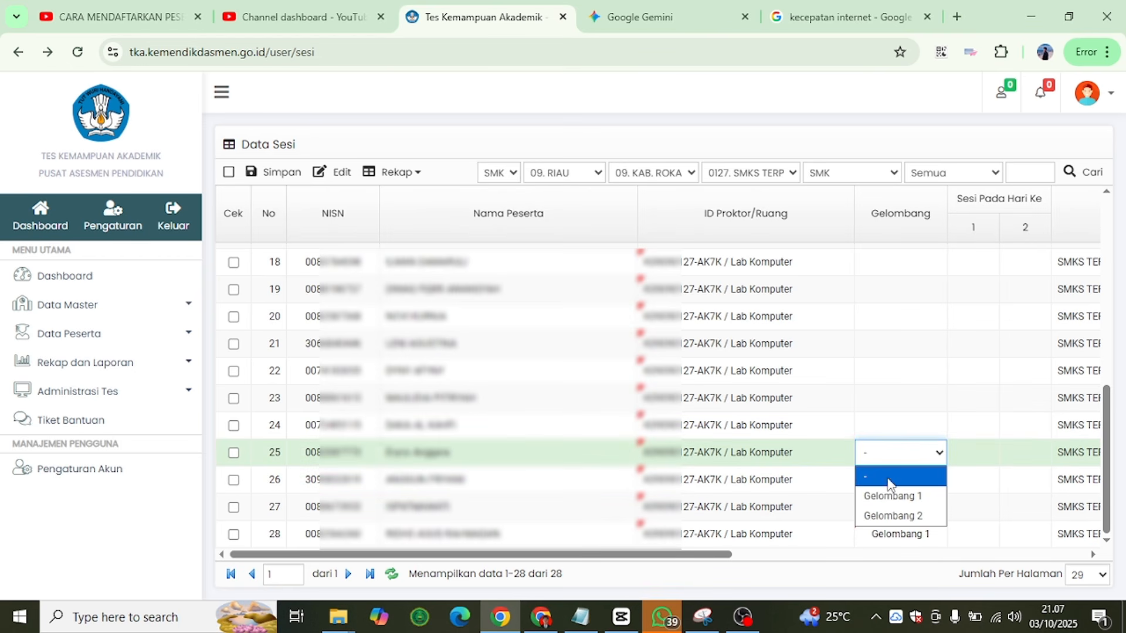
{"action": "left_click", "coordinate": [889, 495]}
{"action": "left_click", "coordinate": [935, 431]}
{"action": "left_click", "coordinate": [935, 431]}
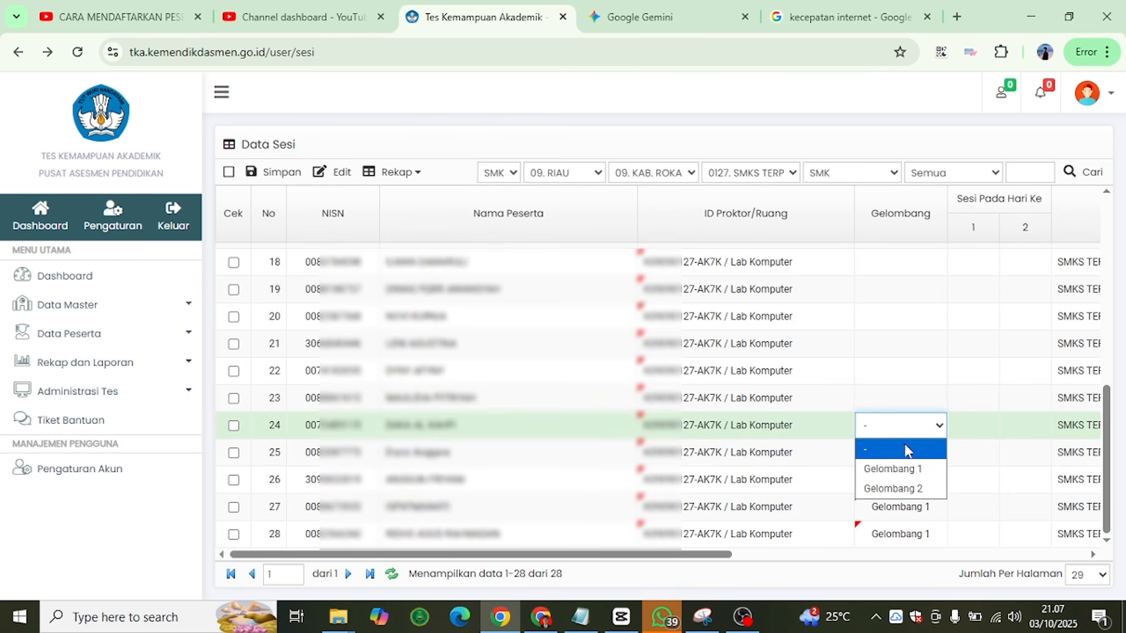
{"action": "left_click", "coordinate": [892, 467]}
{"action": "left_click", "coordinate": [941, 408]}
{"action": "left_click", "coordinate": [940, 406]}
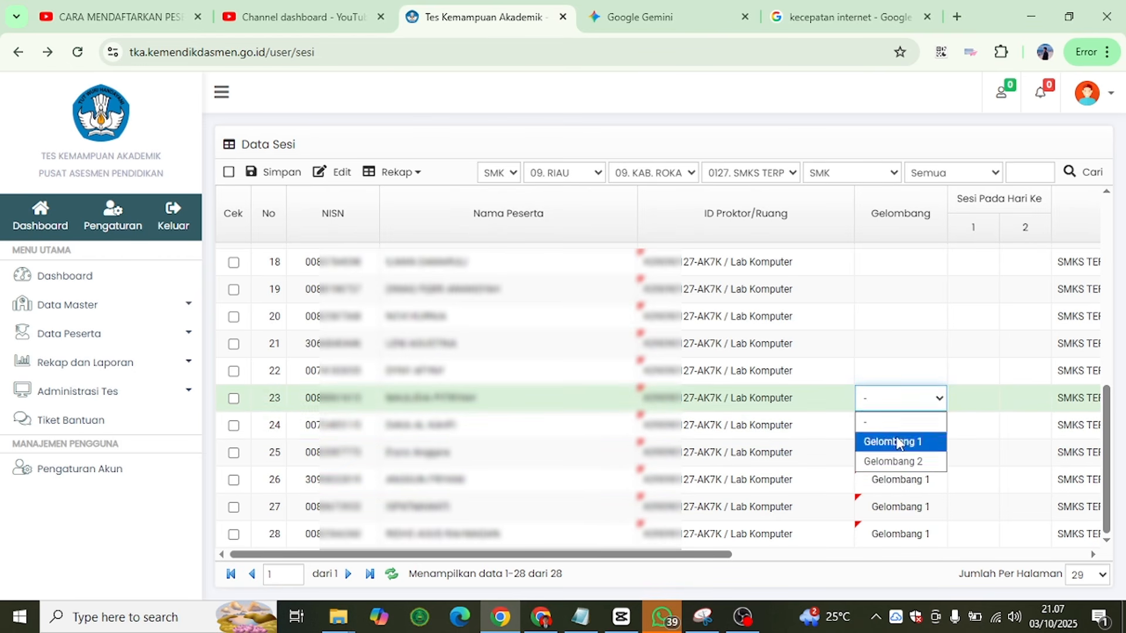
{"action": "left_click", "coordinate": [892, 437]}
{"action": "left_click", "coordinate": [924, 366]}
{"action": "left_click", "coordinate": [940, 376]}
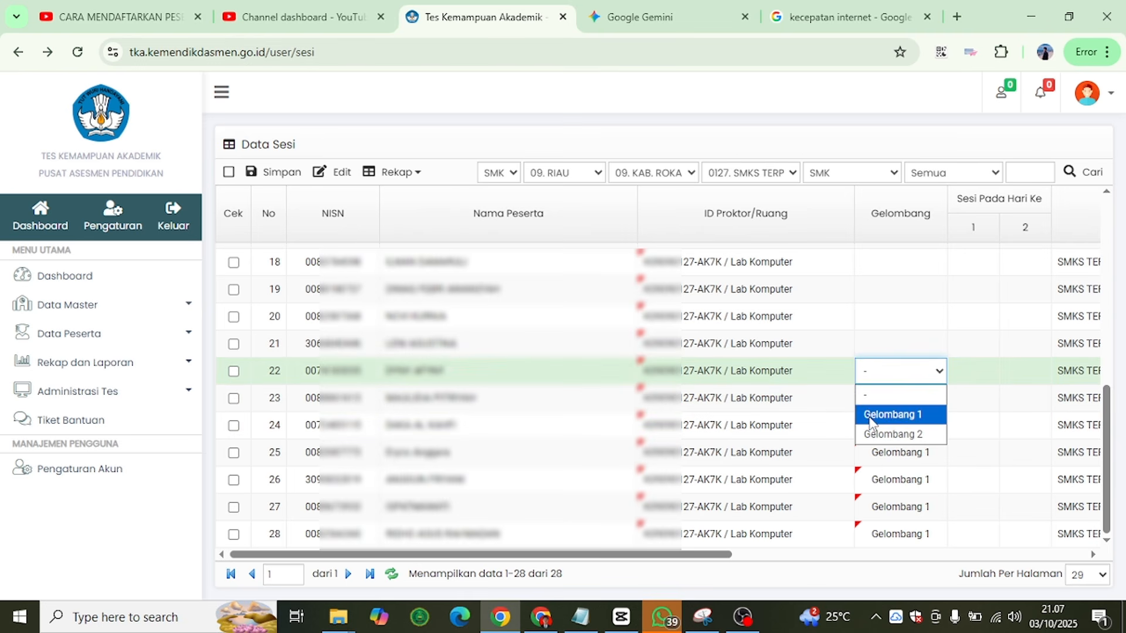
{"action": "left_click", "coordinate": [889, 414]}
{"action": "left_click", "coordinate": [930, 344]}
{"action": "left_click", "coordinate": [938, 350]}
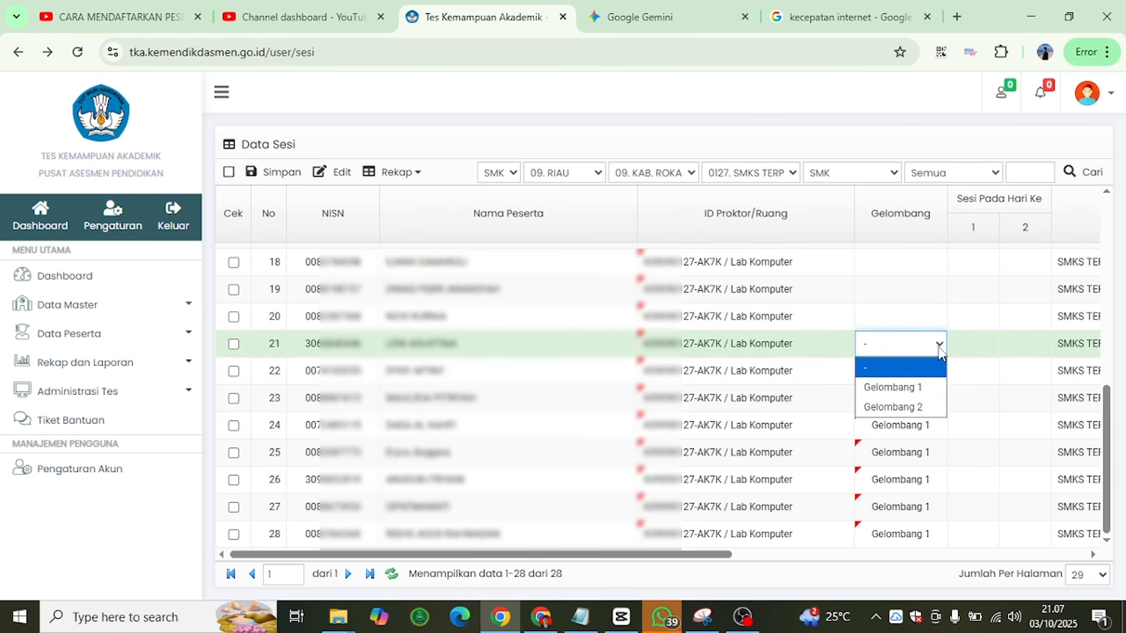
{"action": "left_click", "coordinate": [892, 387]}
{"action": "left_click", "coordinate": [920, 317]}
{"action": "left_click", "coordinate": [939, 317]}
{"action": "left_click", "coordinate": [918, 360]}
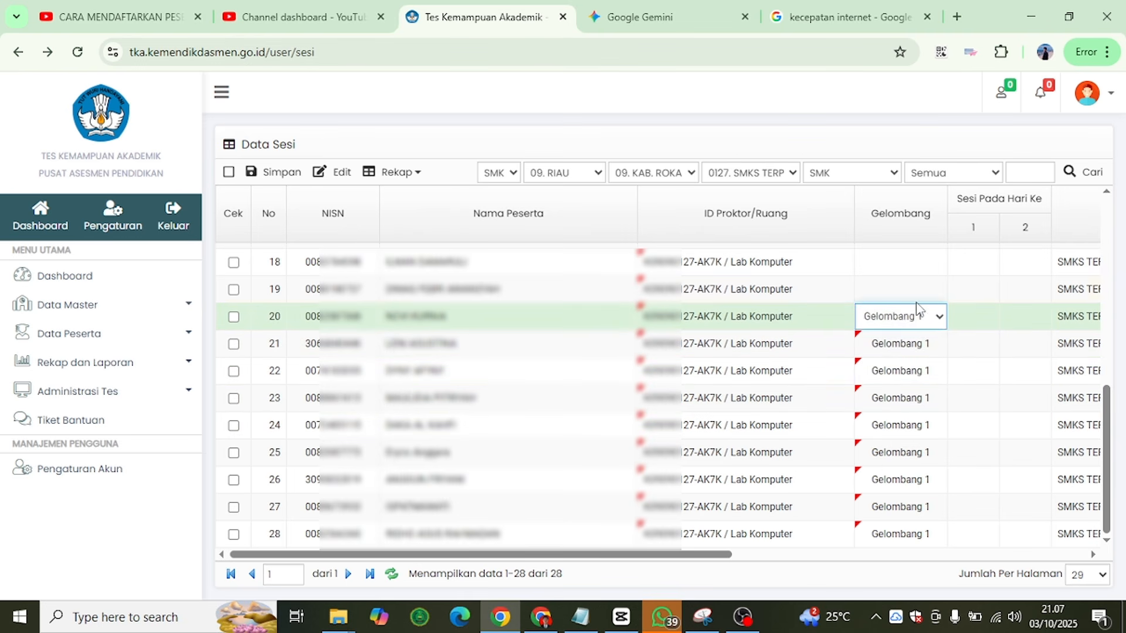
{"action": "left_click", "coordinate": [927, 291]}
{"action": "left_click", "coordinate": [931, 292]}
{"action": "left_click", "coordinate": [917, 321]}
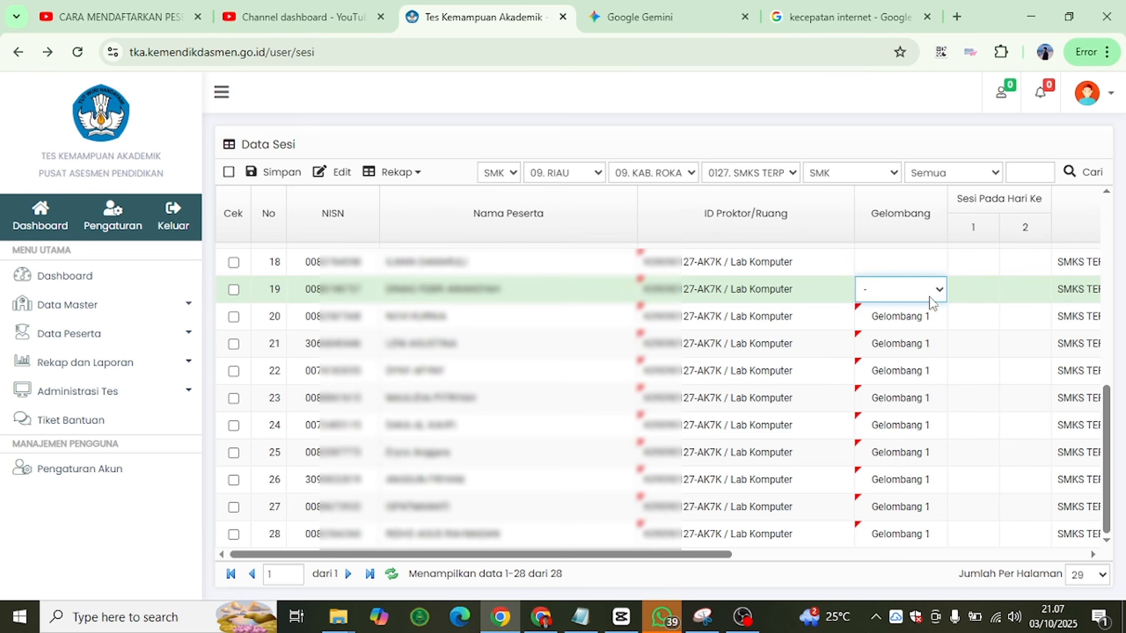
{"action": "left_click", "coordinate": [931, 295]}
{"action": "left_click", "coordinate": [913, 331]}
{"action": "left_click", "coordinate": [912, 266]}
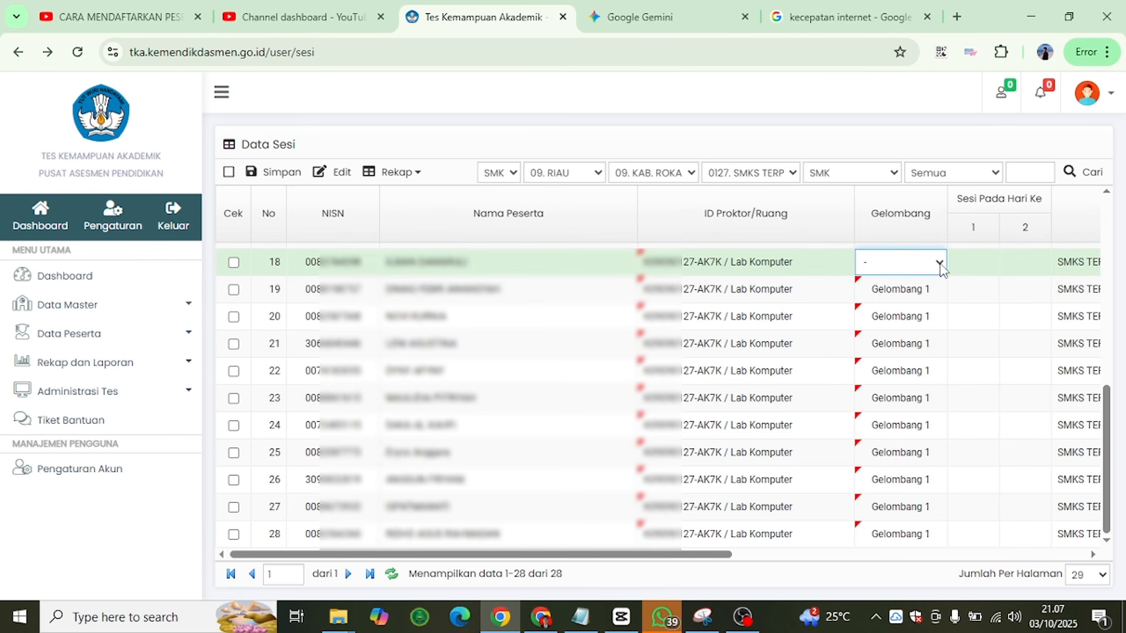
{"action": "left_click", "coordinate": [937, 264]}
{"action": "left_click", "coordinate": [912, 305]}
{"action": "left_click", "coordinate": [901, 317]}
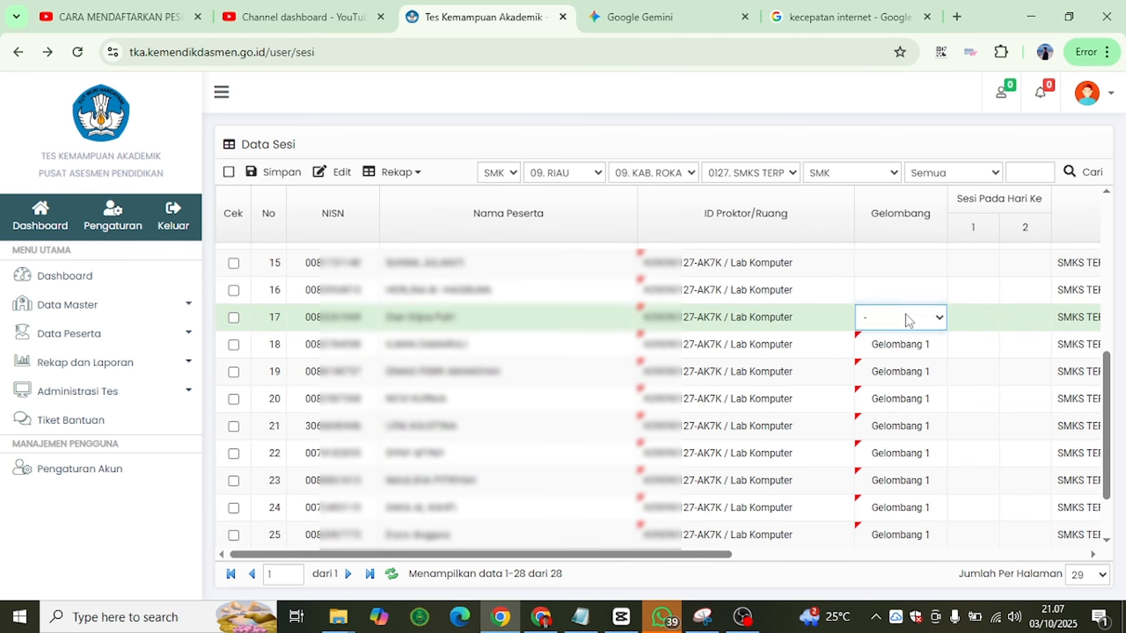
{"action": "left_click", "coordinate": [933, 318]}
{"action": "left_click", "coordinate": [905, 362]}
{"action": "scroll", "coordinate": [907, 372], "scroll_direction": "up", "scroll_amount": 3}
{"action": "left_click", "coordinate": [907, 433]}
{"action": "left_click", "coordinate": [940, 432]}
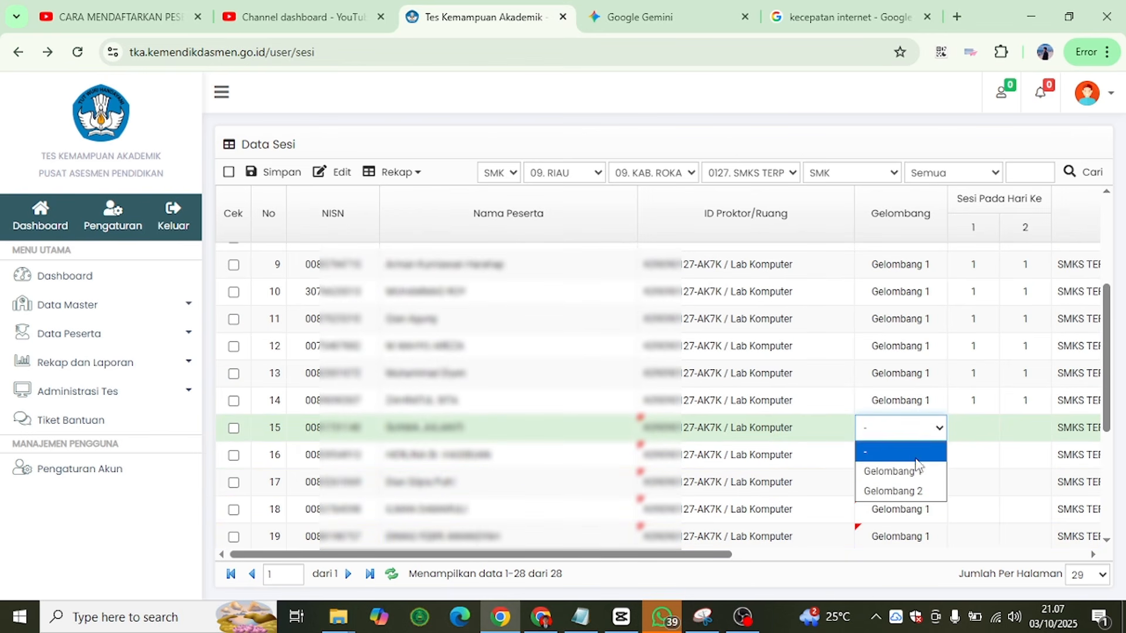
{"action": "left_click", "coordinate": [914, 471]}
{"action": "left_click", "coordinate": [909, 459]}
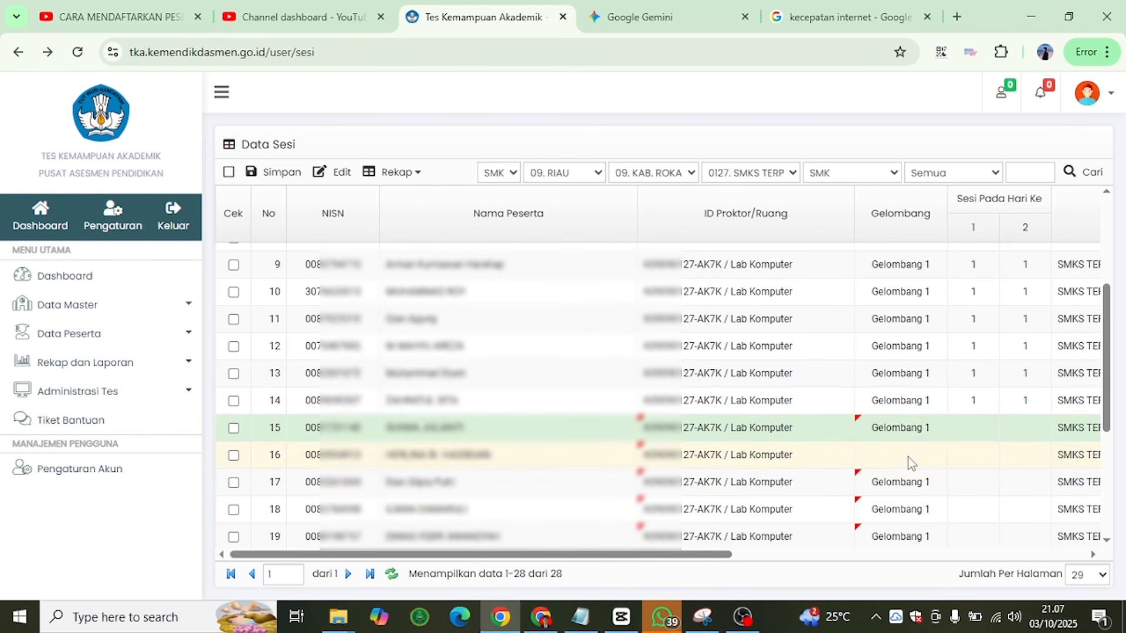
{"action": "left_click", "coordinate": [907, 456]}
{"action": "left_click", "coordinate": [875, 498]}
{"action": "scroll", "coordinate": [880, 427], "scroll_direction": "down", "scroll_amount": 1}
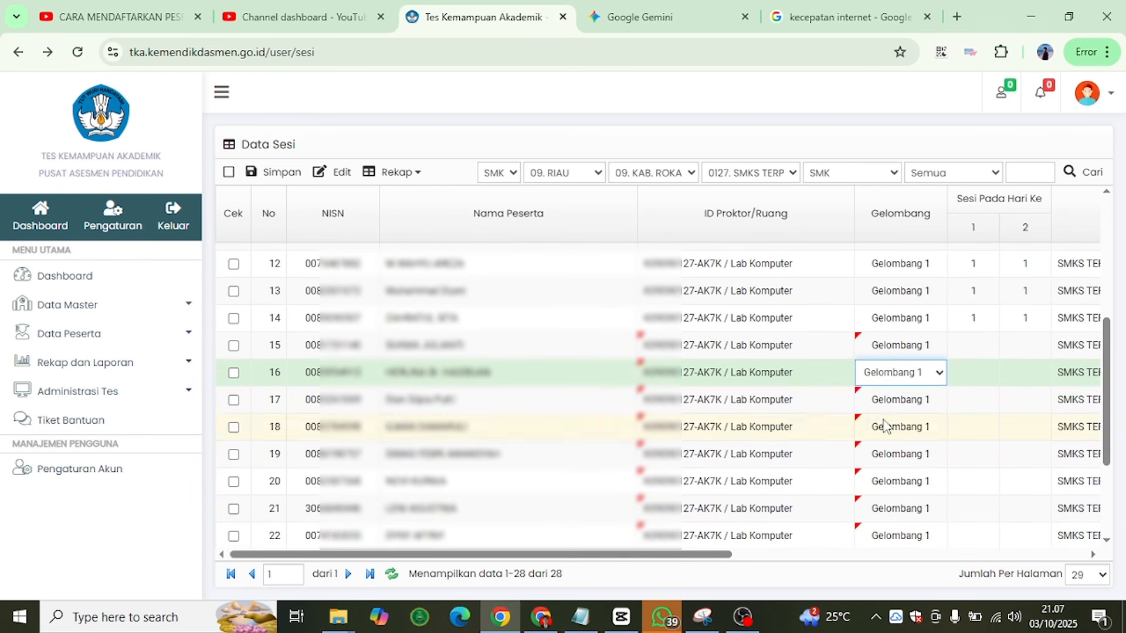
{"action": "left_click", "coordinate": [887, 405]}
{"action": "scroll", "coordinate": [839, 393], "scroll_direction": "down", "scroll_amount": 2}
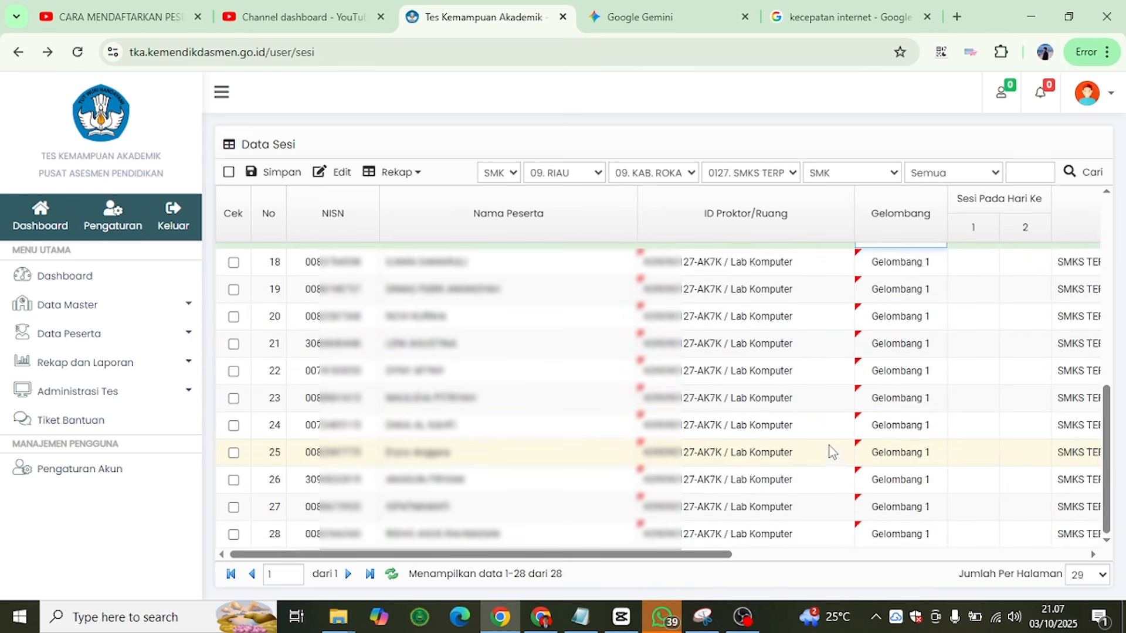
- Set the session to 2 on both day 1 and day 2 for participants 15 to 28
{"action": "scroll", "coordinate": [829, 452], "scroll_direction": "up", "scroll_amount": 3}
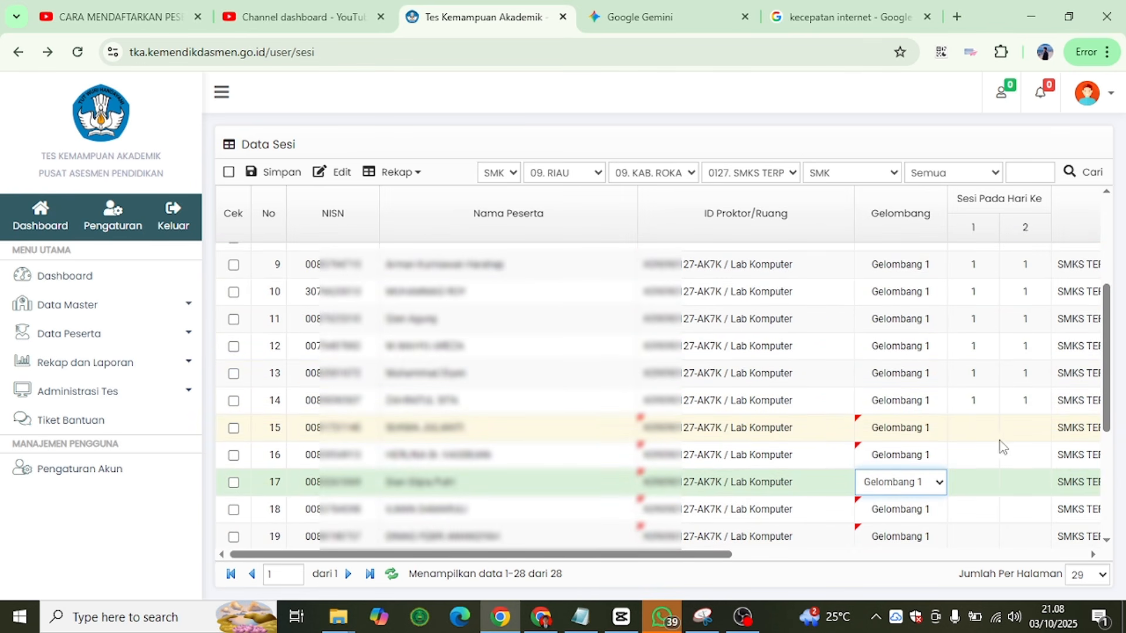
{"action": "left_click", "coordinate": [985, 434]}
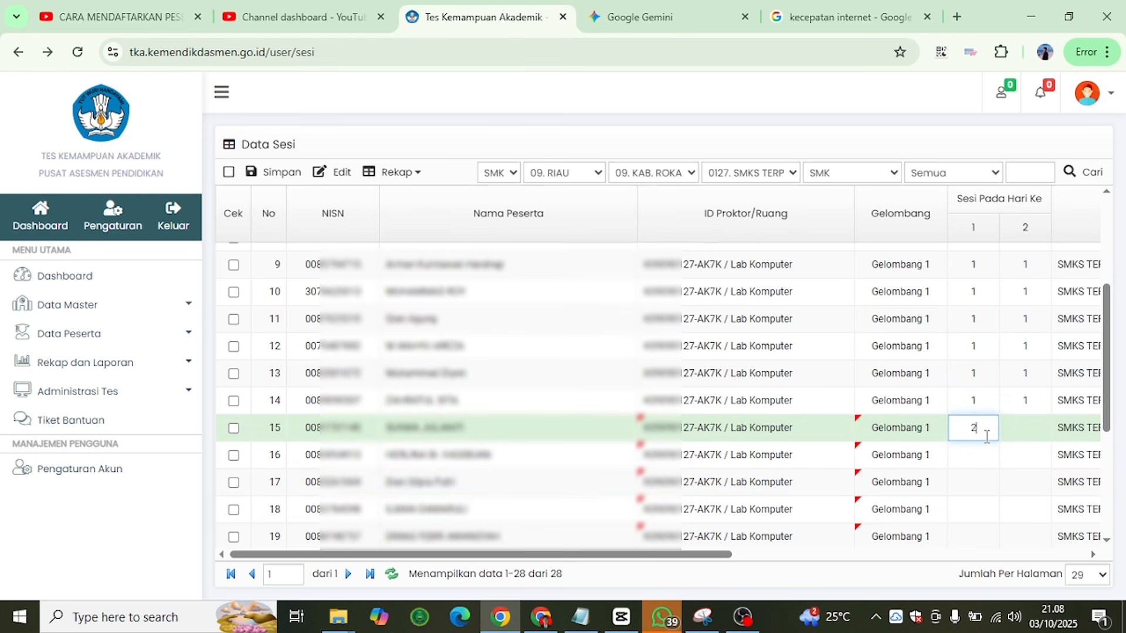
{"action": "type", "text": "2"}
{"action": "left_click", "coordinate": [1020, 429]}
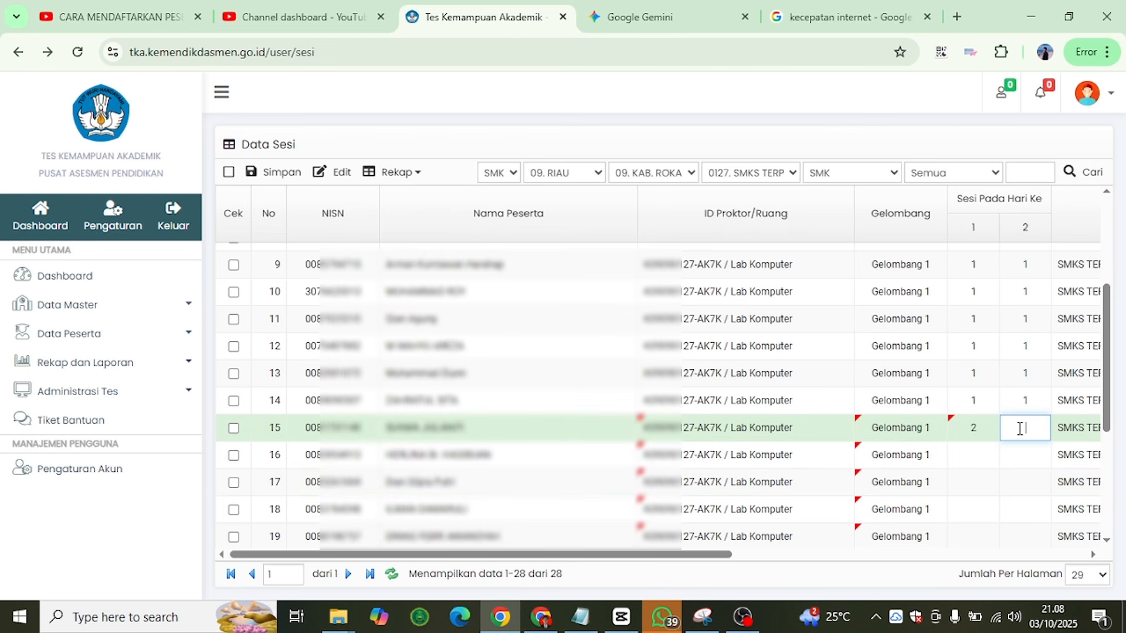
{"action": "left_click", "coordinate": [963, 463]}
{"action": "type", "text": "2"}
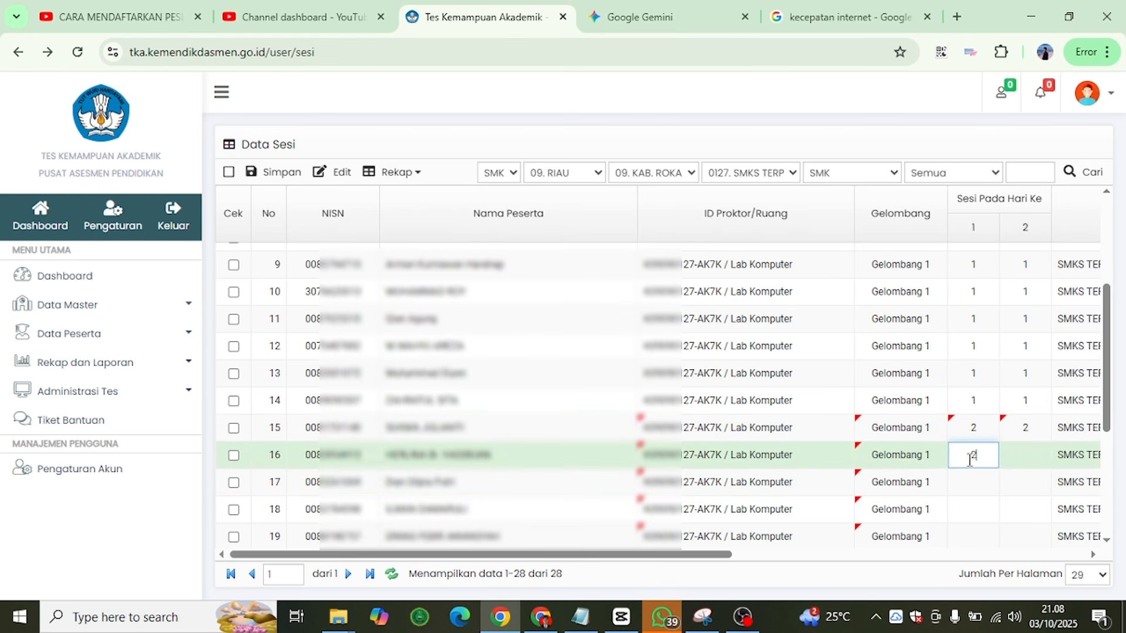
{"action": "left_click", "coordinate": [1029, 456]}
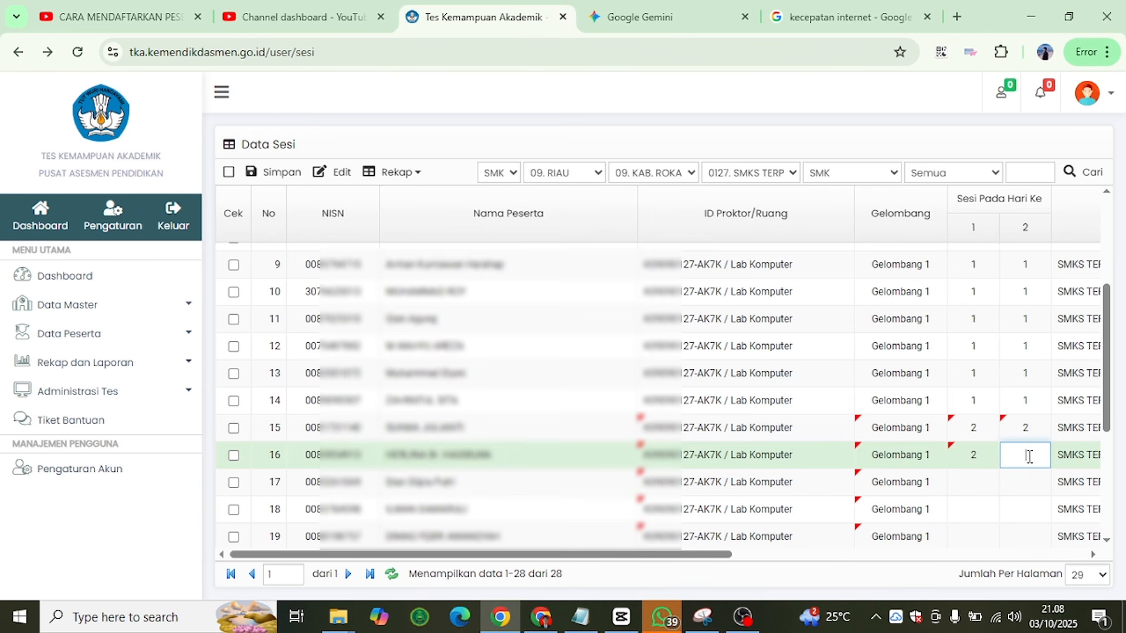
{"action": "left_click", "coordinate": [972, 480]}
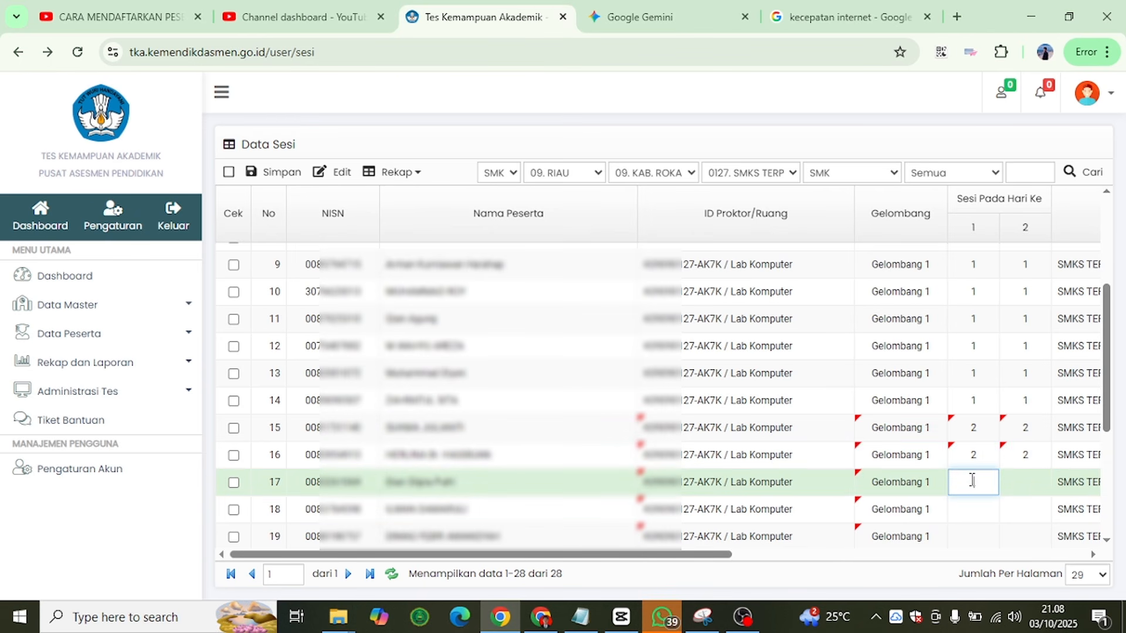
{"action": "type", "text": "2"}
{"action": "left_click", "coordinate": [1026, 481]}
{"action": "type", "text": "2"}
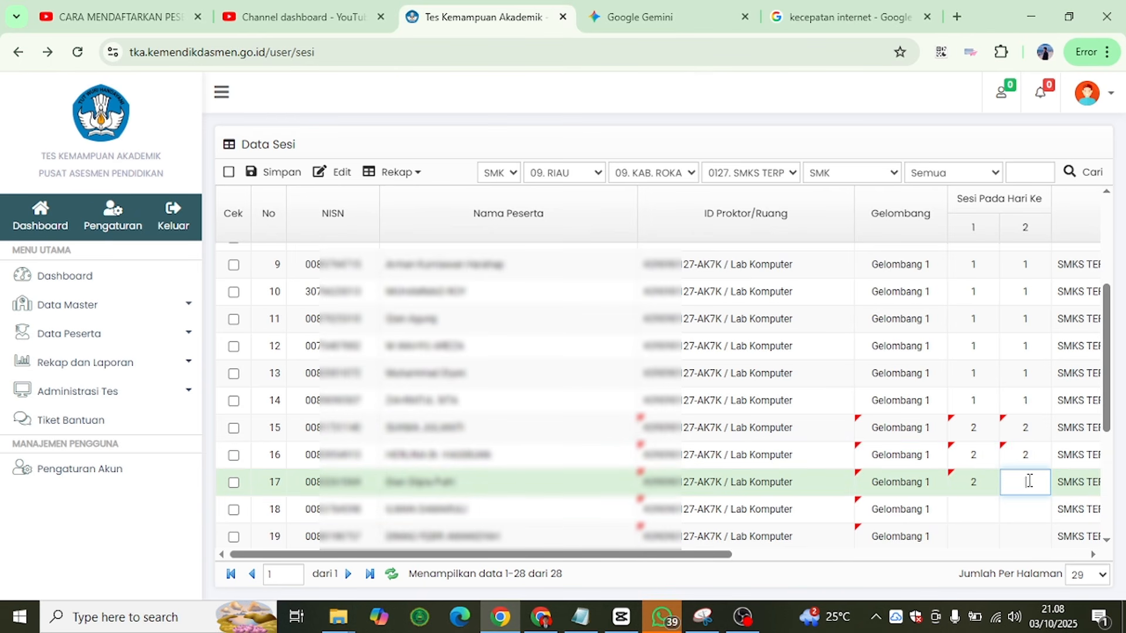
{"action": "left_click", "coordinate": [973, 511]}
{"action": "type", "text": "2"}
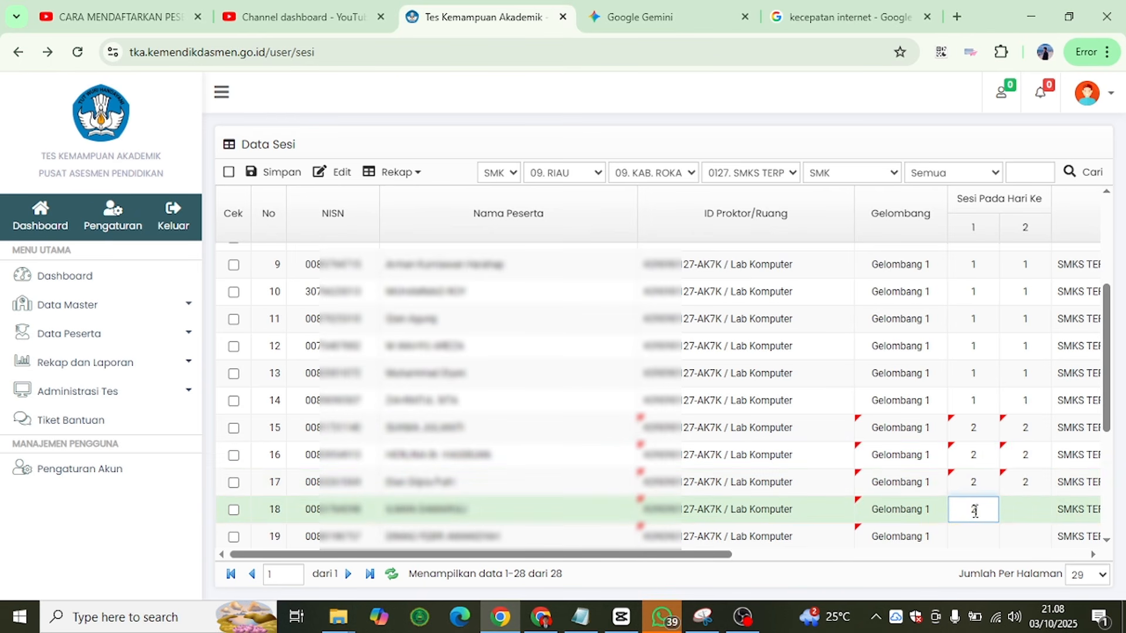
{"action": "left_click", "coordinate": [1021, 508]}
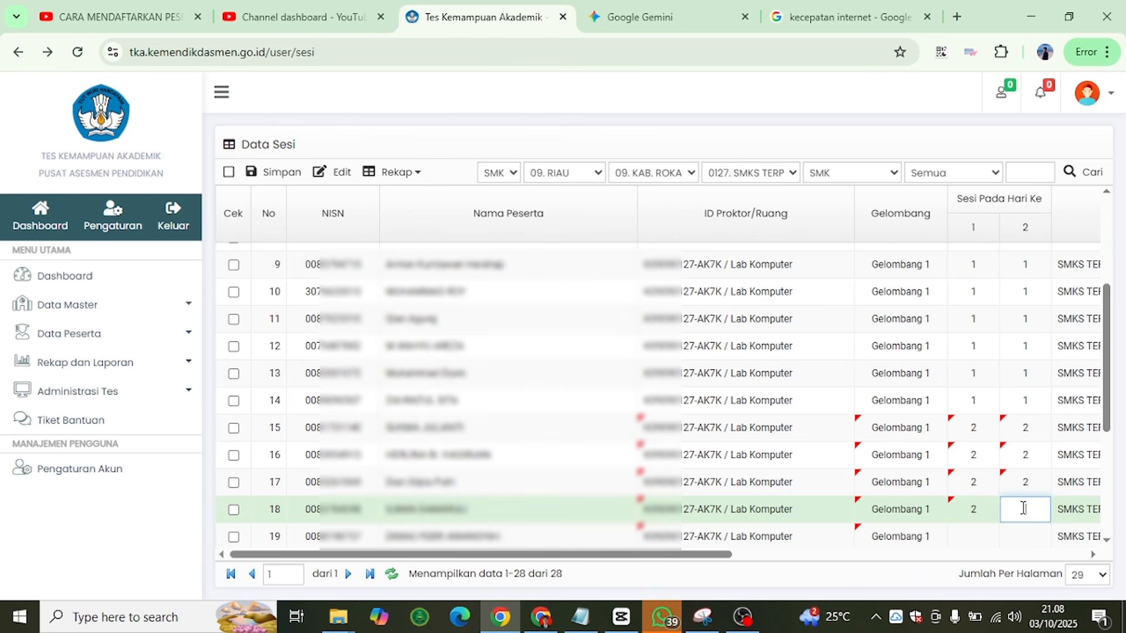
{"action": "type", "text": "2"}
{"action": "scroll", "coordinate": [1015, 493], "scroll_direction": "down", "scroll_amount": 1}
{"action": "left_click", "coordinate": [977, 456]}
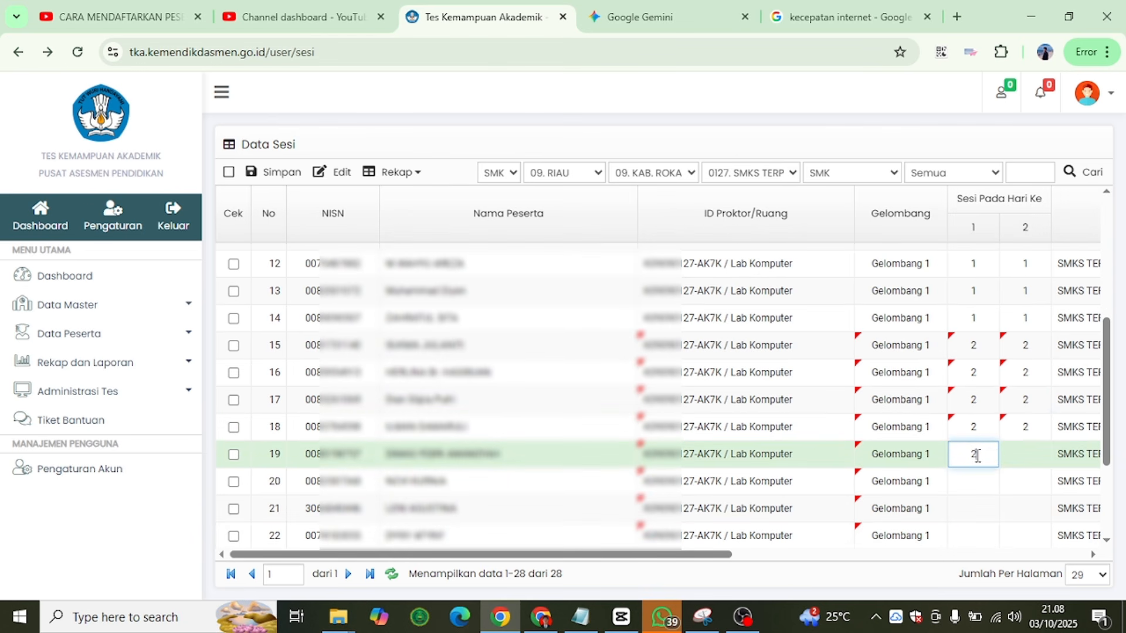
{"action": "left_click", "coordinate": [1019, 459]}
{"action": "type", "text": "2"}
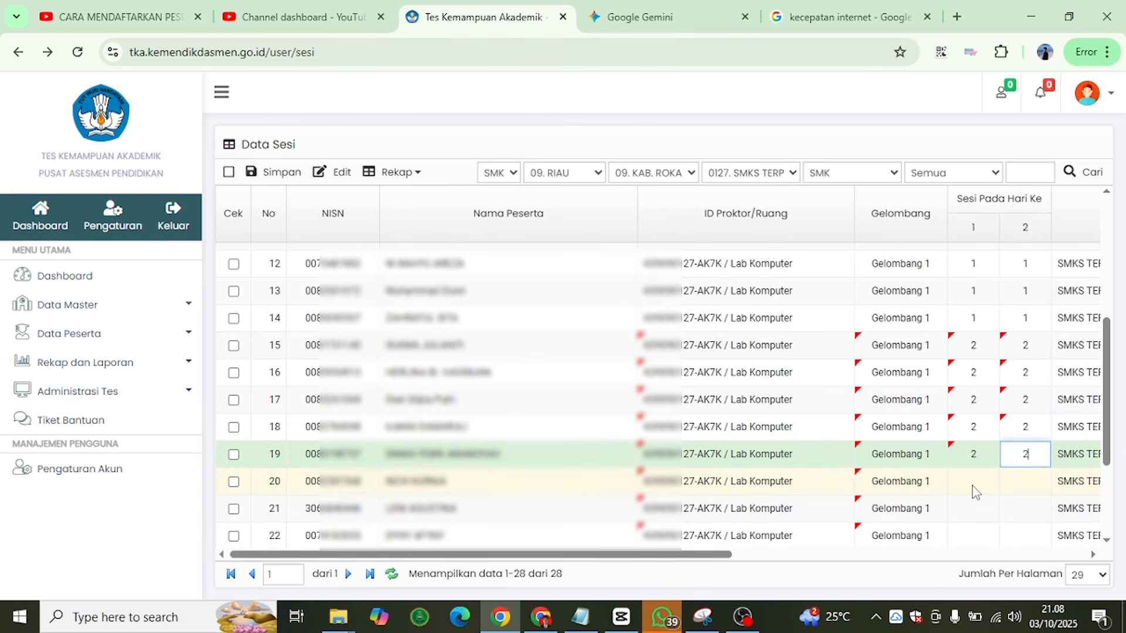
{"action": "left_click", "coordinate": [975, 492]}
{"action": "type", "text": "2"}
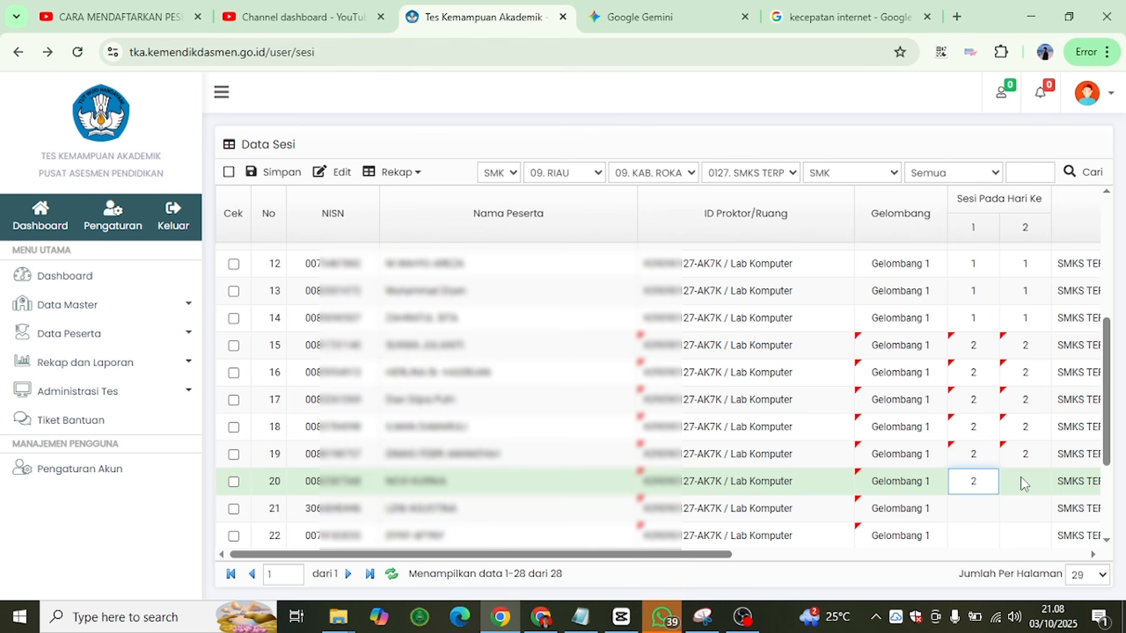
{"action": "left_click", "coordinate": [1023, 484]}
{"action": "type", "text": "2"}
{"action": "scroll", "coordinate": [1020, 483], "scroll_direction": "down", "scroll_amount": 3}
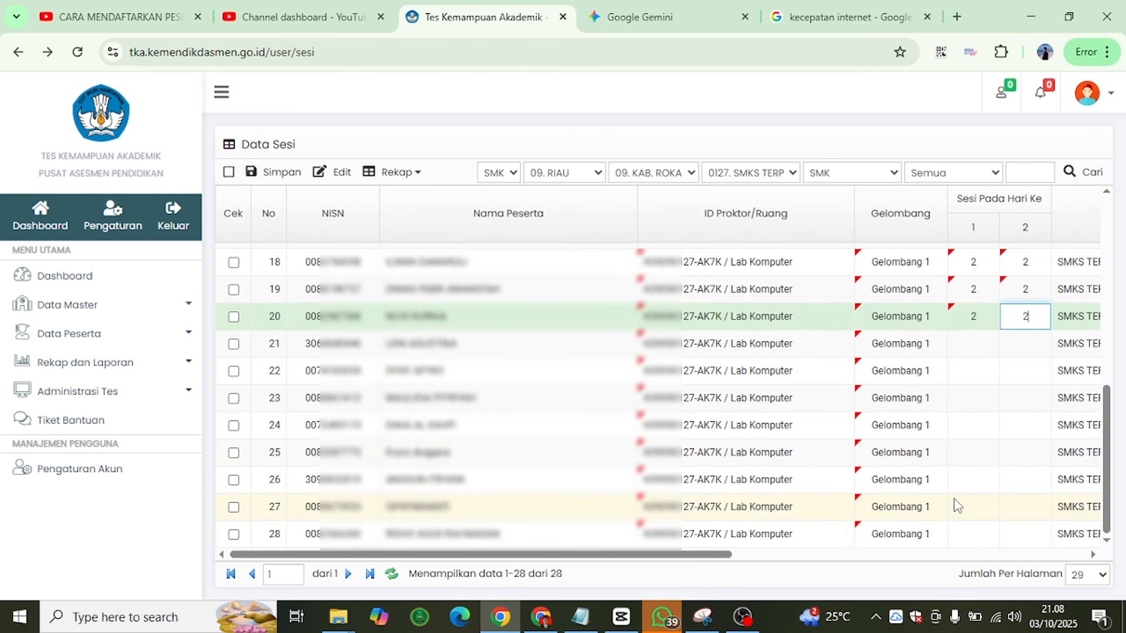
{"action": "left_click", "coordinate": [989, 345]}
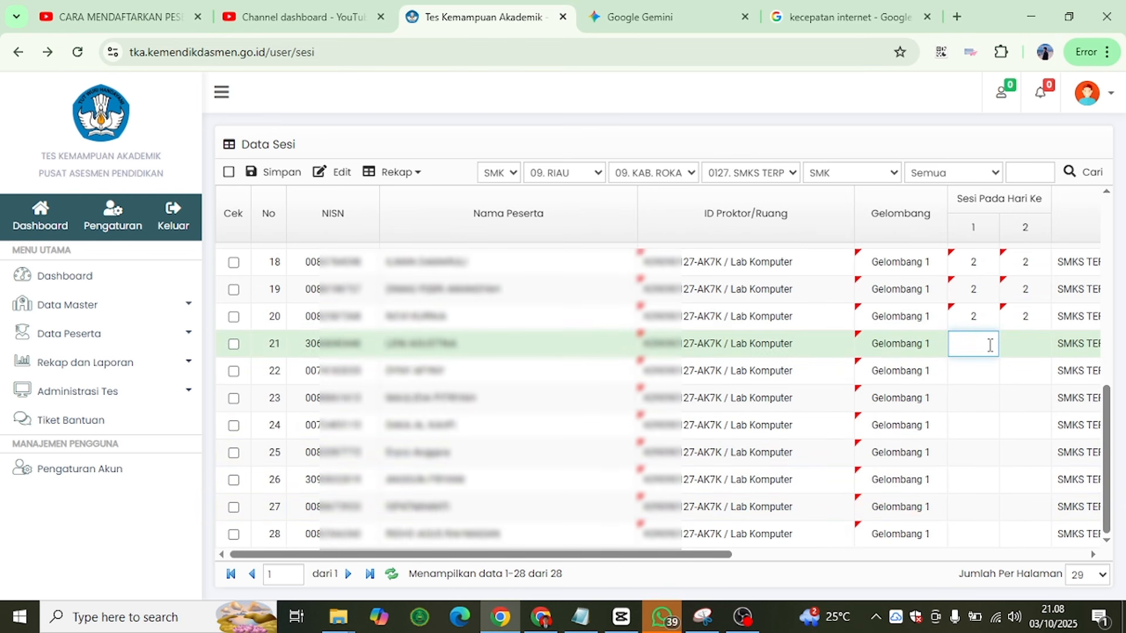
{"action": "left_click", "coordinate": [1012, 346]}
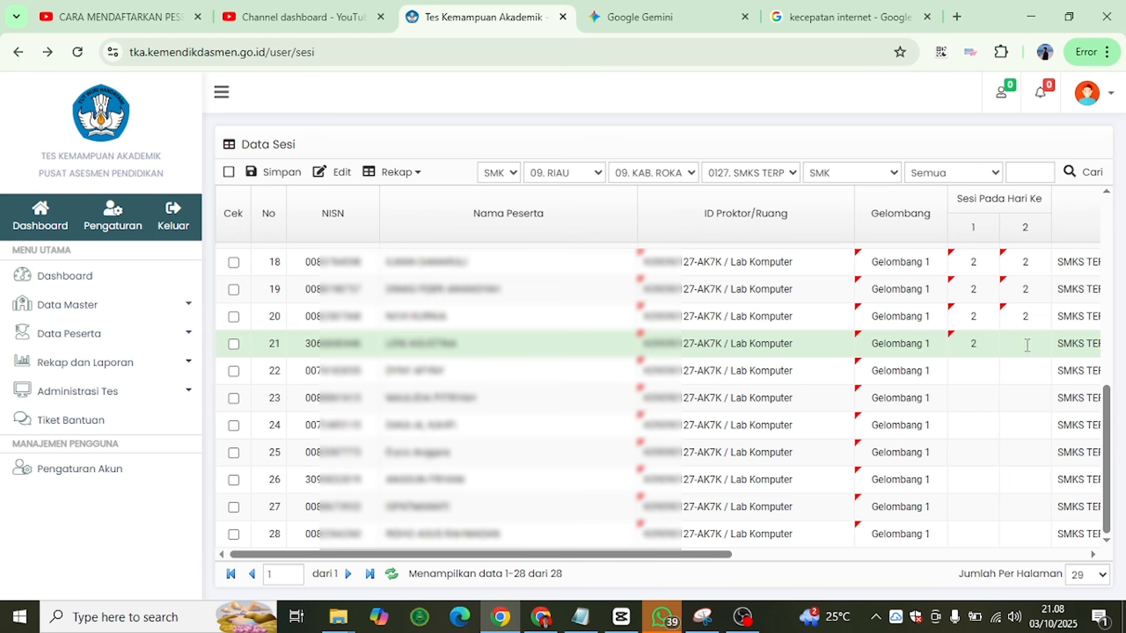
{"action": "type", "text": "2"}
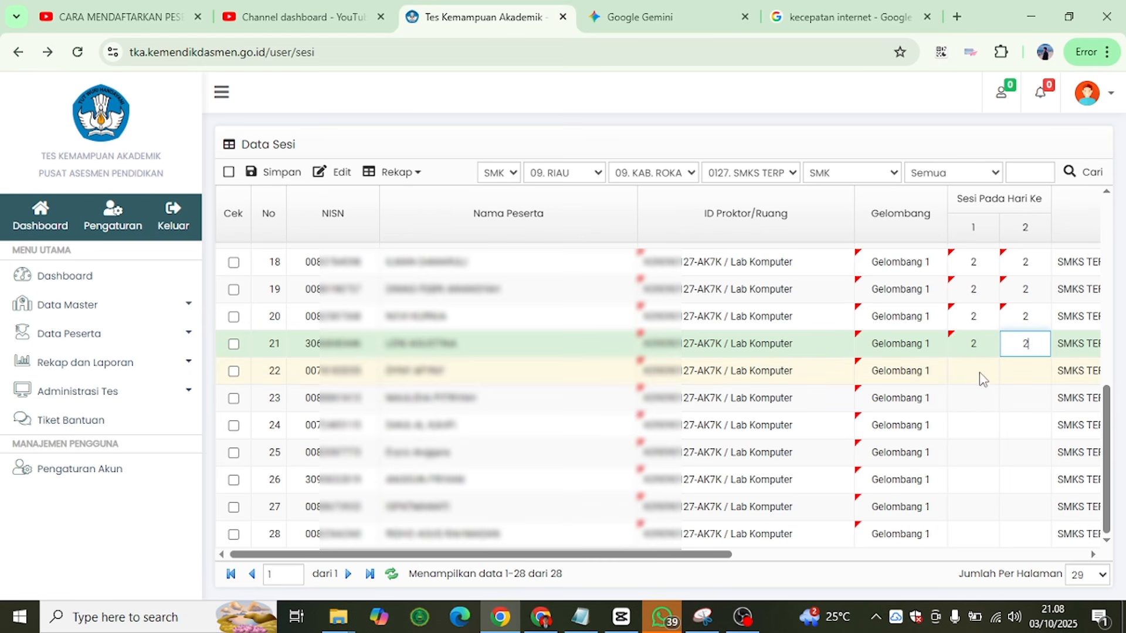
{"action": "left_click", "coordinate": [980, 372]}
{"action": "left_click", "coordinate": [1023, 375]}
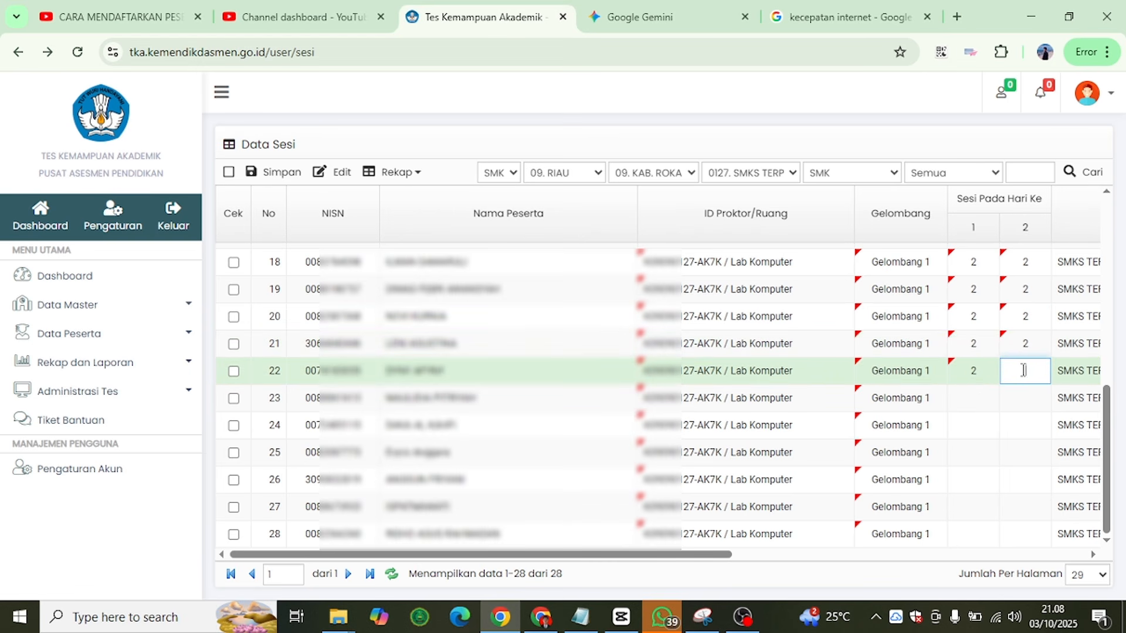
{"action": "type", "text": "2"}
{"action": "left_click", "coordinate": [975, 398]}
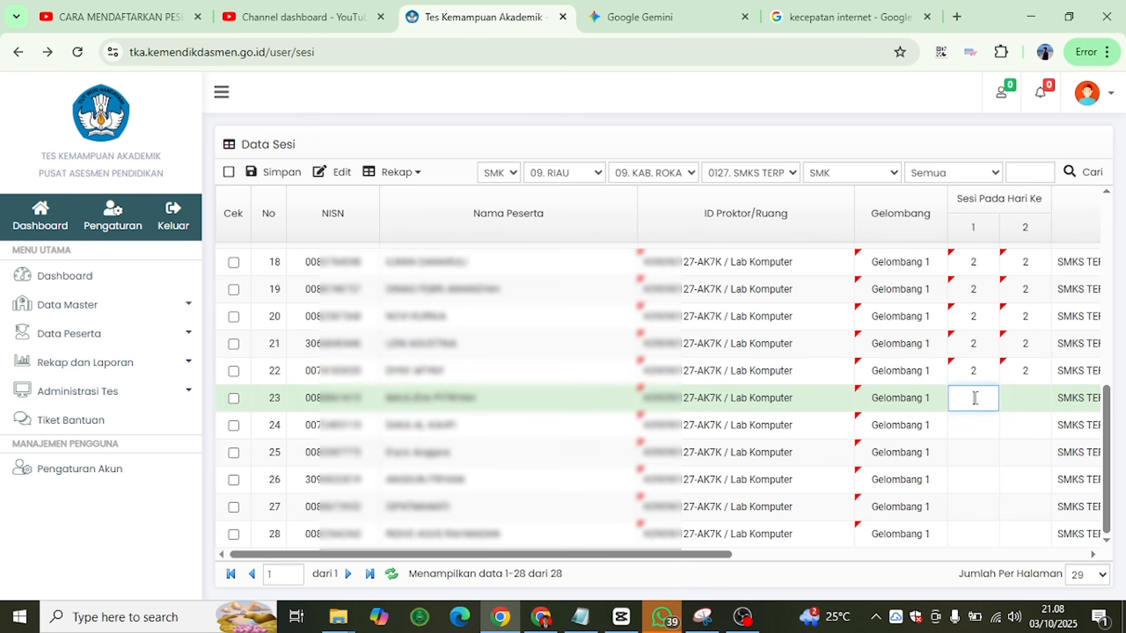
{"action": "type", "text": "2"}
{"action": "left_click", "coordinate": [1036, 402]}
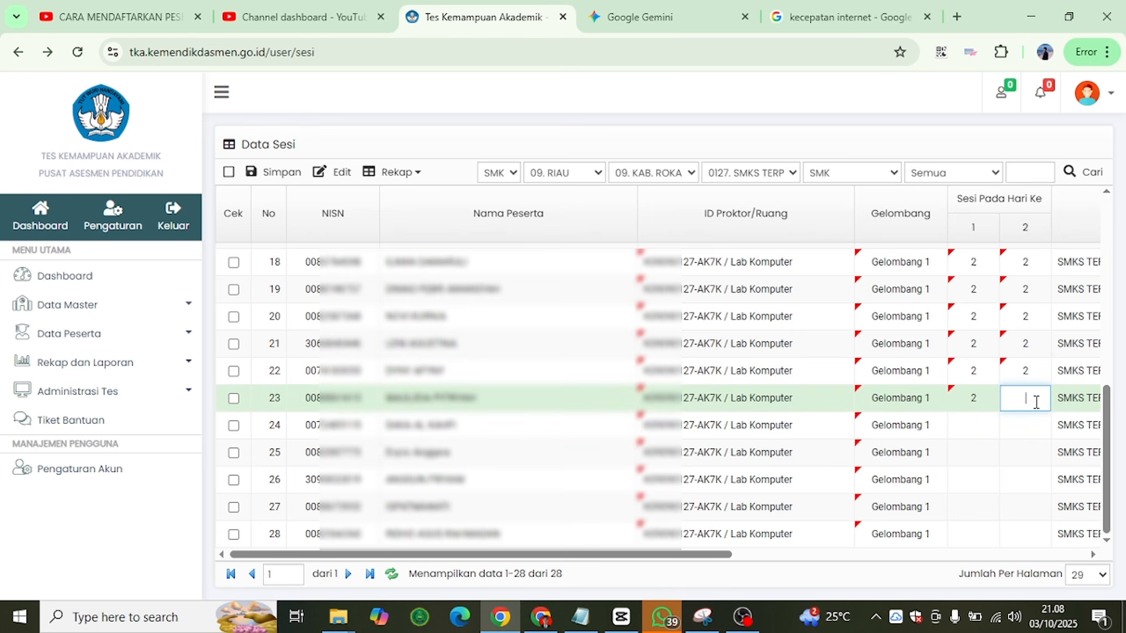
{"action": "left_click", "coordinate": [968, 425]}
{"action": "type", "text": "2"}
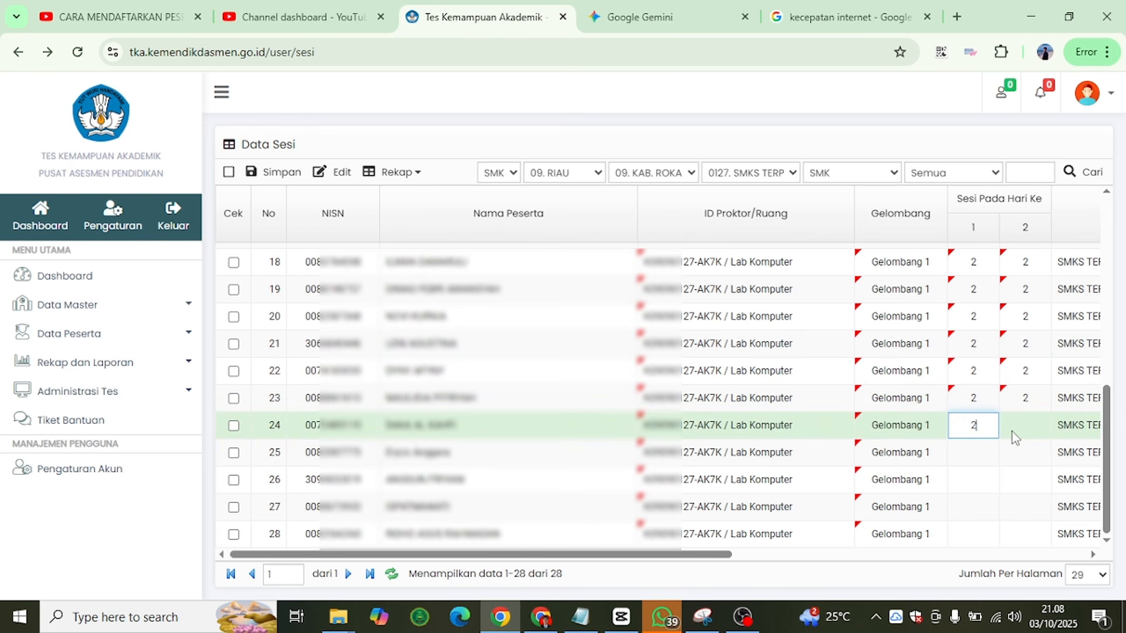
{"action": "left_click", "coordinate": [1020, 435]}
{"action": "type", "text": "2"}
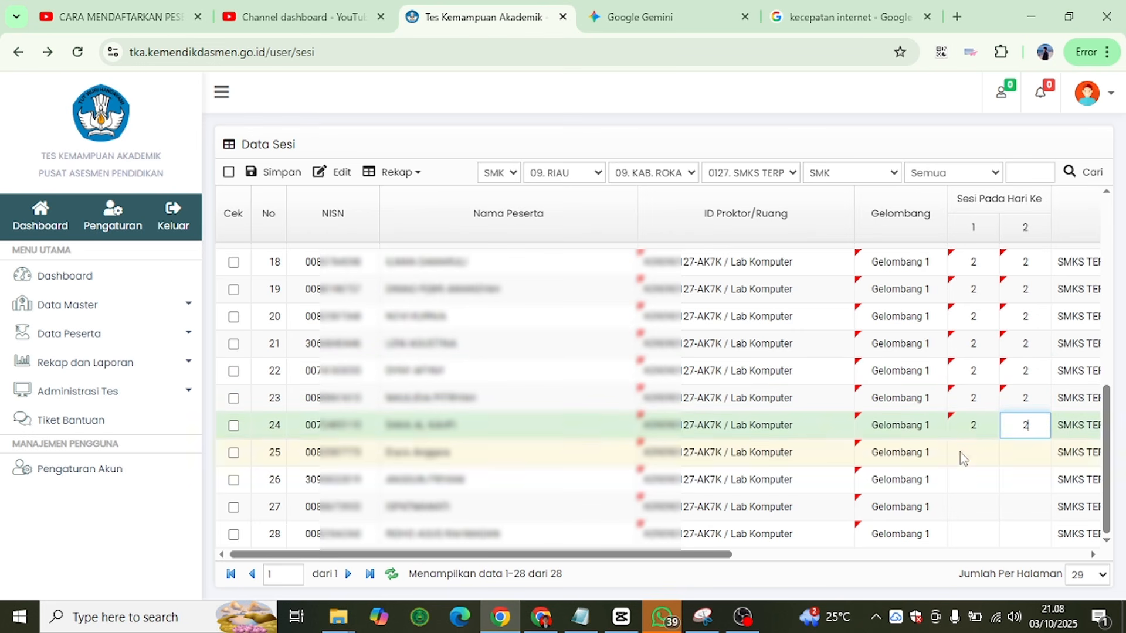
{"action": "left_click", "coordinate": [964, 452]}
{"action": "type", "text": "2"}
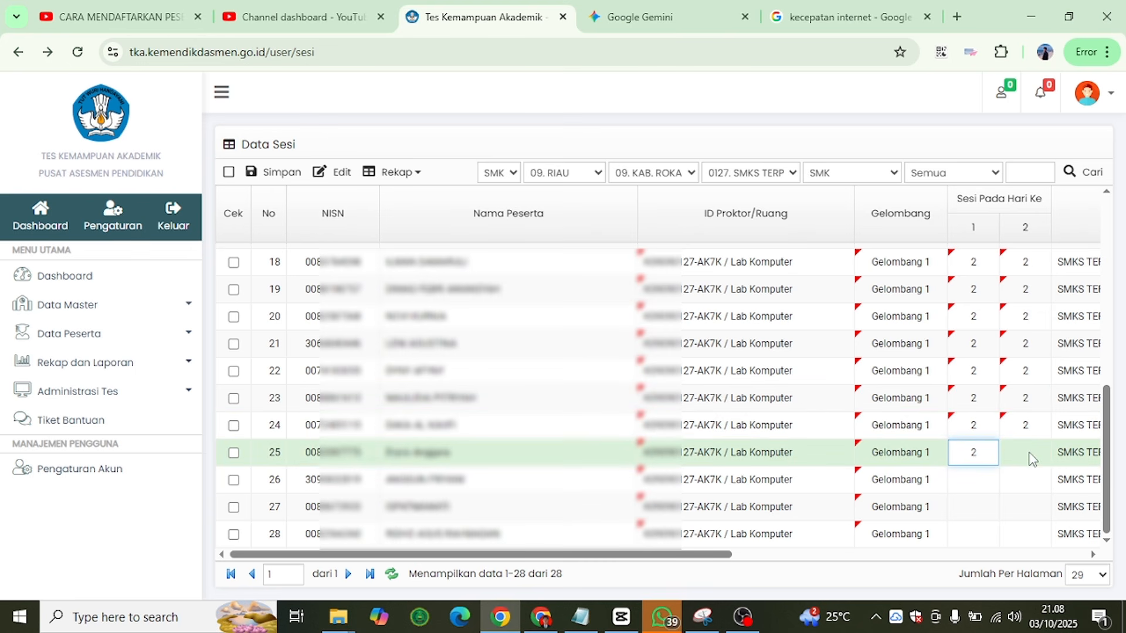
{"action": "left_click", "coordinate": [1020, 452]}
{"action": "type", "text": "2"}
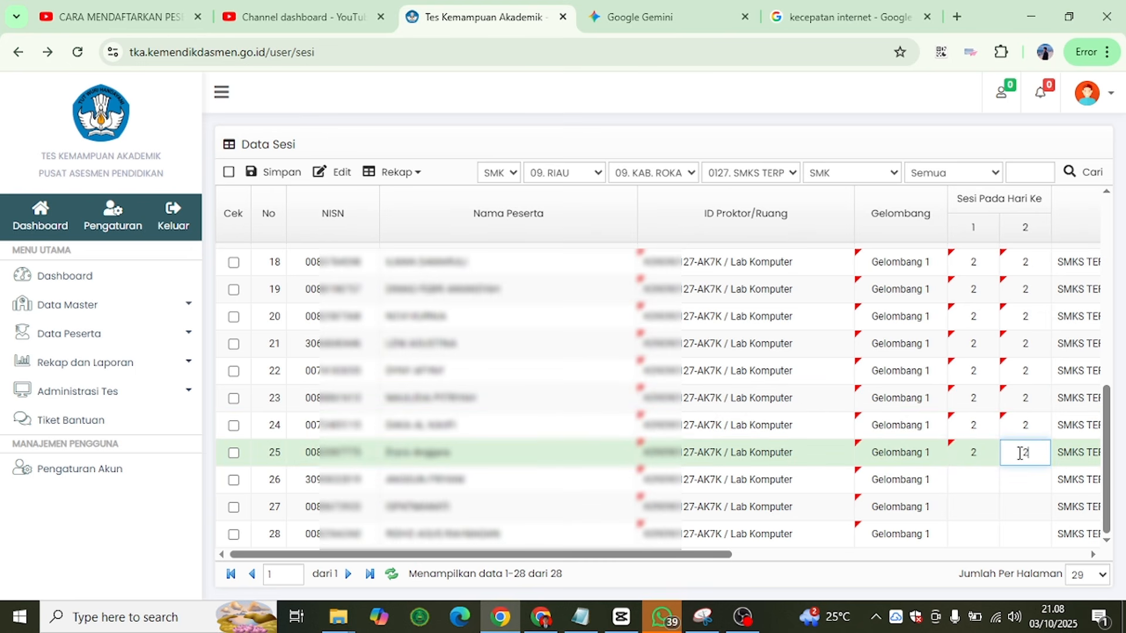
{"action": "left_click", "coordinate": [972, 480]}
{"action": "type", "text": "2"}
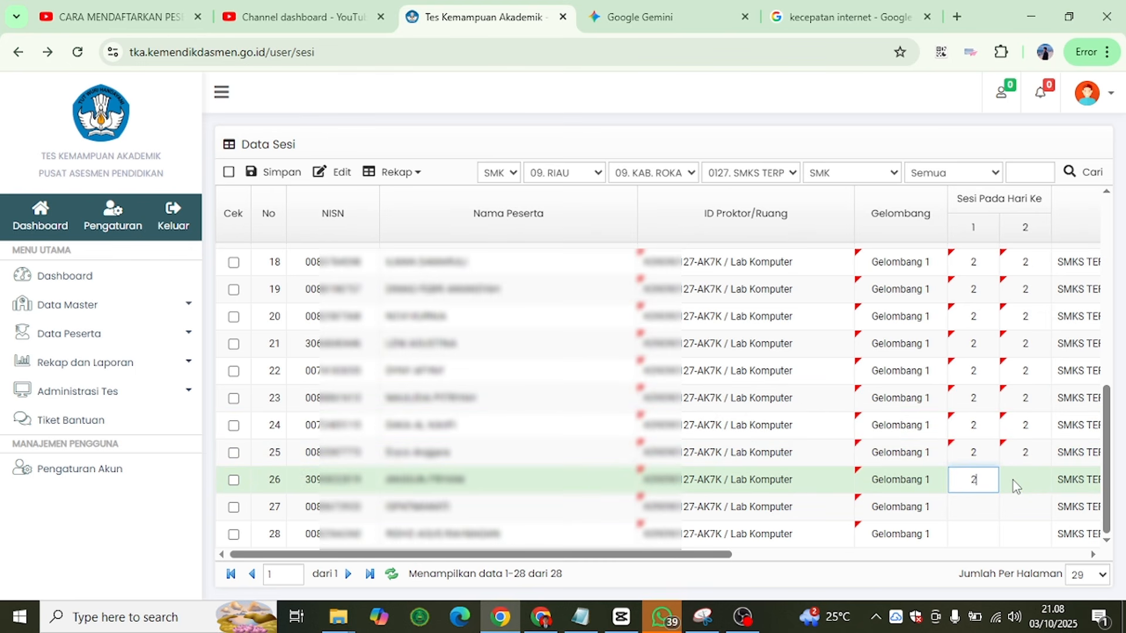
{"action": "left_click", "coordinate": [1013, 480]}
{"action": "type", "text": "2"}
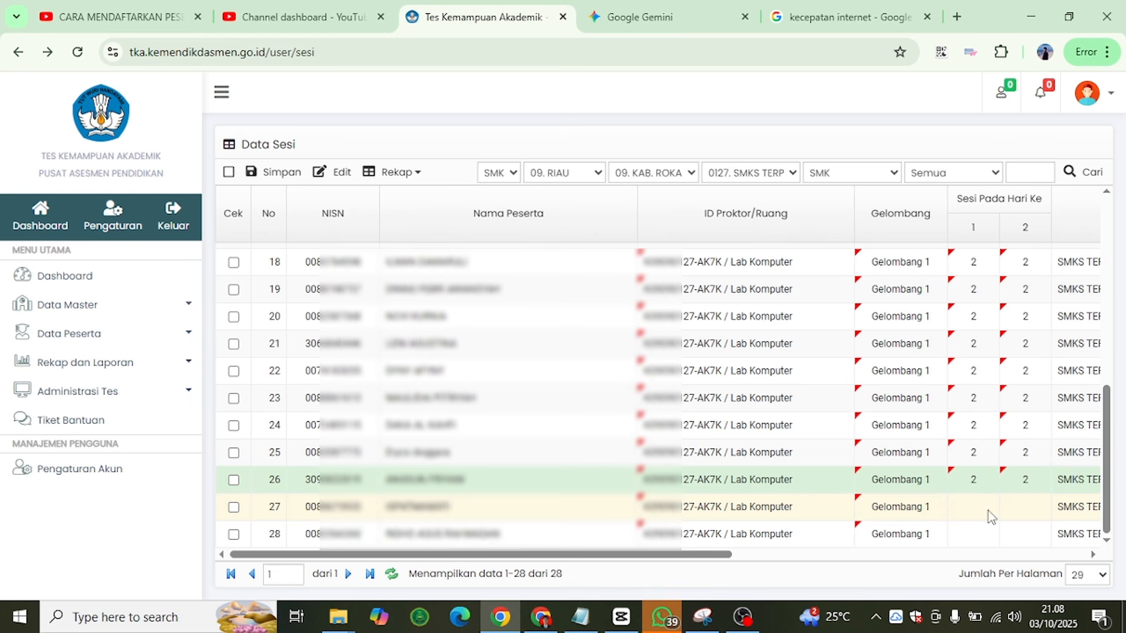
{"action": "left_click", "coordinate": [985, 508]}
{"action": "type", "text": "2"}
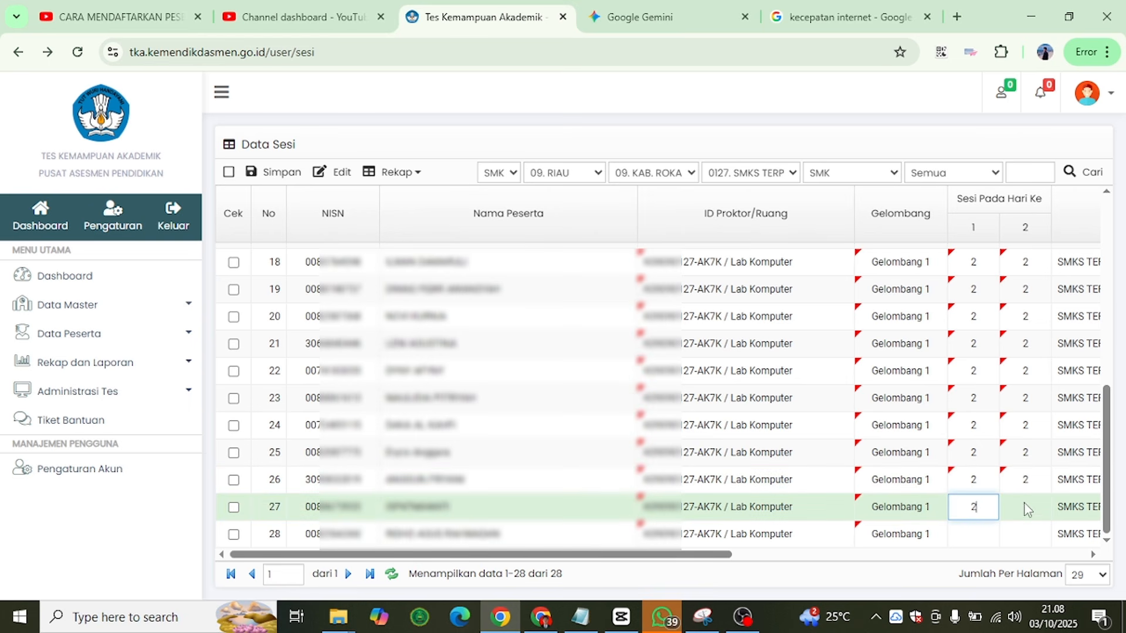
{"action": "left_click", "coordinate": [1021, 506]}
{"action": "type", "text": "2"}
{"action": "left_click", "coordinate": [984, 531]}
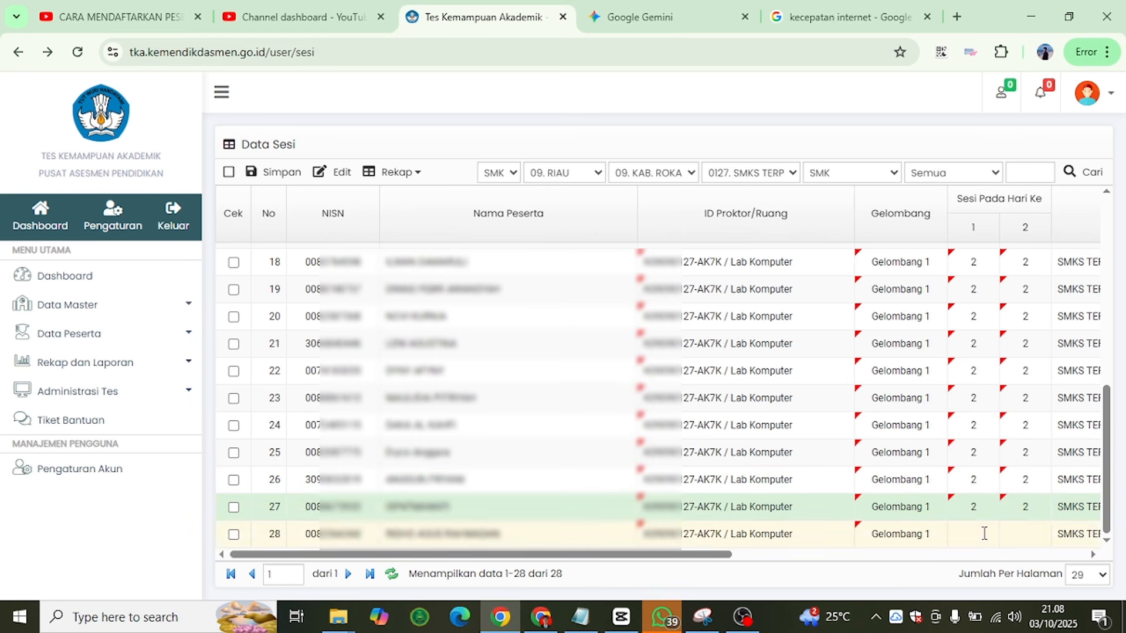
{"action": "type", "text": "2"}
{"action": "left_click", "coordinate": [1036, 534]}
{"action": "type", "text": "2"}
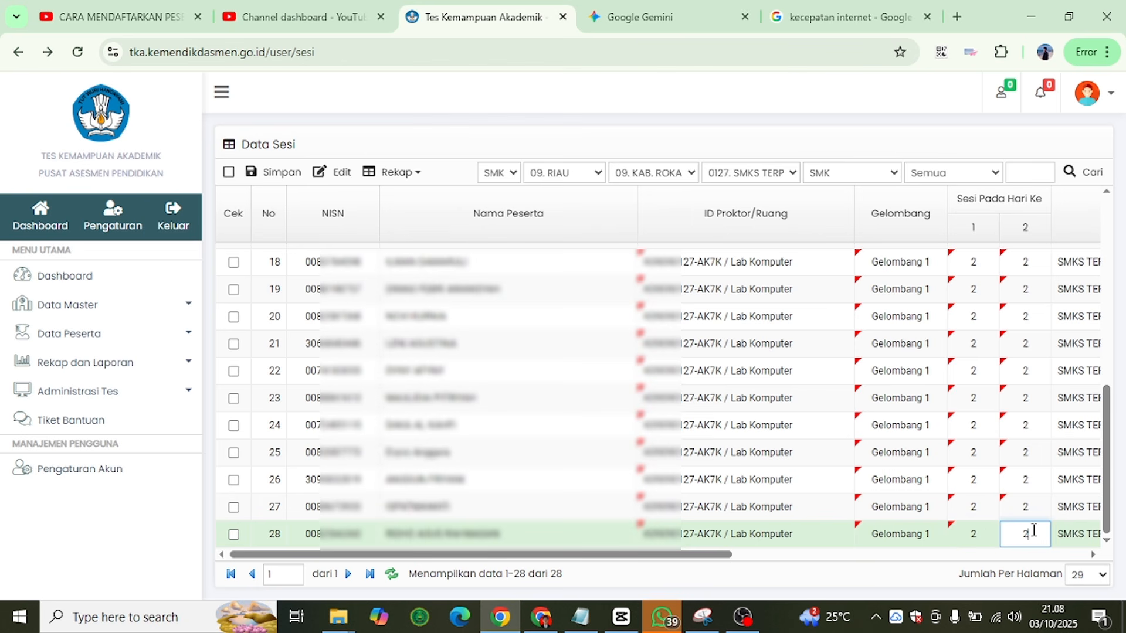
- Check the session entries for participants 15 to 28 and save them
{"action": "left_click", "coordinate": [1013, 482]}
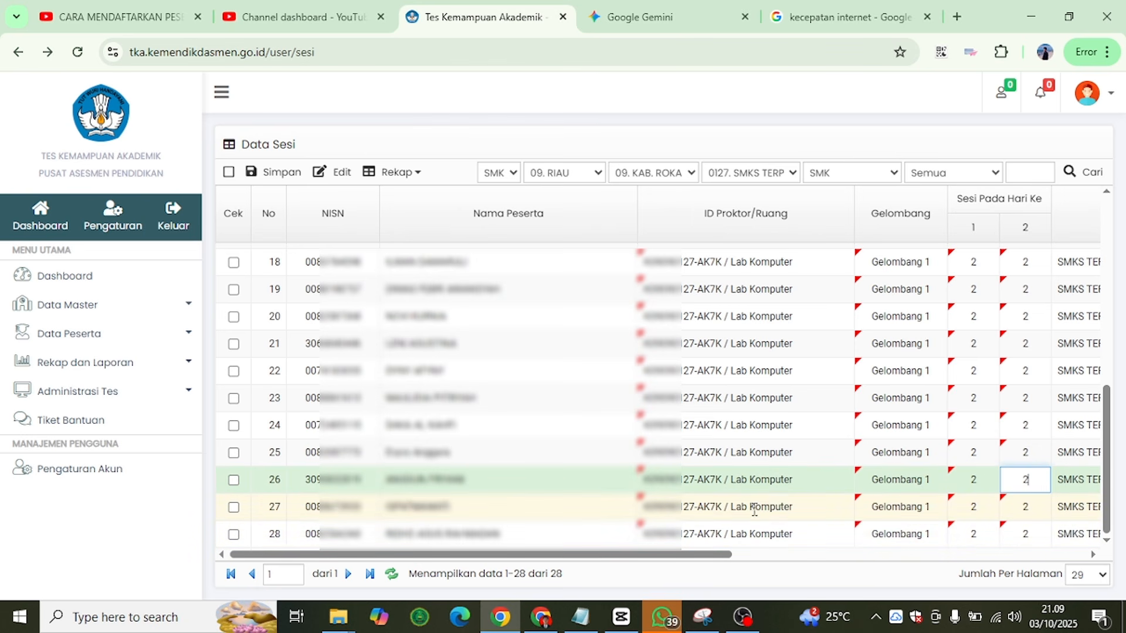
{"action": "scroll", "coordinate": [892, 505], "scroll_direction": "up", "scroll_amount": 1}
{"action": "scroll", "coordinate": [895, 502], "scroll_direction": "up", "scroll_amount": 3}
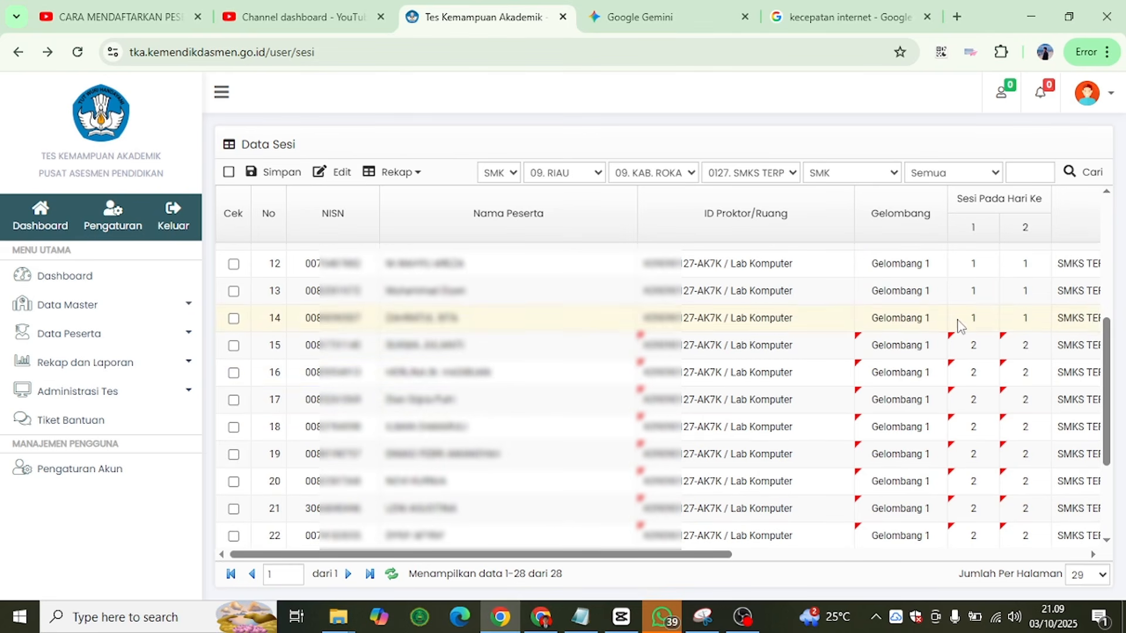
{"action": "scroll", "coordinate": [1008, 357], "scroll_direction": "down", "scroll_amount": 3}
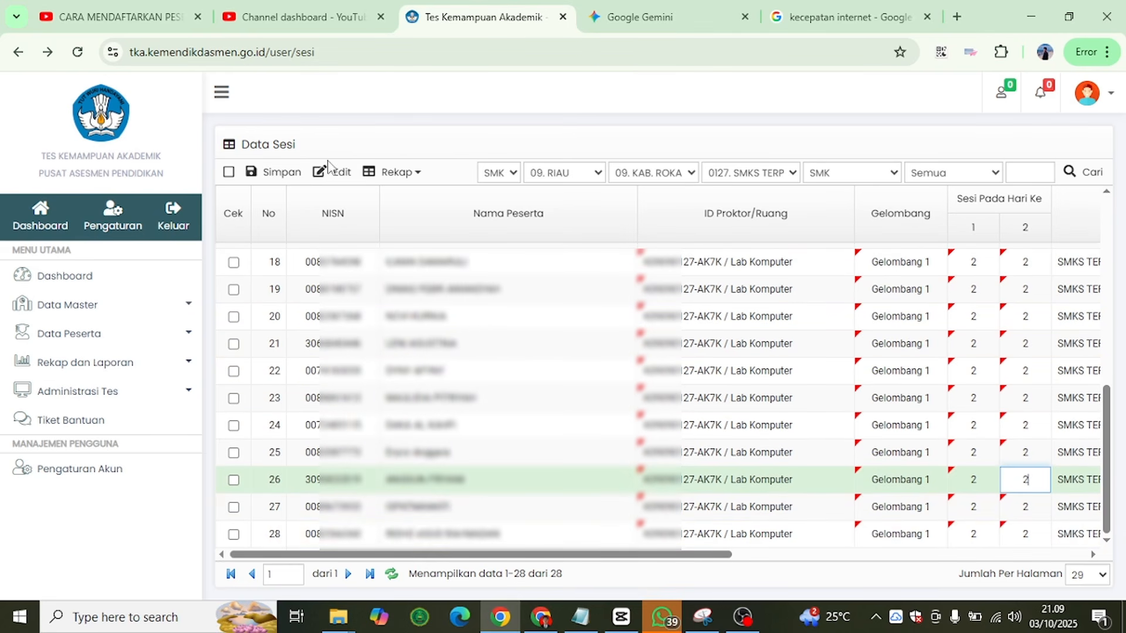
{"action": "left_click", "coordinate": [273, 174]}
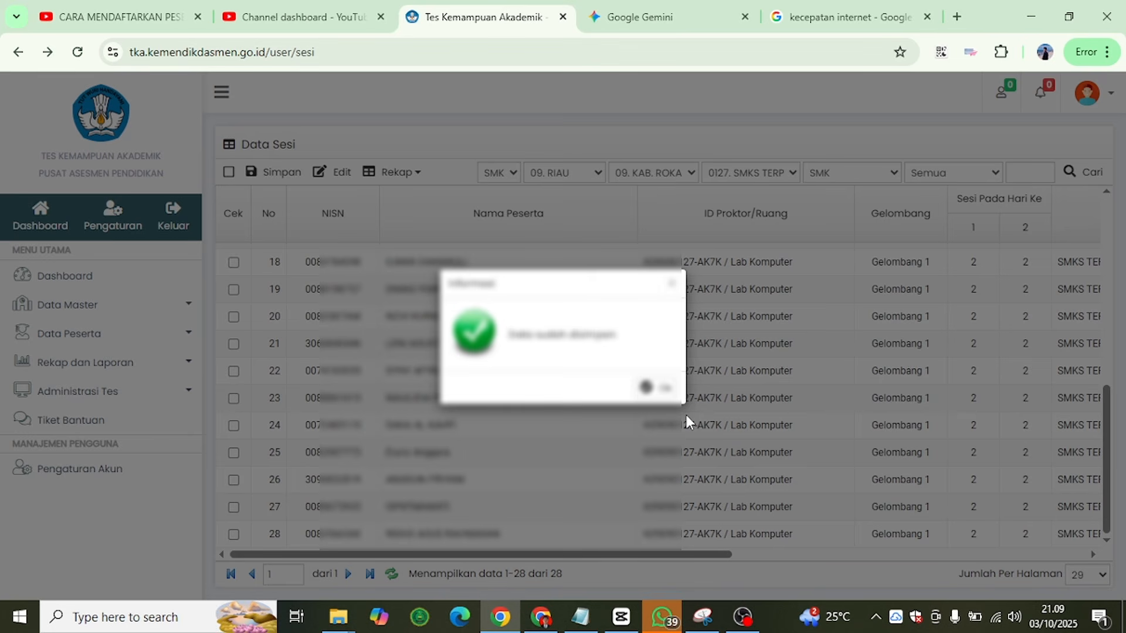
{"action": "left_click", "coordinate": [654, 388]}
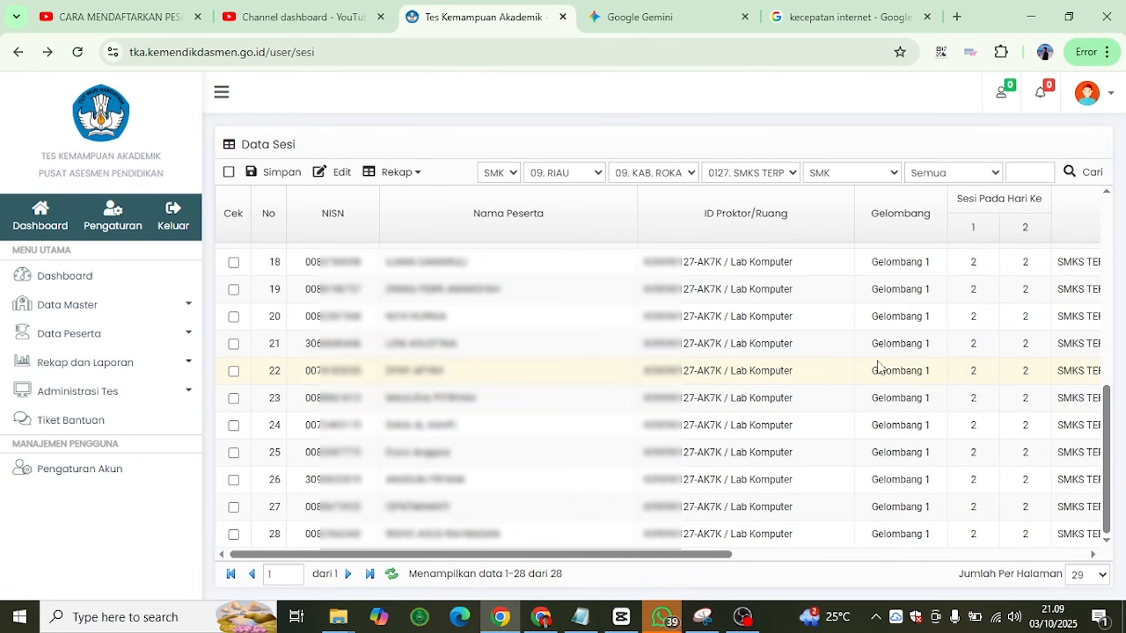
- Review the proctor room, wave and day 1 and day 2 session assignments across the whole participant list
{"action": "scroll", "coordinate": [899, 463], "scroll_direction": "up", "scroll_amount": 6}
{"action": "scroll", "coordinate": [900, 466], "scroll_direction": "up", "scroll_amount": 2}
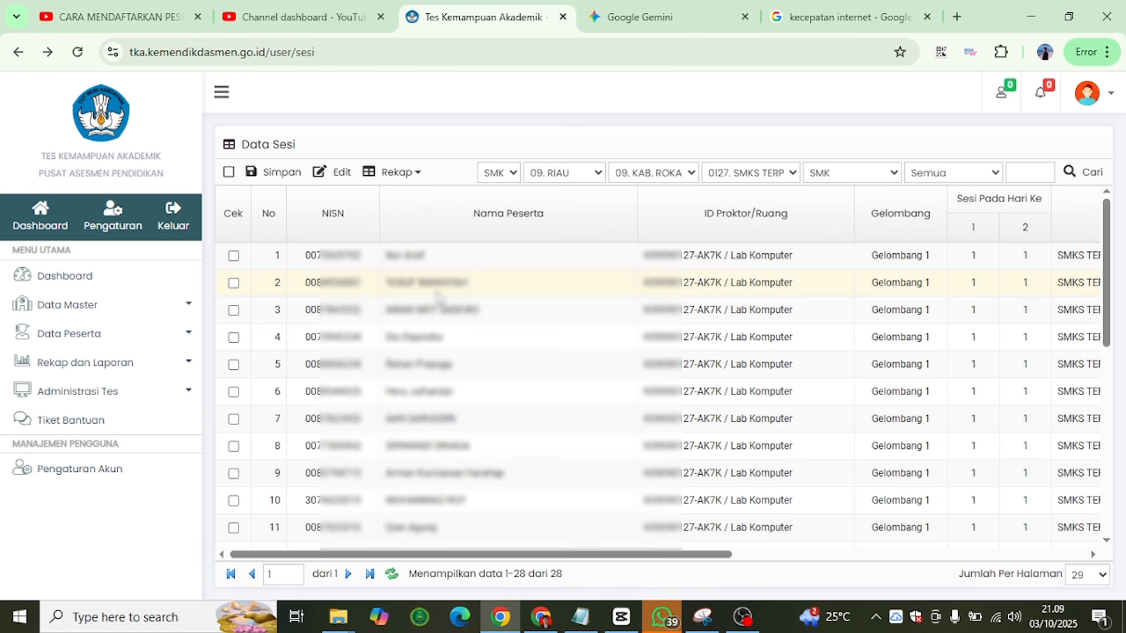
{"action": "left_click", "coordinate": [56, 393]}
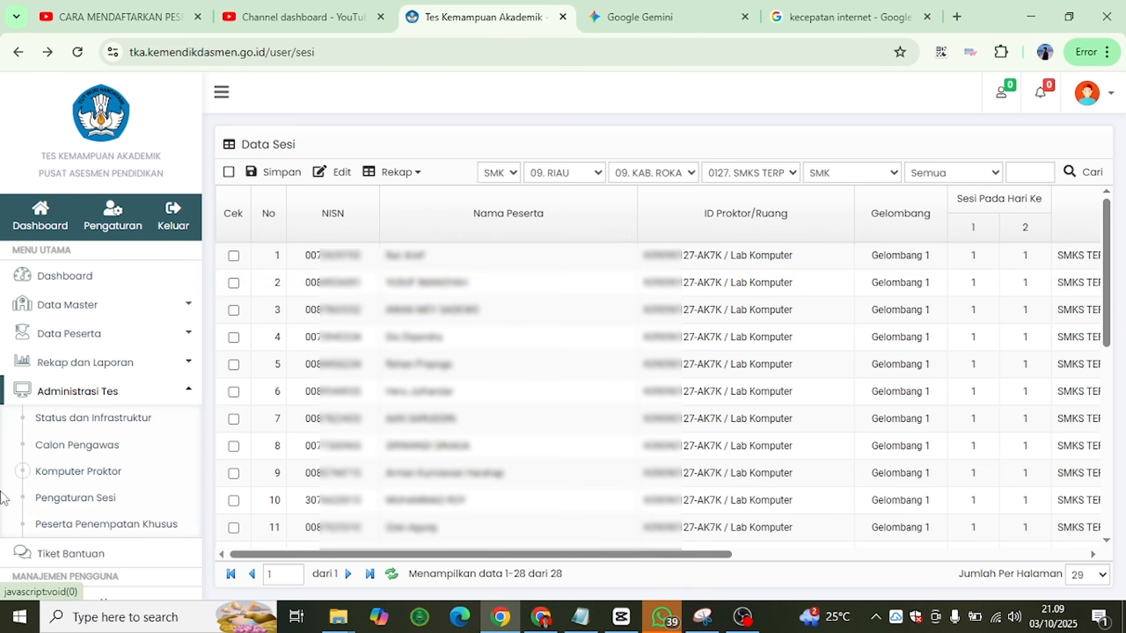
{"action": "left_click", "coordinate": [92, 393]}
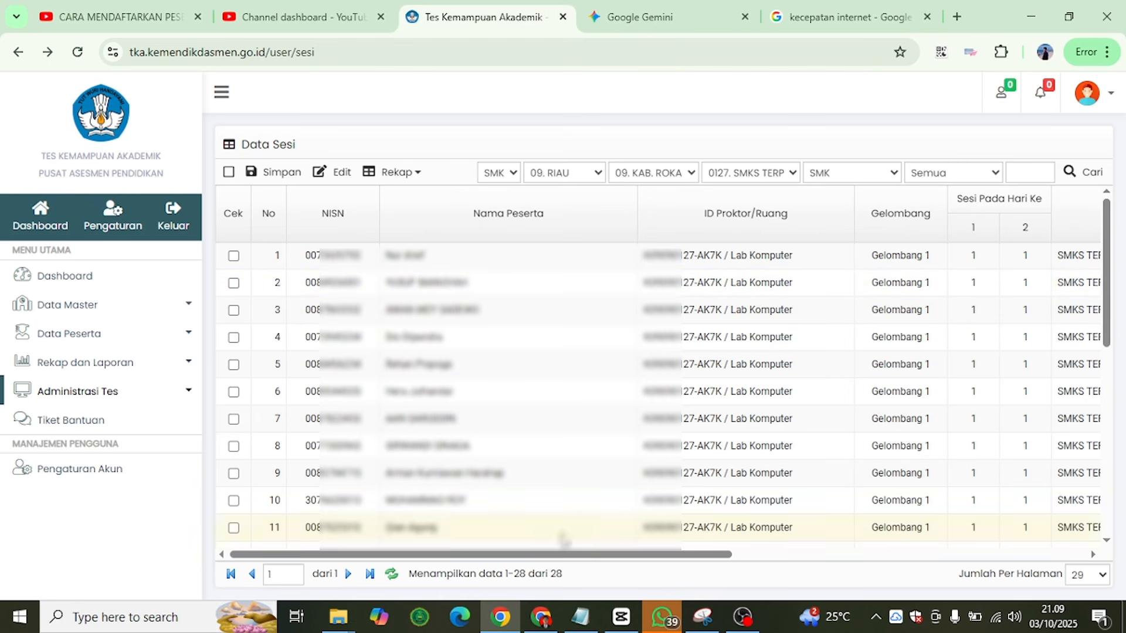
{"action": "left_click_drag", "start_coordinate": [558, 554], "coordinate": [673, 556]}
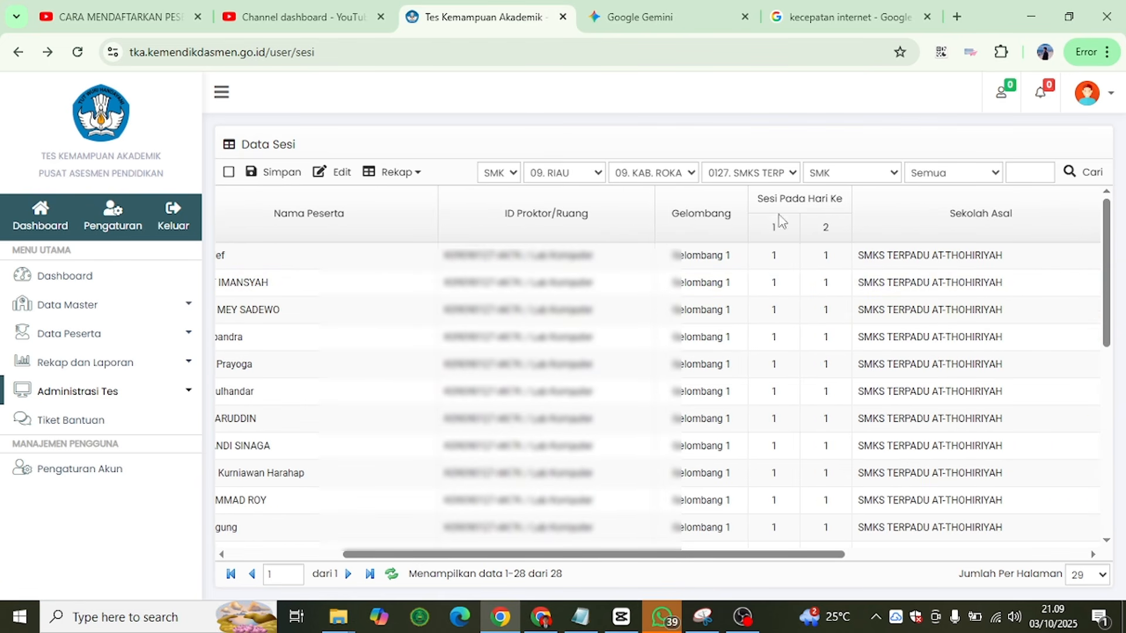
{"action": "scroll", "coordinate": [781, 334], "scroll_direction": "down", "scroll_amount": 6}
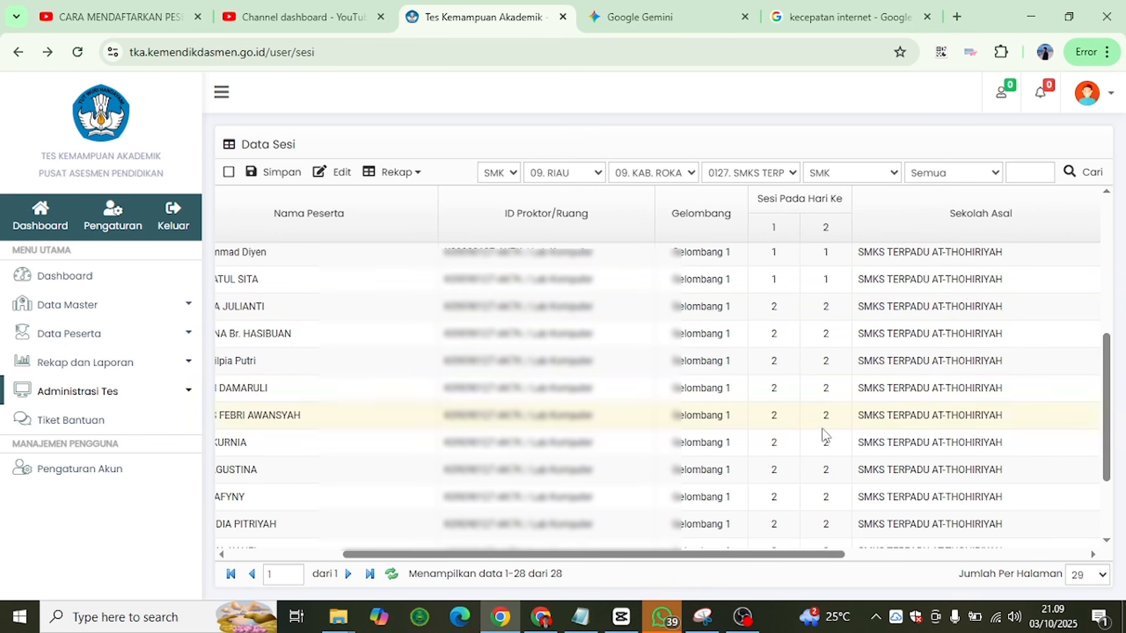
{"action": "scroll", "coordinate": [783, 499], "scroll_direction": "down", "scroll_amount": 3}
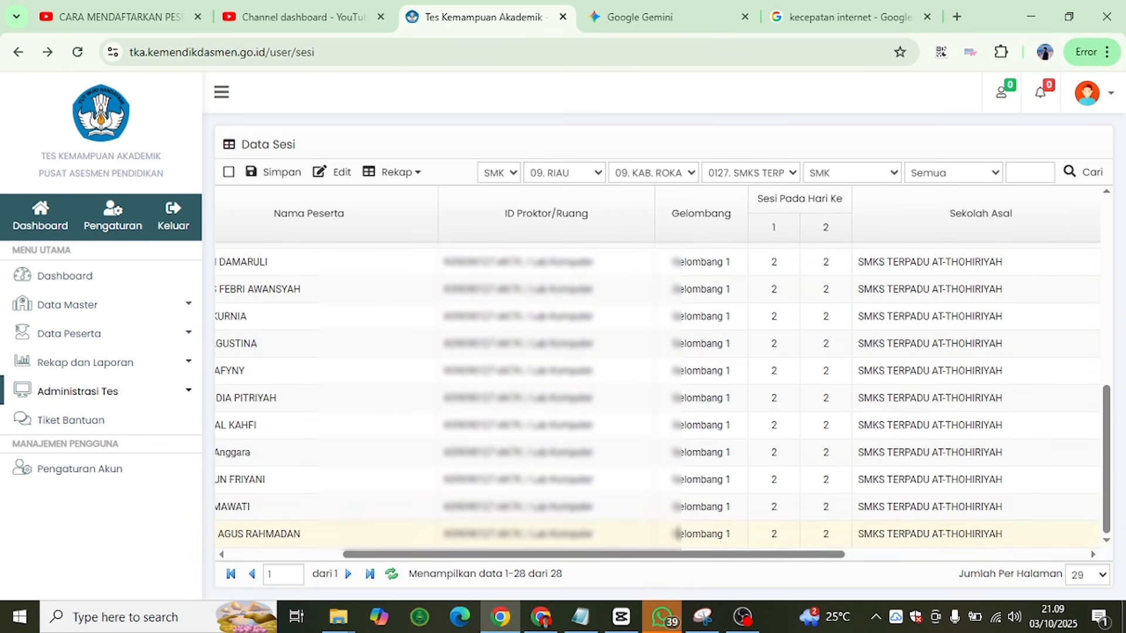
- Switch to the Notepad note and delete the Sesi 1 and Sesi 2 lines with 14 students each
{"action": "left_click", "coordinate": [580, 617]}
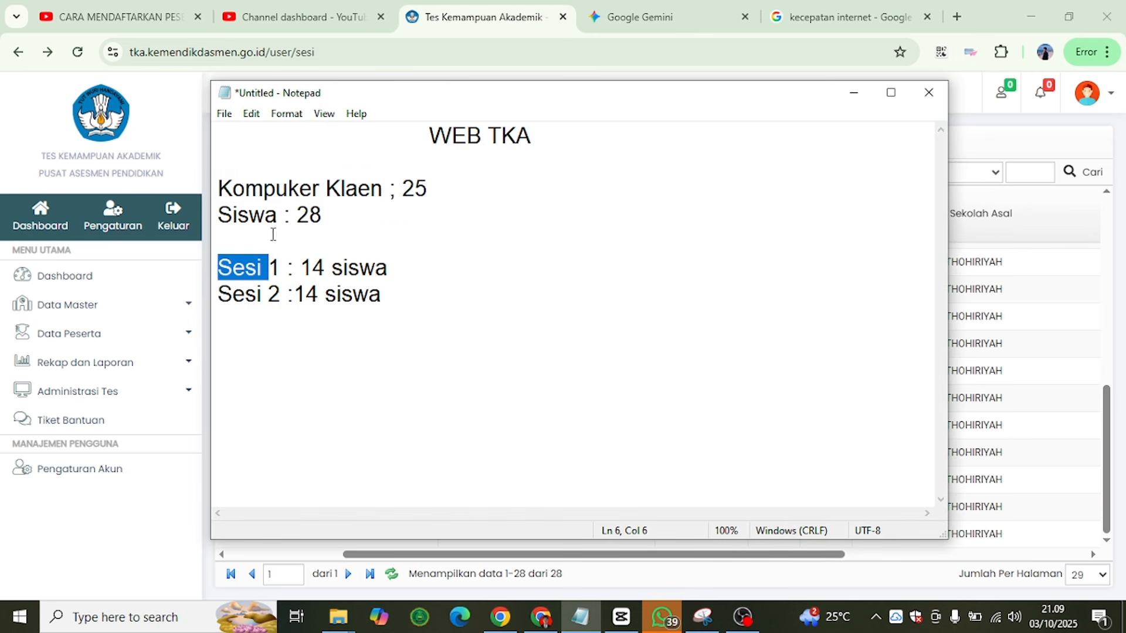
{"action": "left_click", "coordinate": [410, 281]}
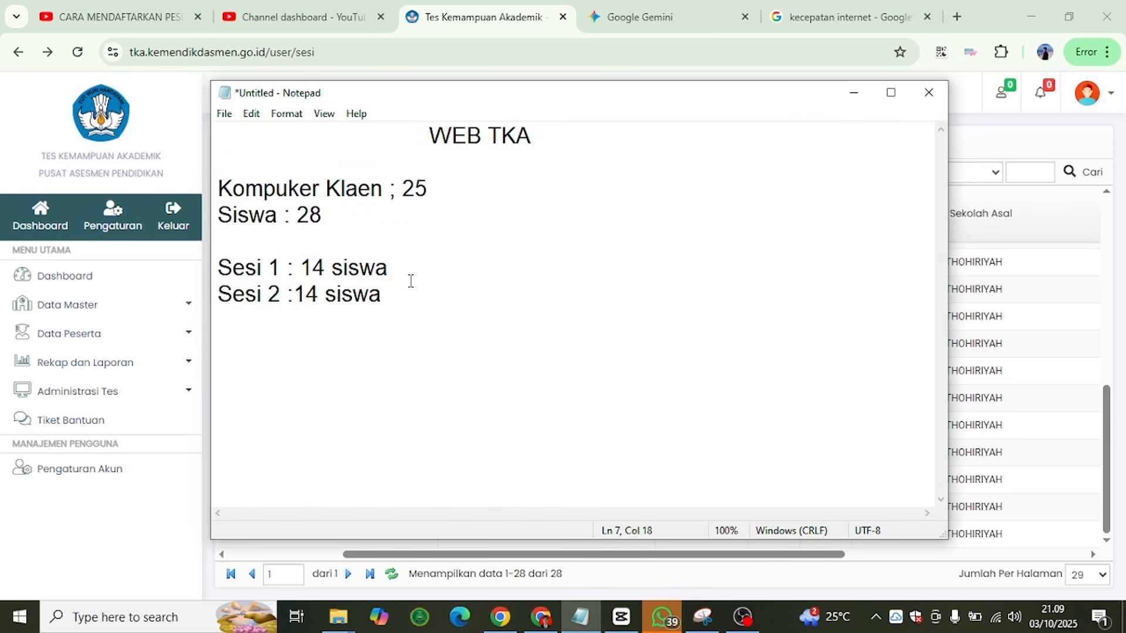
{"action": "left_click_drag", "start_coordinate": [390, 291], "coordinate": [224, 211]}
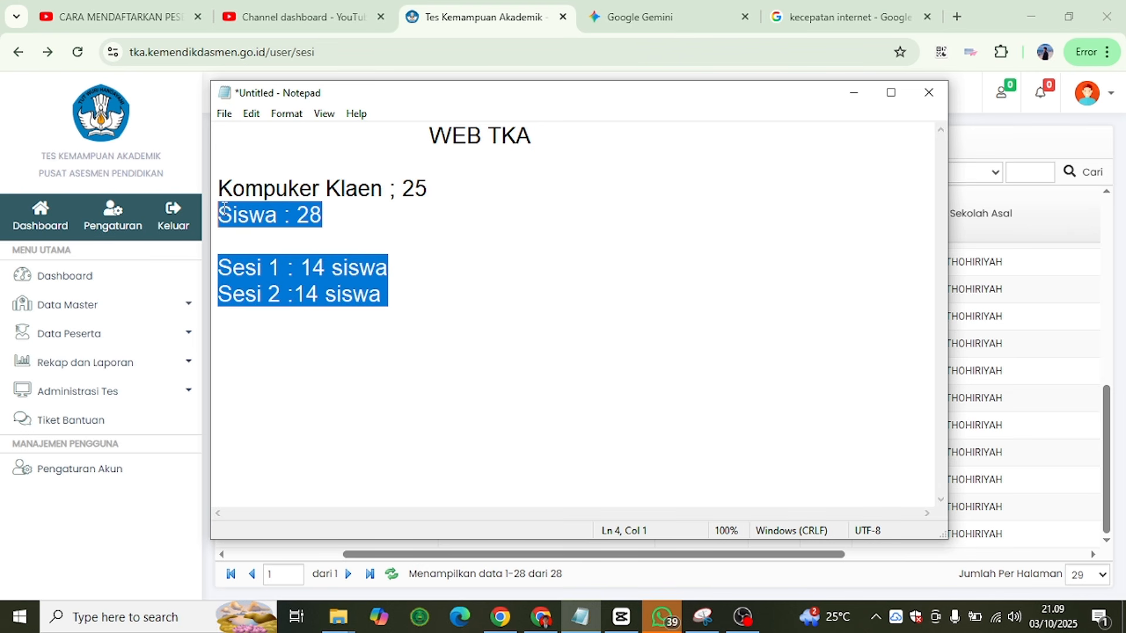
{"action": "left_click", "coordinate": [256, 241]}
{"action": "key", "text": "BackSpace"}
{"action": "key", "text": "BackSpace"}
{"action": "key", "text": "BackSpace"}
{"action": "key", "text": "BackSpace"}
{"action": "key", "text": "BackSpace"}
{"action": "key", "text": "BackSpace"}
{"action": "key", "text": "BackSpace"}
{"action": "key", "text": "BackSpace"}
{"action": "key", "text": "BackSpace"}
{"action": "key", "text": "BackSpace"}
{"action": "key", "text": "BackSpace"}
{"action": "key", "text": "BackSpace"}
{"action": "key", "text": "BackSpace"}
{"action": "key", "text": "BackSpace"}
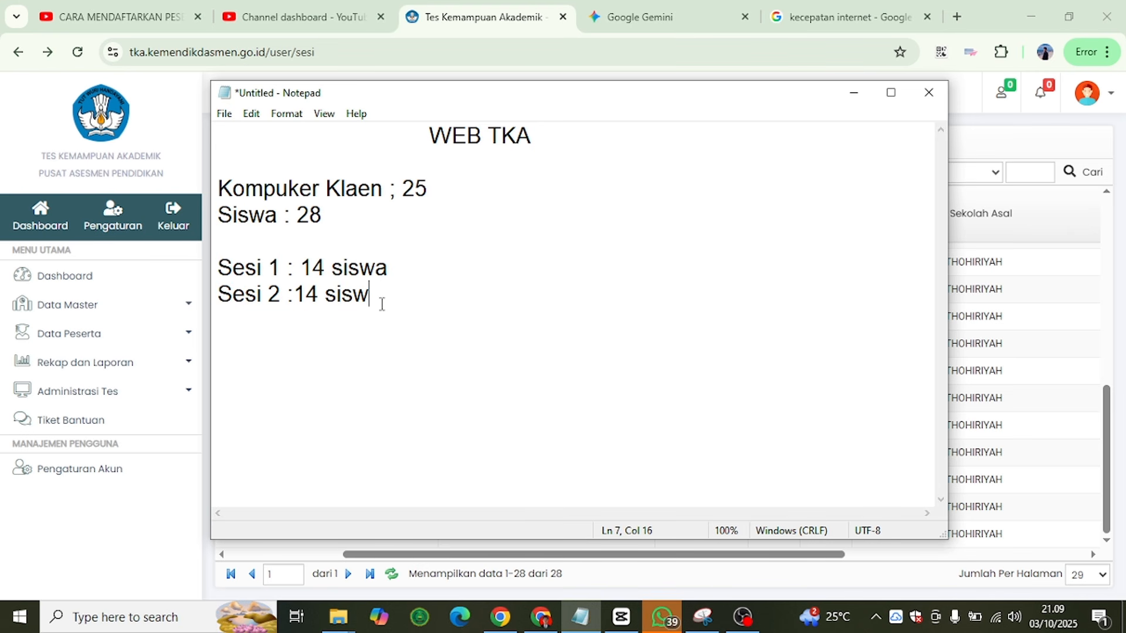
{"action": "key", "text": "BackSpace"}
{"action": "key", "text": "BackSpace"}
{"action": "key", "text": "BackSpace"}
{"action": "key", "text": "BackSpace"}
{"action": "key", "text": "BackSpace"}
{"action": "key", "text": "BackSpace"}
{"action": "key", "text": "BackSpace"}
{"action": "key", "text": "BackSpace"}
{"action": "key", "text": "BackSpace"}
{"action": "key", "text": "BackSpace"}
{"action": "key", "text": "BackSpace"}
{"action": "key", "text": "BackSpace"}
{"action": "key", "text": "BackSpace"}
{"action": "key", "text": "BackSpace"}
{"action": "key", "text": "BackSpace"}
{"action": "key", "text": "BackSpace"}
{"action": "key", "text": "BackSpace"}
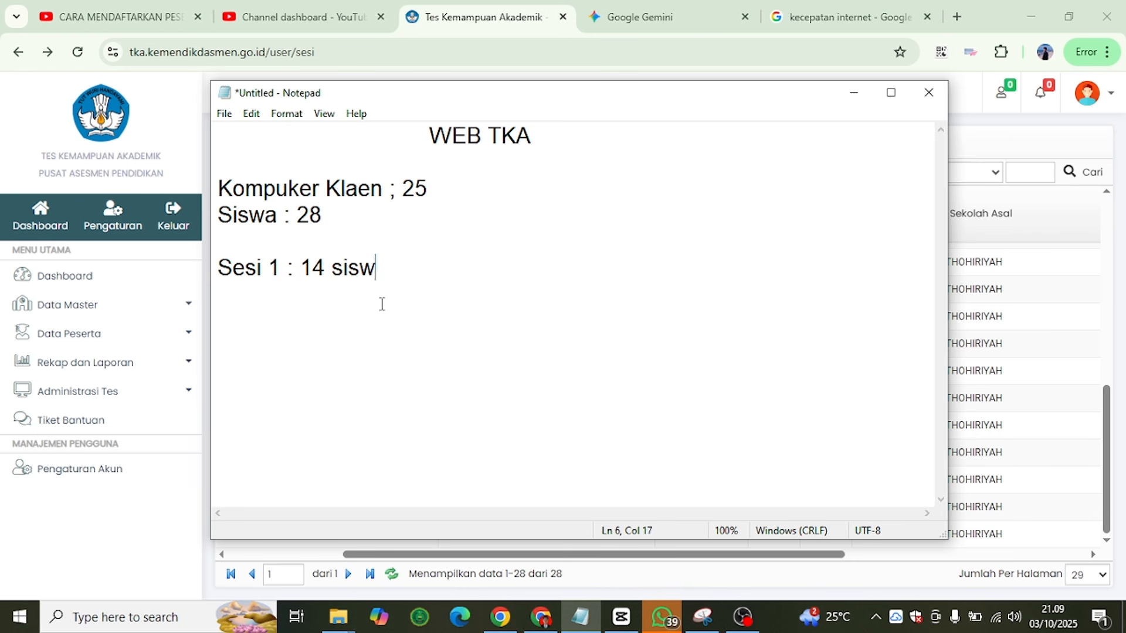
{"action": "key", "text": "BackSpace"}
{"action": "key", "text": "BackSpace"}
{"action": "key", "text": "BackSpace"}
{"action": "key", "text": "BackSpace"}
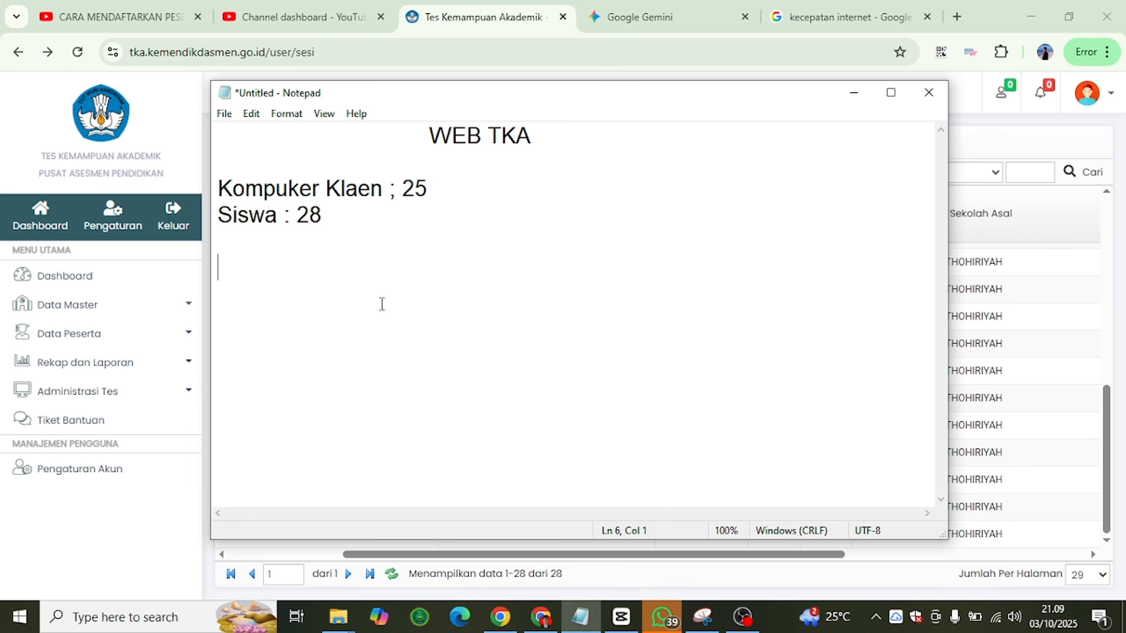
- Change the note's client computer count to 10 and the student count (Siswa) to 30
{"action": "left_click", "coordinate": [468, 192]}
{"action": "key", "text": "BackSpace"}
{"action": "key", "text": "BackSpace"}
{"action": "type", "text": "10"}
{"action": "left_click", "coordinate": [353, 213]}
{"action": "key", "text": "BackSpace"}
{"action": "key", "text": "BackSpace"}
{"action": "type", "text": "30"}
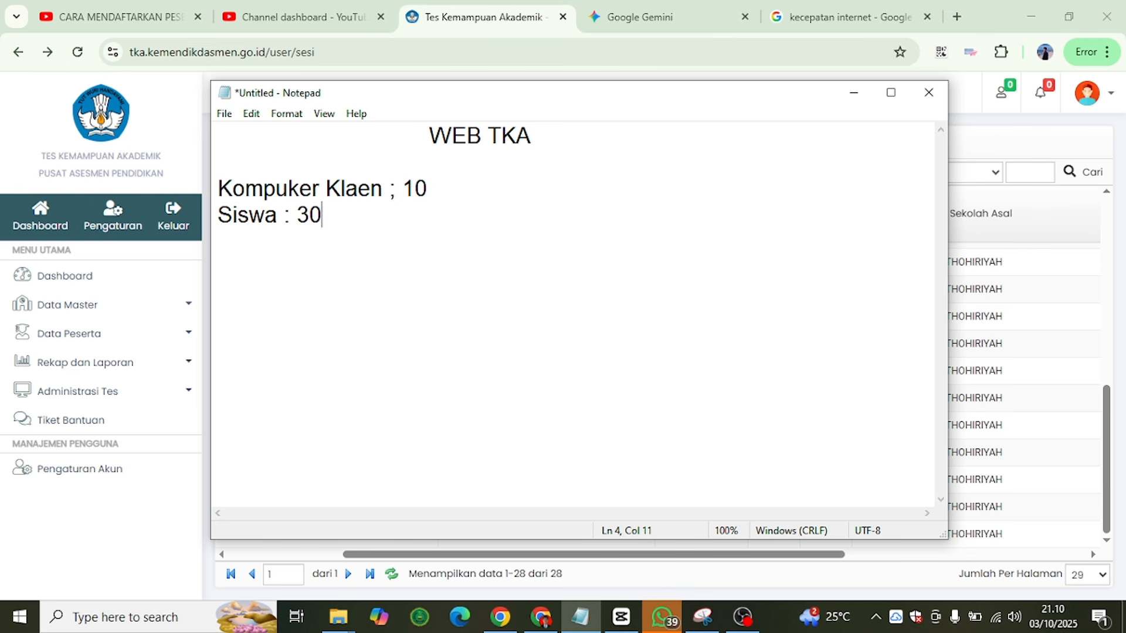
{"action": "key", "text": "BackSpace"}
{"action": "key", "text": "BackSpace"}
{"action": "type", "text": "2"}
{"action": "key", "text": "BackSpace"}
{"action": "type", "text": "30"}
{"action": "left_click_drag", "start_coordinate": [297, 215], "coordinate": [337, 211]}
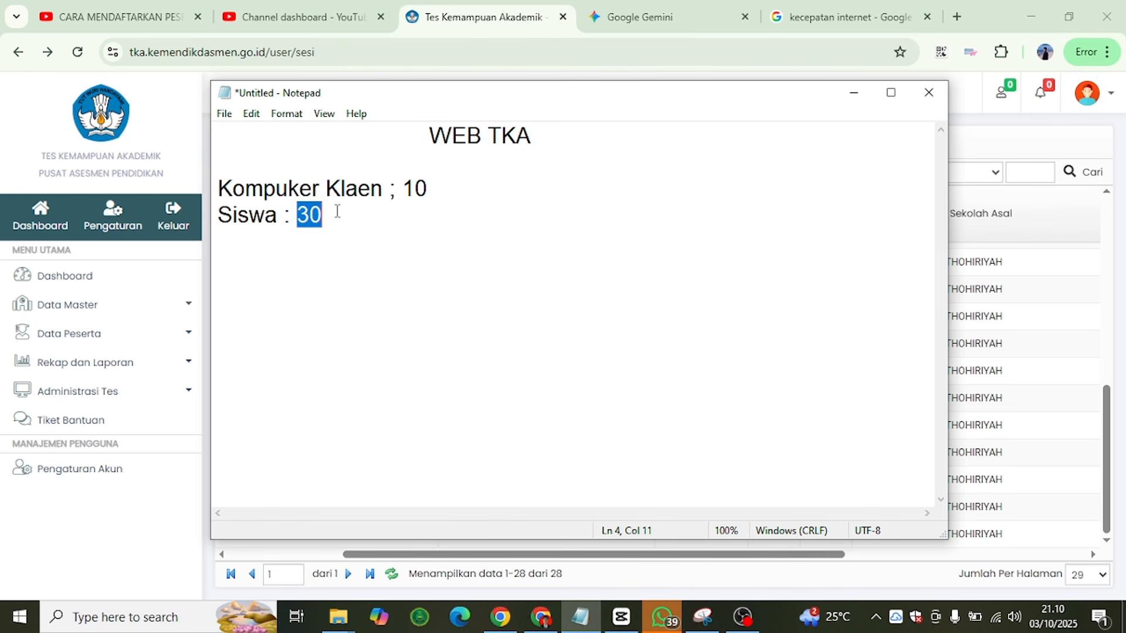
{"action": "left_click", "coordinate": [337, 212]}
- Add the line "Sesi 1 : 10" below the student count in the note, separated by a blank line
{"action": "key", "text": "Return"}
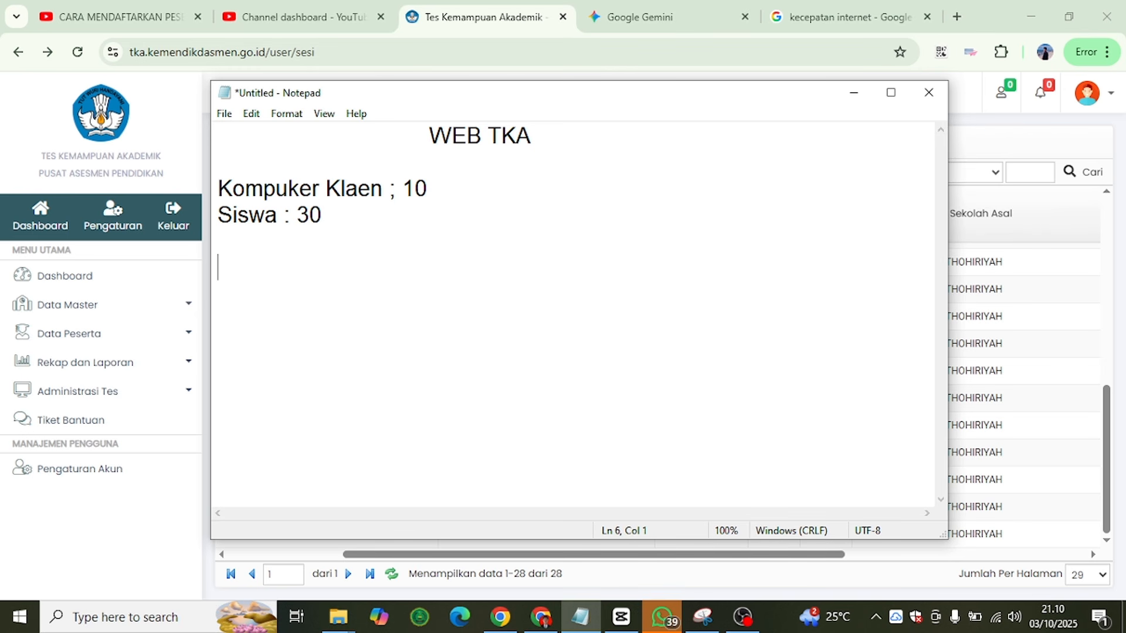
{"action": "type", "text": "Sesis"}
{"action": "key", "text": "BackSpace"}
{"action": "type", "text": "1 : "}
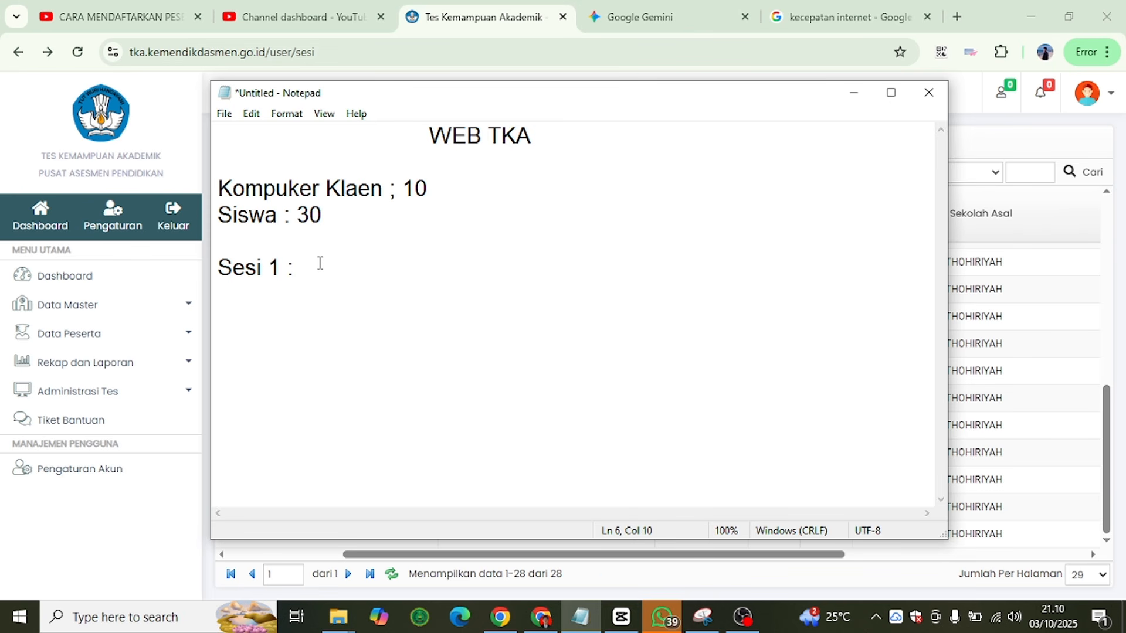
{"action": "type", "text": "16"}
{"action": "key", "text": "BackSpace"}
{"action": "type", "text": "0"}
{"action": "key", "text": "BackSpace"}
{"action": "key", "text": "BackSpace"}
{"action": "type", "text": "9"}
{"action": "key", "text": "BackSpace"}
{"action": "type", "text": "10"}
{"action": "left_click_drag", "start_coordinate": [297, 215], "coordinate": [323, 217]}
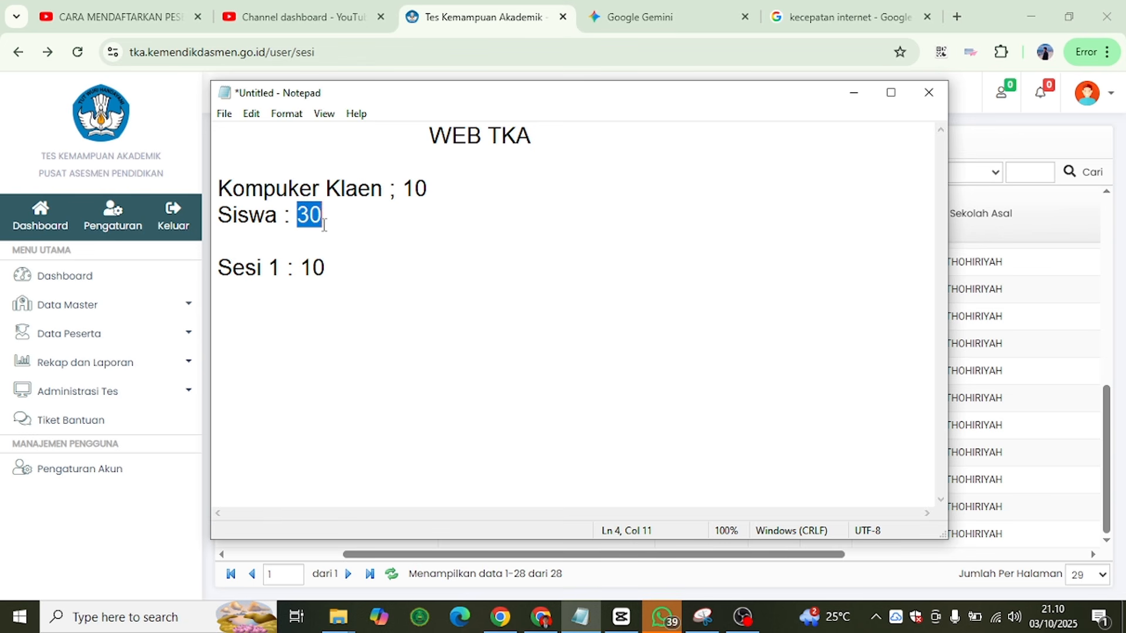
{"action": "left_click", "coordinate": [326, 267]}
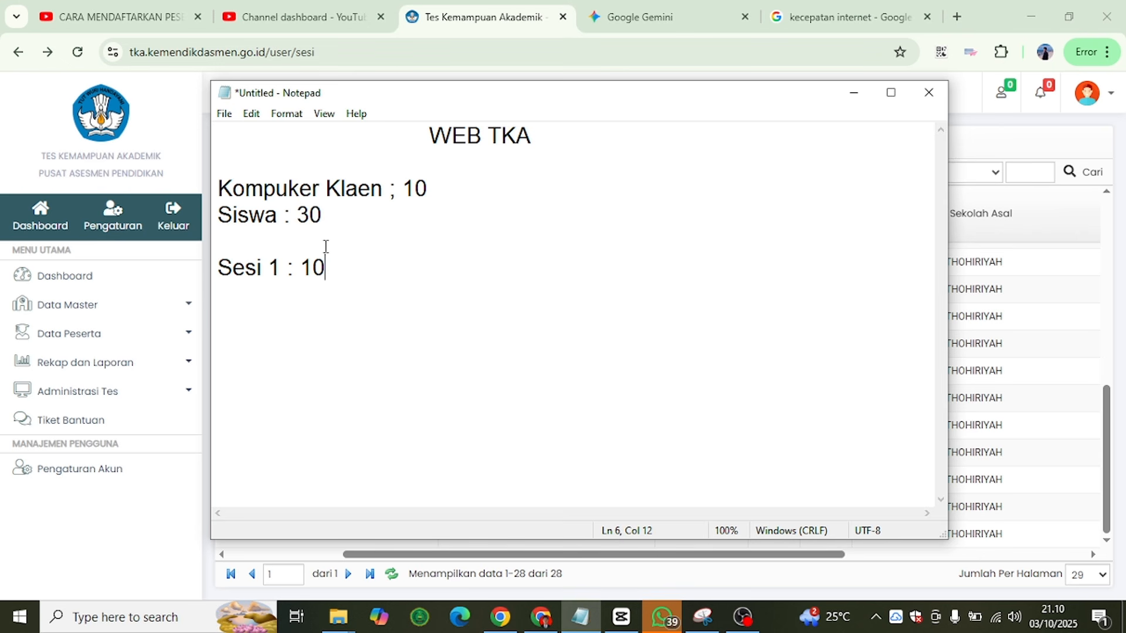
- Add the lines "Sesi 2 : 10" and "Sesi 3 : 10" below the Sesi 1 line in the note
{"action": "key", "text": "Return"}
{"action": "type", "text": "Sesi 2"}
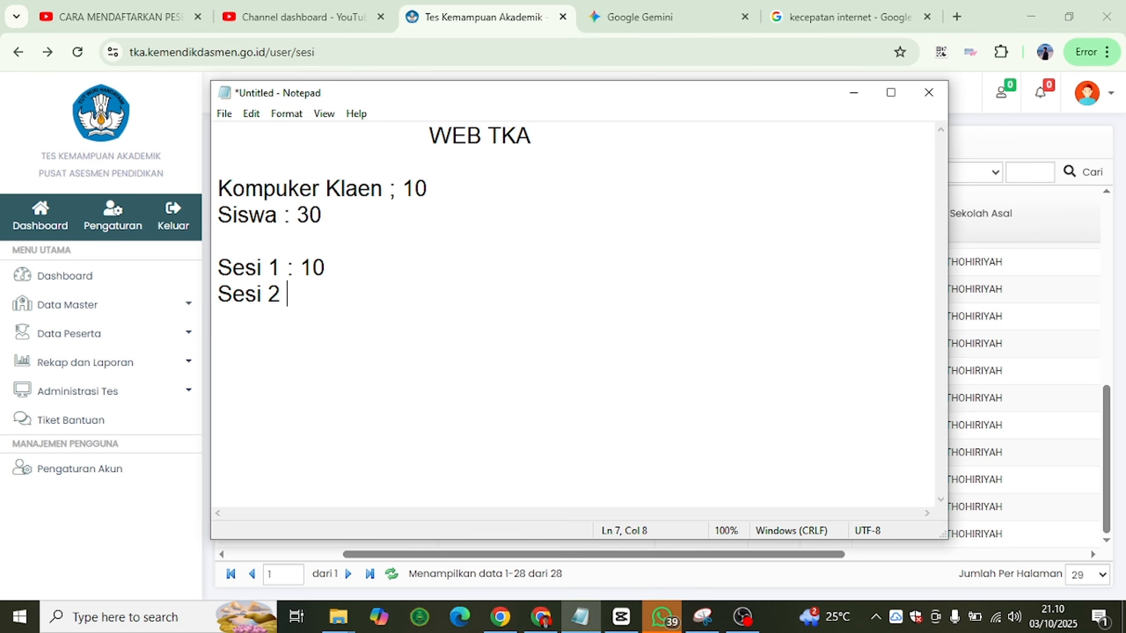
{"action": "type", "text": " : 10"}
{"action": "key", "text": "Return"}
{"action": "type", "text": "Sesi"}
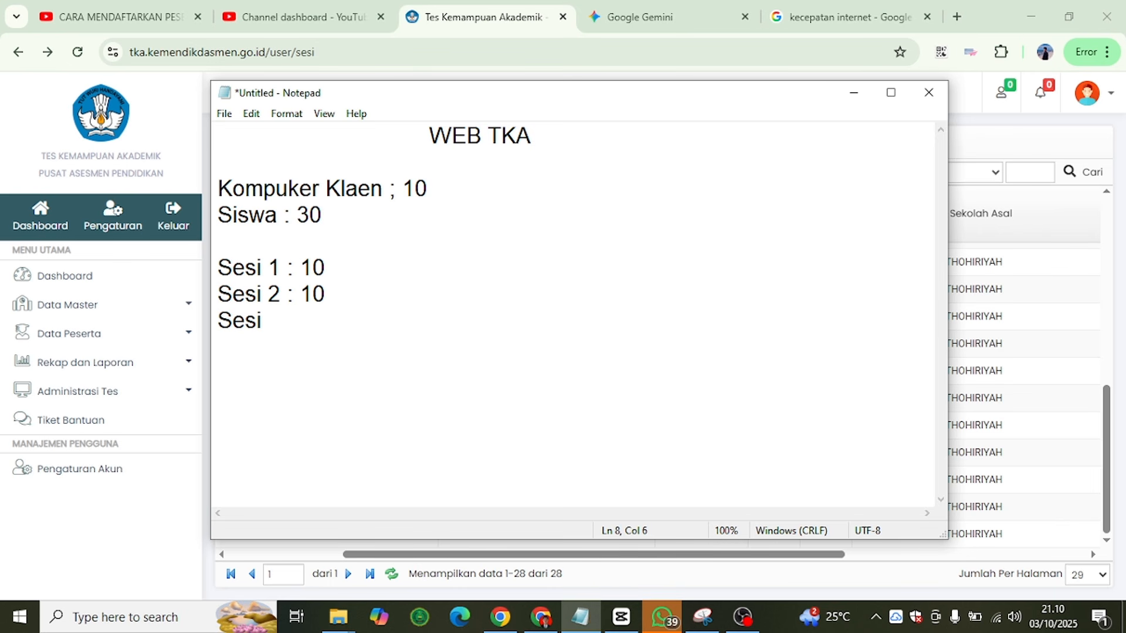
{"action": "type", "text": " 3 : 10"}
{"action": "key", "text": "Left"}
{"action": "left_click", "coordinate": [314, 320]}
{"action": "left_click", "coordinate": [413, 188]}
{"action": "left_click", "coordinate": [415, 191]}
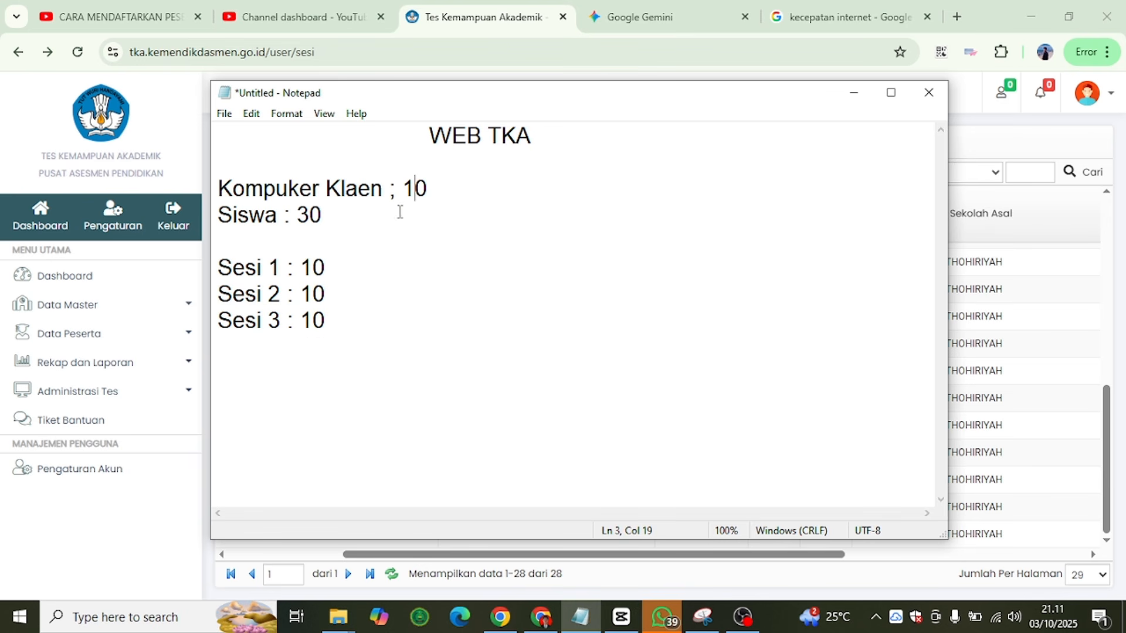
{"action": "left_click", "coordinate": [327, 270]}
{"action": "left_click", "coordinate": [429, 183]}
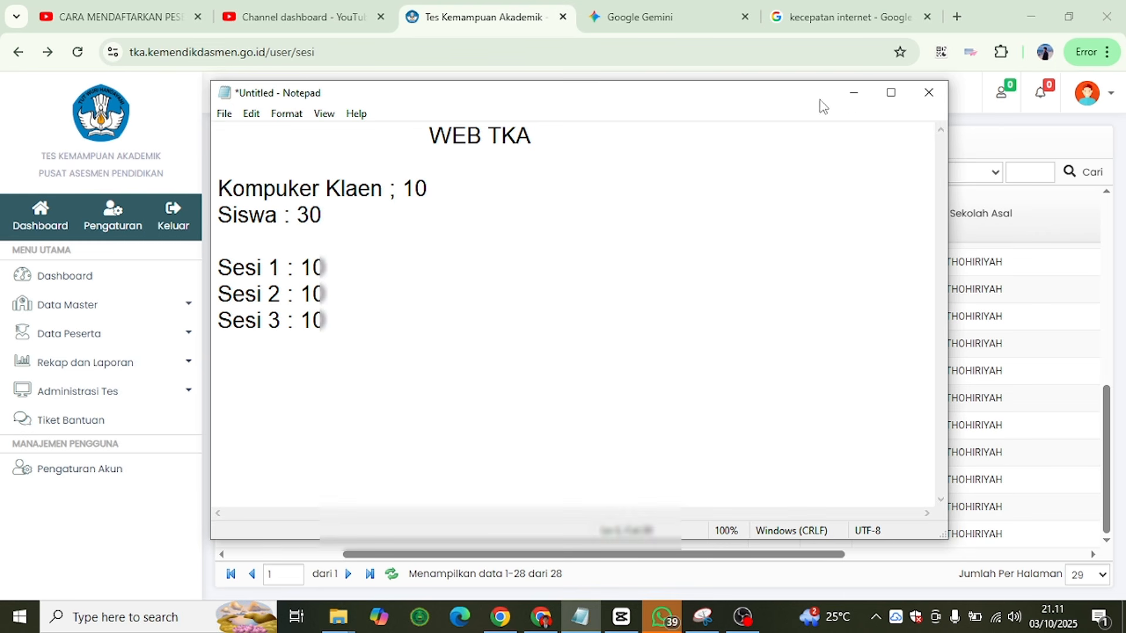
- Switch back to the TKA website and open its Dashboard page from the session data
{"action": "left_click", "coordinate": [851, 94]}
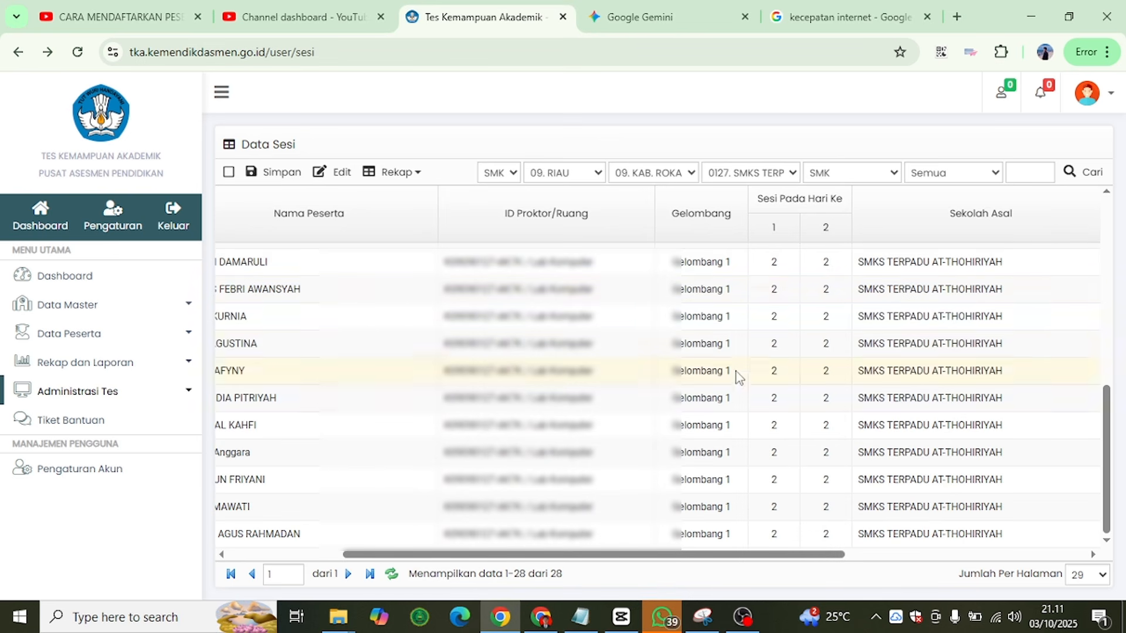
{"action": "scroll", "coordinate": [738, 451], "scroll_direction": "up", "scroll_amount": 5}
{"action": "scroll", "coordinate": [737, 449], "scroll_direction": "up", "scroll_amount": 2}
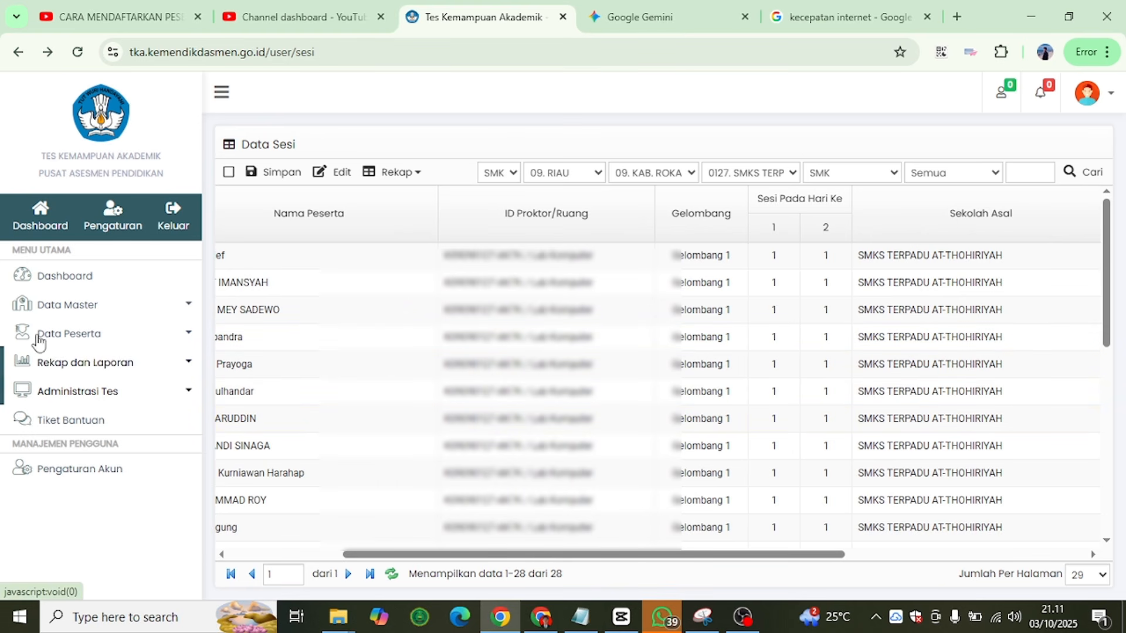
{"action": "left_click", "coordinate": [37, 275]}
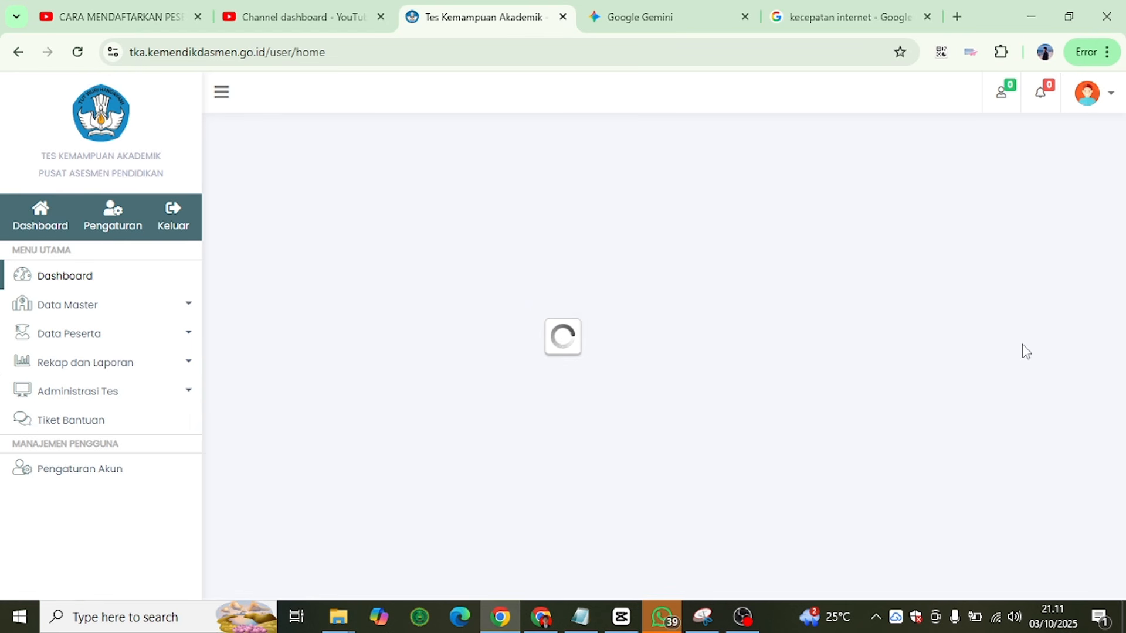